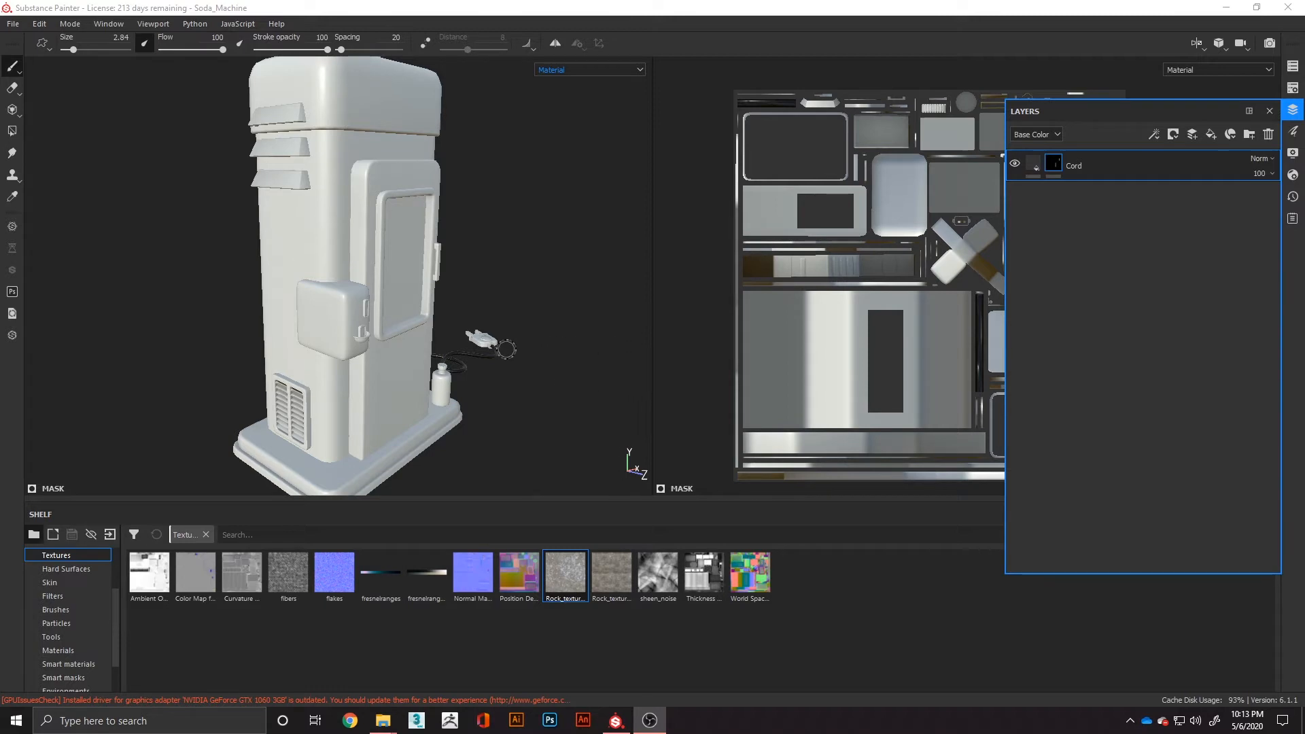
Examine the soda machine model from the front and cord side, including its door, base, bottle and power cord
alt+drag(559, 354, 403, 404)
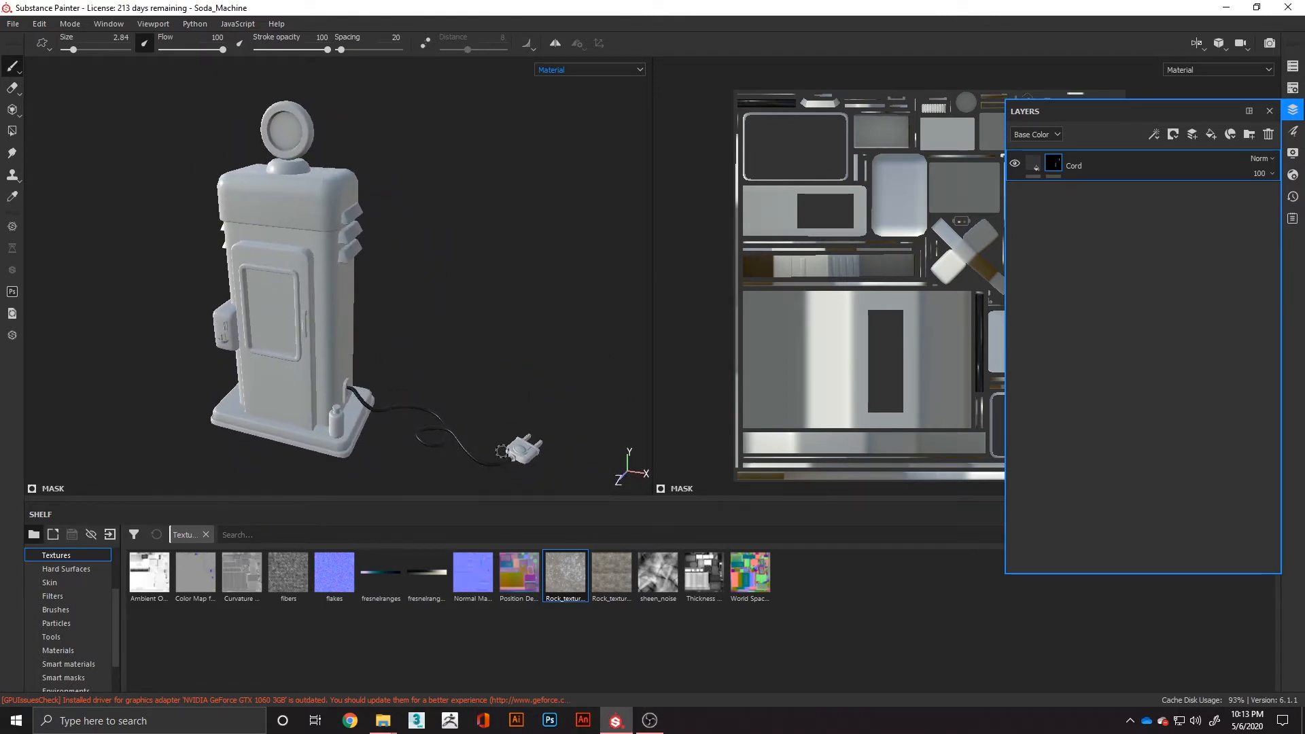
scroll(257, 381, up, 2)
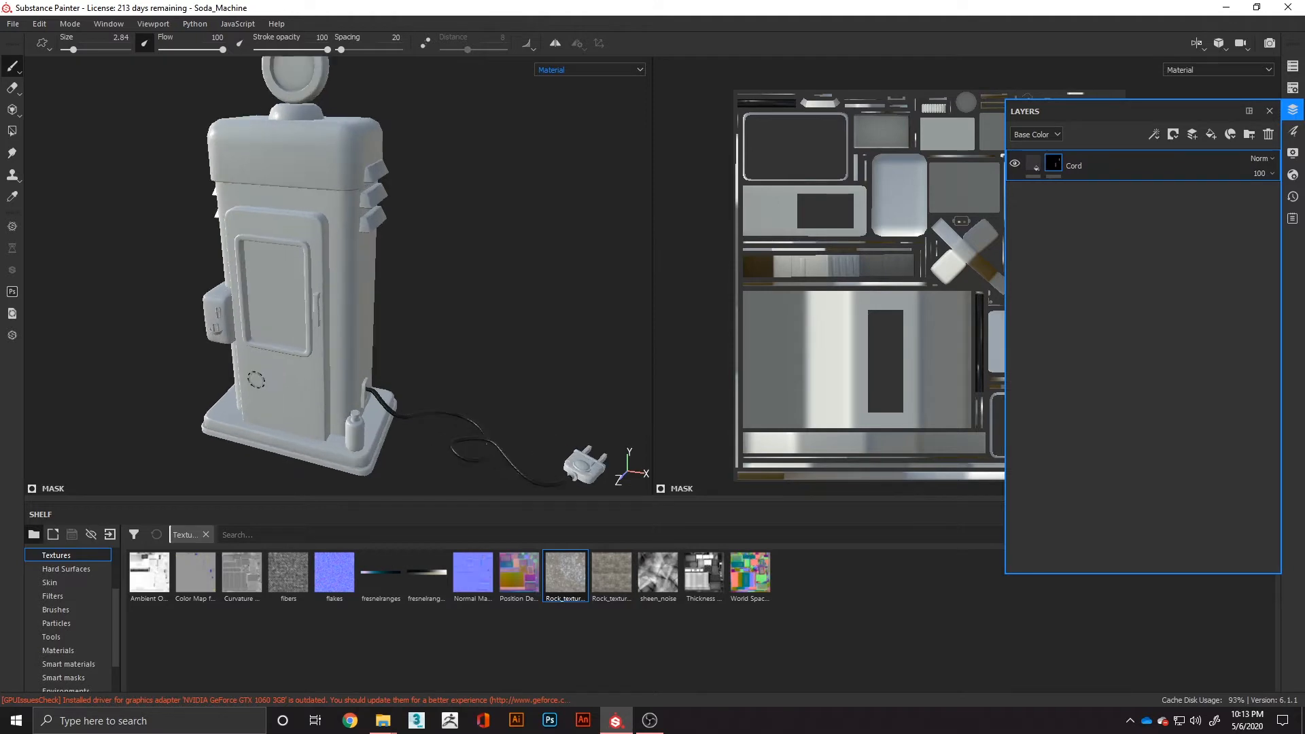
scroll(256, 379, up, 2)
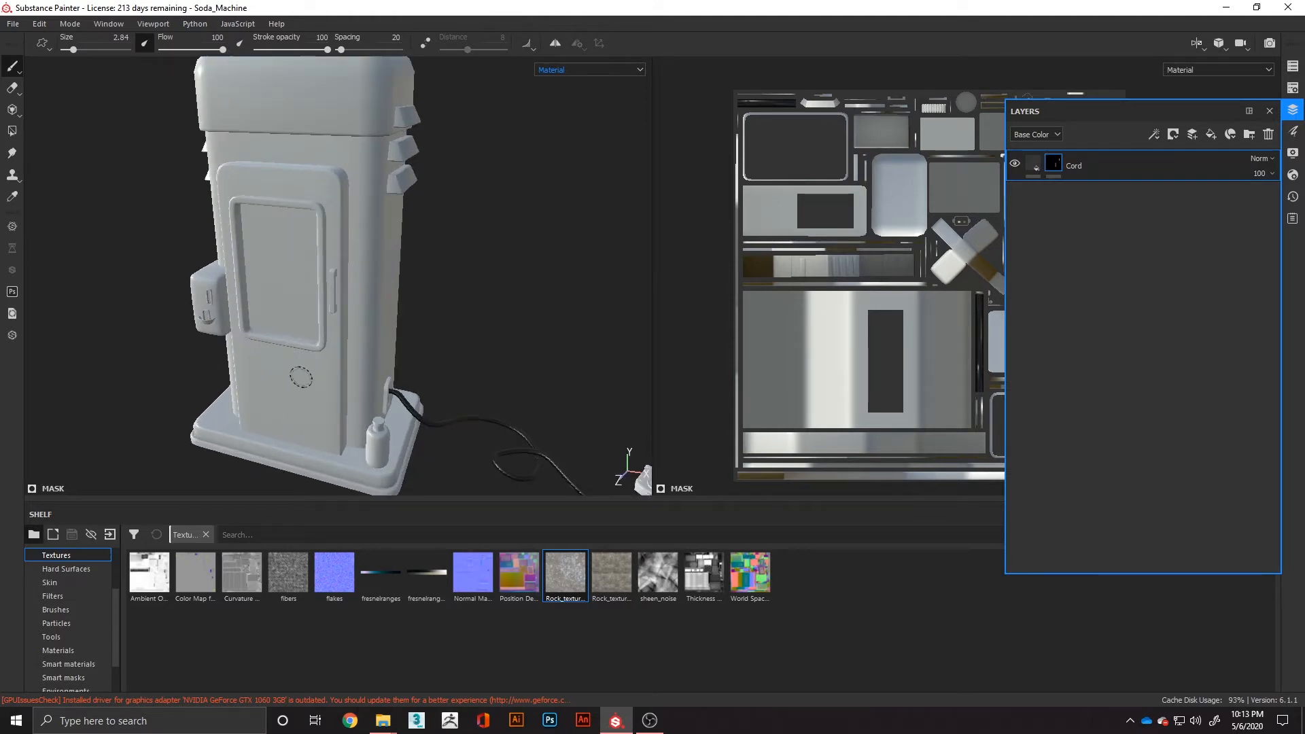
alt+middle_drag(316, 369, 316, 482)
alt+drag(516, 356, 409, 352)
alt+middle_drag(408, 352, 389, 329)
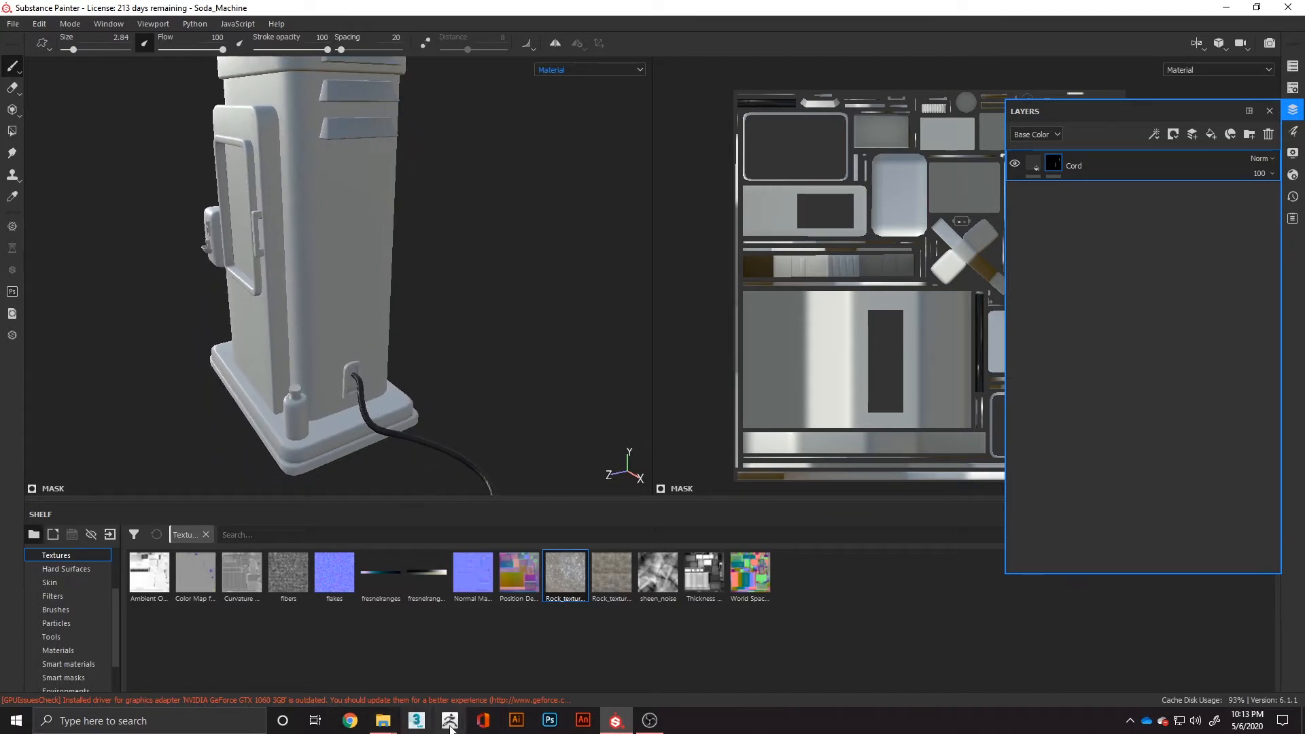
mouse_move(383, 720)
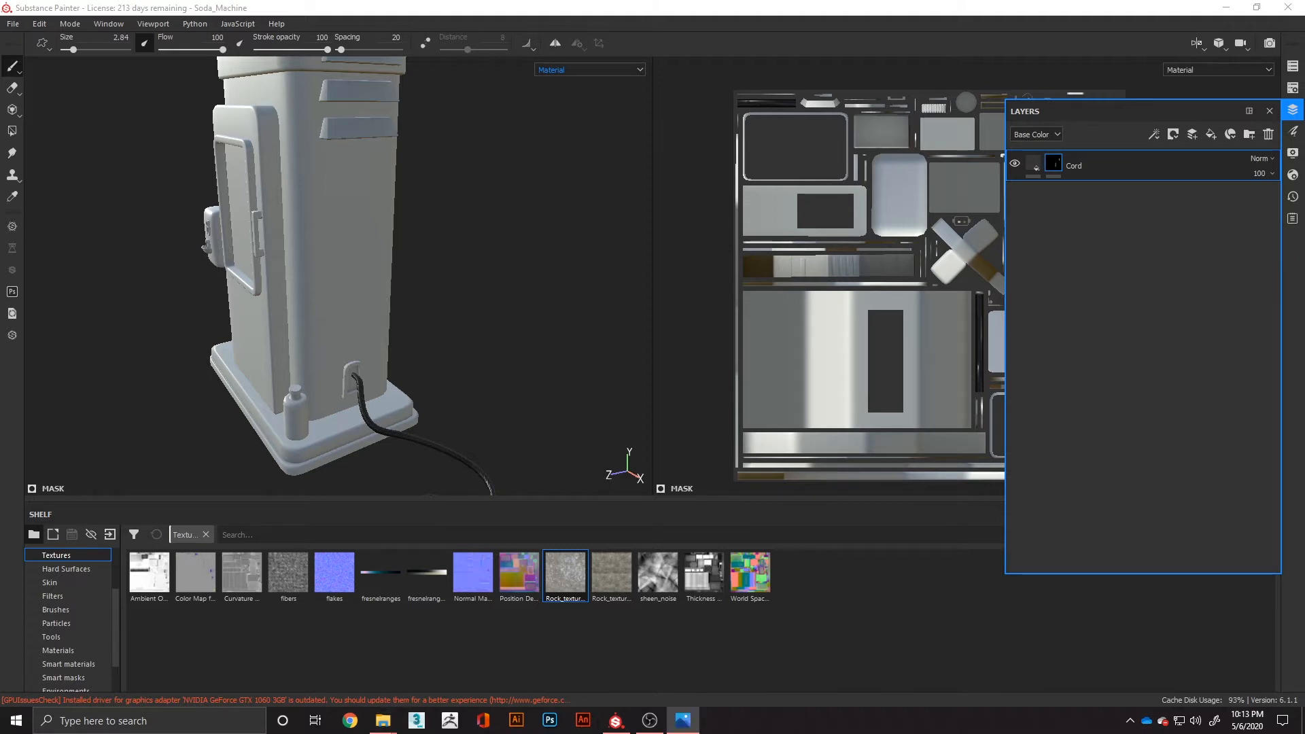
click(646, 175)
middle_drag(293, 318, 392, 343)
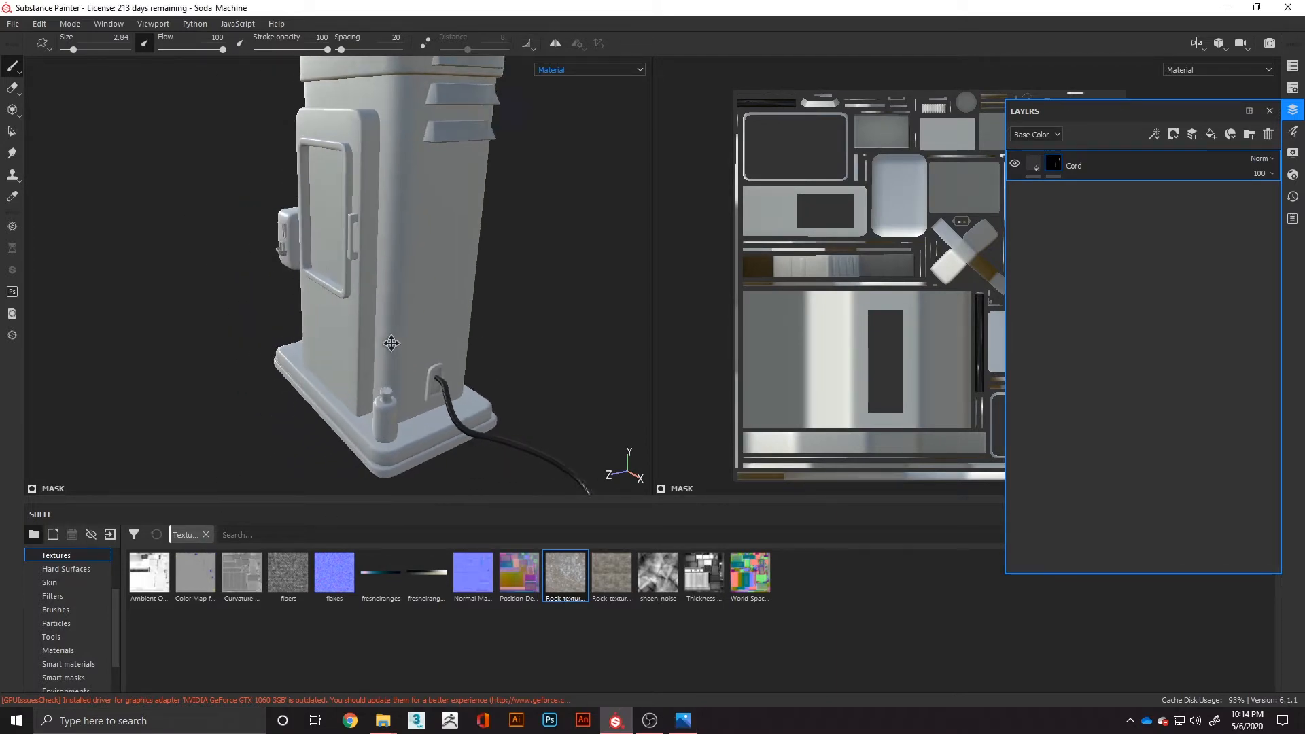
Inspect the machine's vented side and the slots of the small box mounted beside the door up close
mouse_move(391, 343)
alt+mouse_down()
mouse_move(626, 349)
mouse_move(370, 335)
mouse_move(557, 288)
alt+mouse_up()
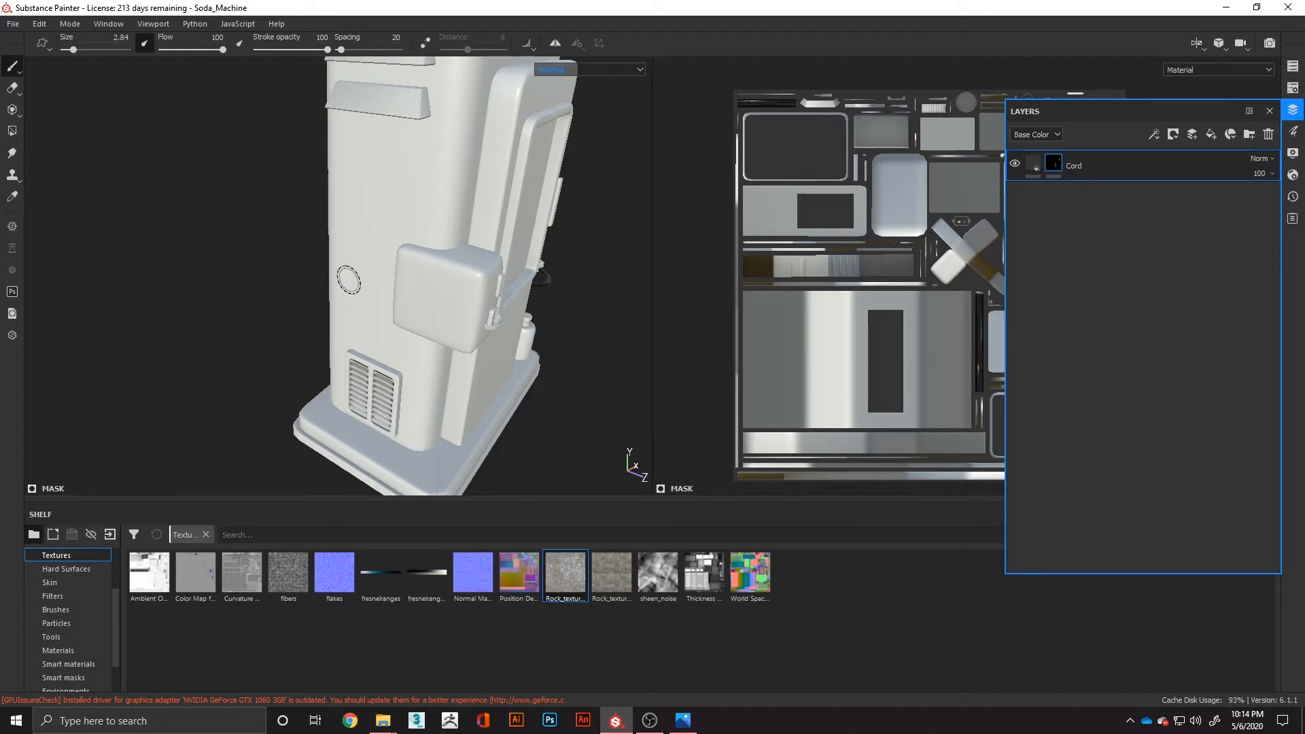
alt+middle_drag(349, 280, 304, 452)
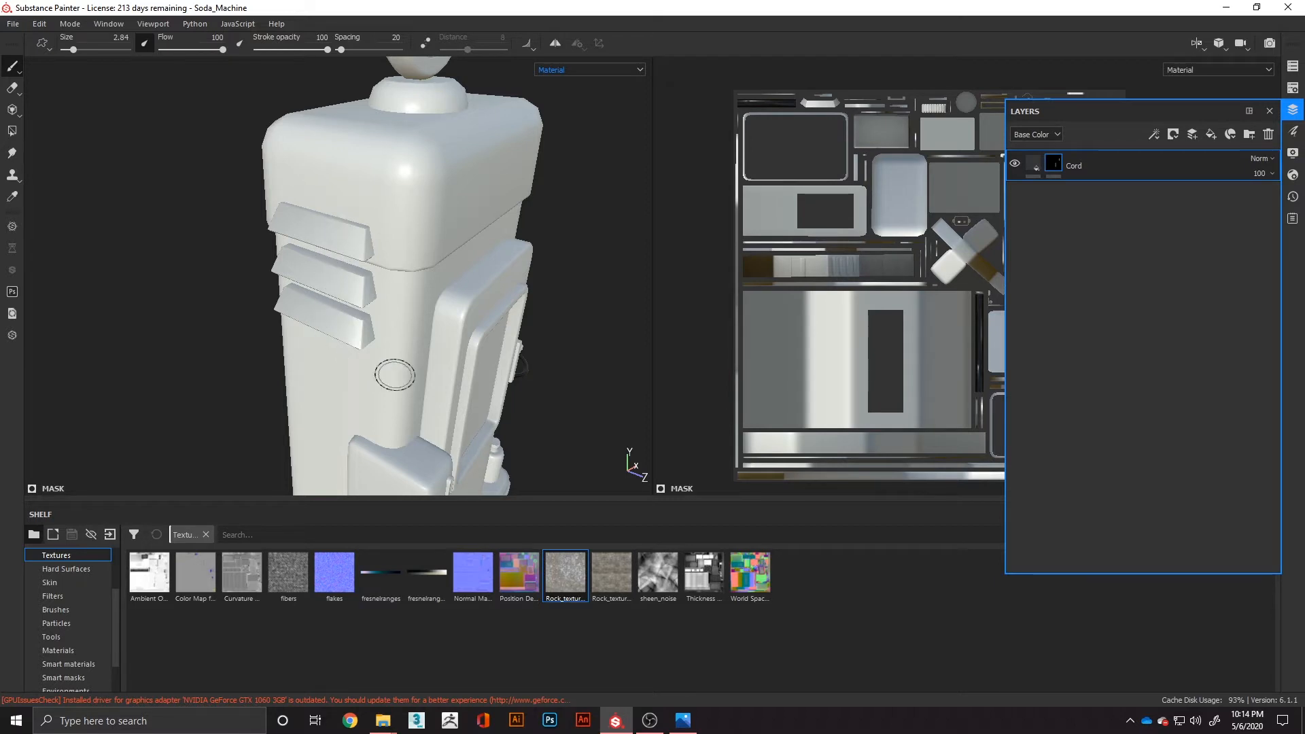
mouse_move(388, 369)
alt+middle_down()
mouse_move(338, 355)
mouse_move(272, 274)
alt+middle_up()
alt+drag(331, 341, 286, 341)
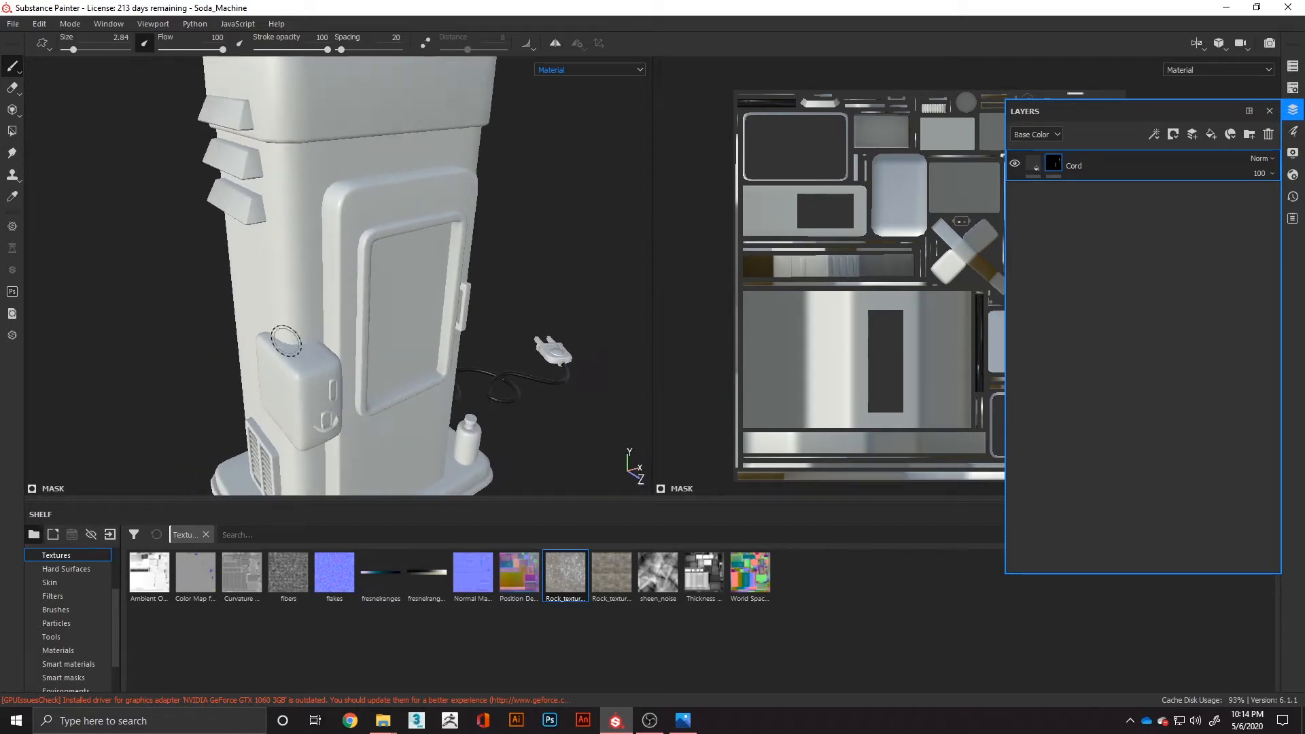
scroll(331, 404, up, 1)
scroll(338, 419, up, 3)
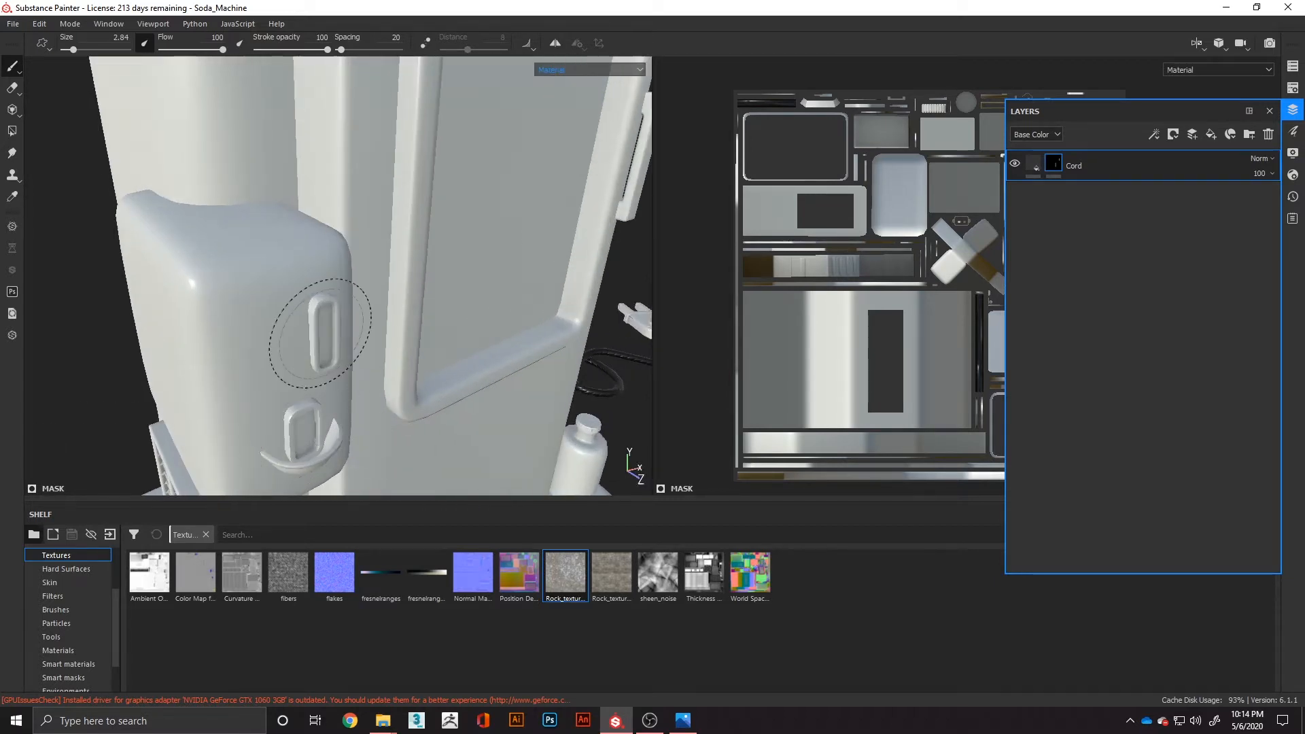
scroll(446, 361, down, 1)
scroll(446, 361, down, 3)
Inspect the machine's door frame, rounded top, side louvers and the back panel with its fan and vent grille
alt+drag(480, 337, 334, 320)
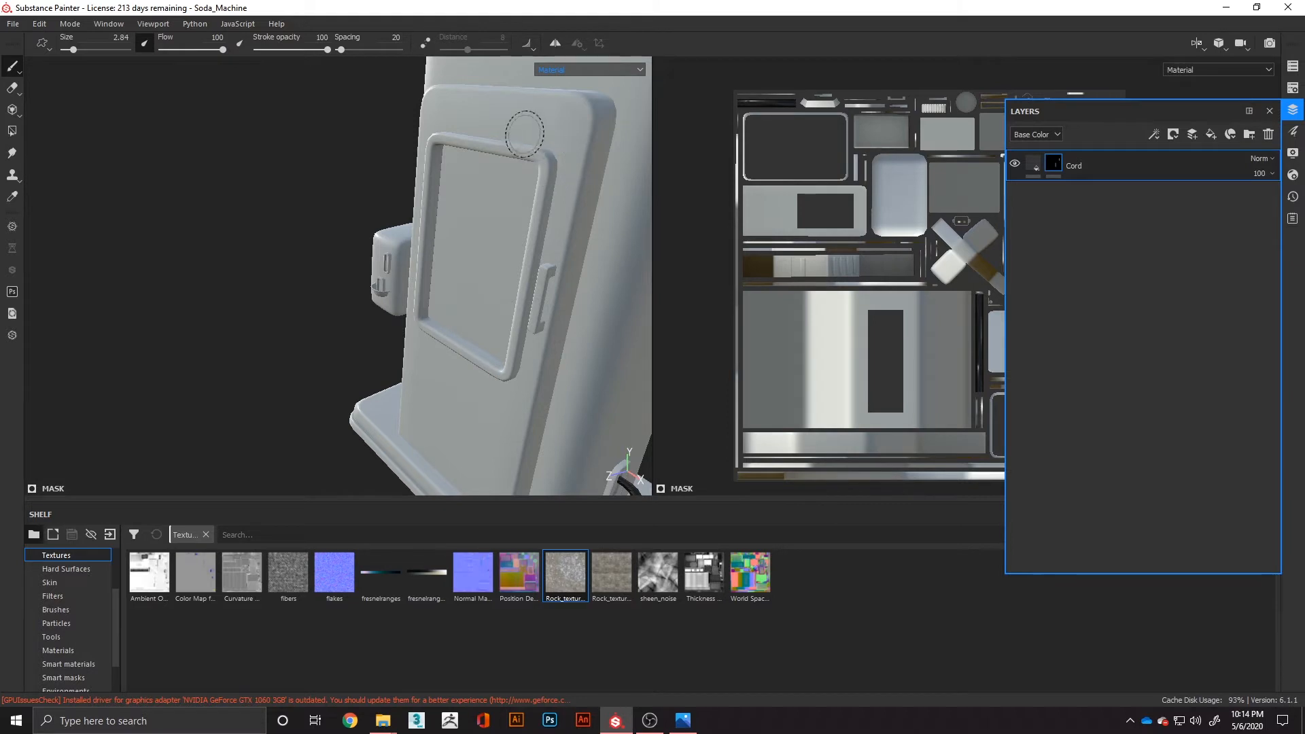
mouse_move(551, 160)
alt+middle_down()
mouse_move(422, 190)
mouse_move(379, 262)
mouse_move(418, 213)
alt+middle_up()
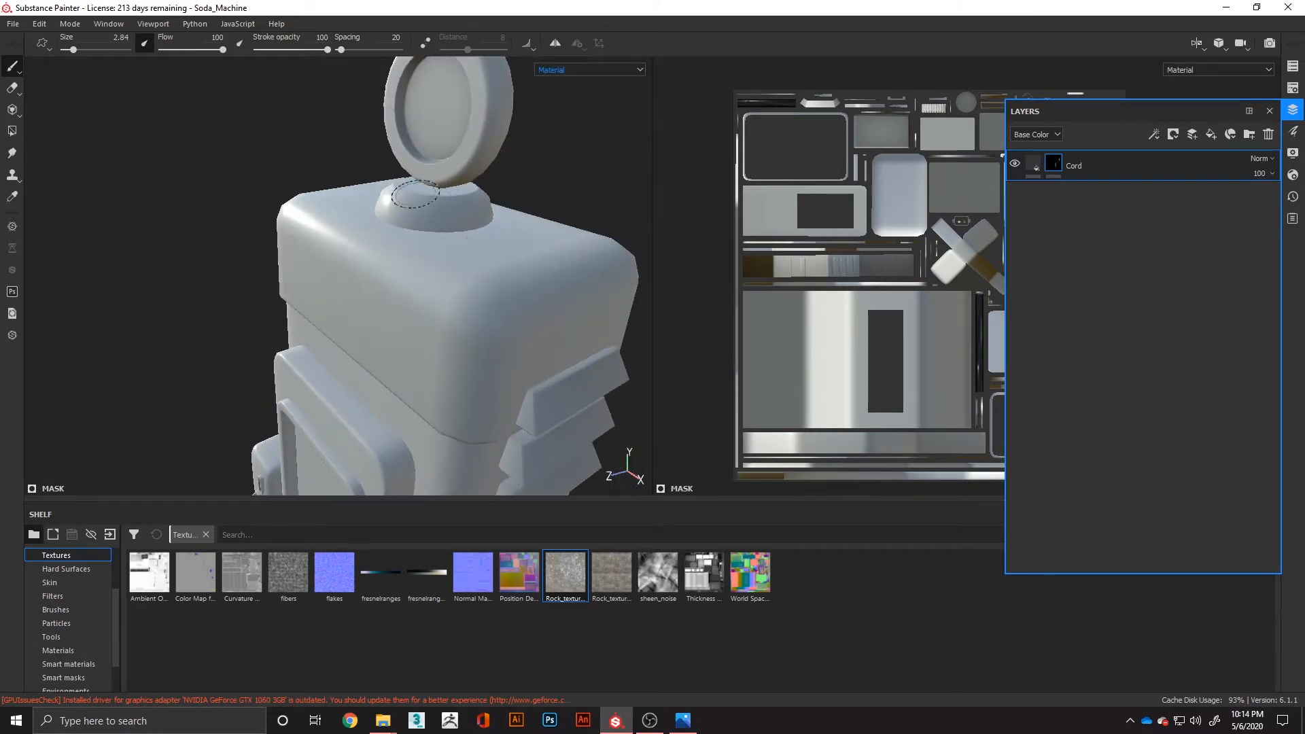
alt+middle_drag(435, 325, 389, 199)
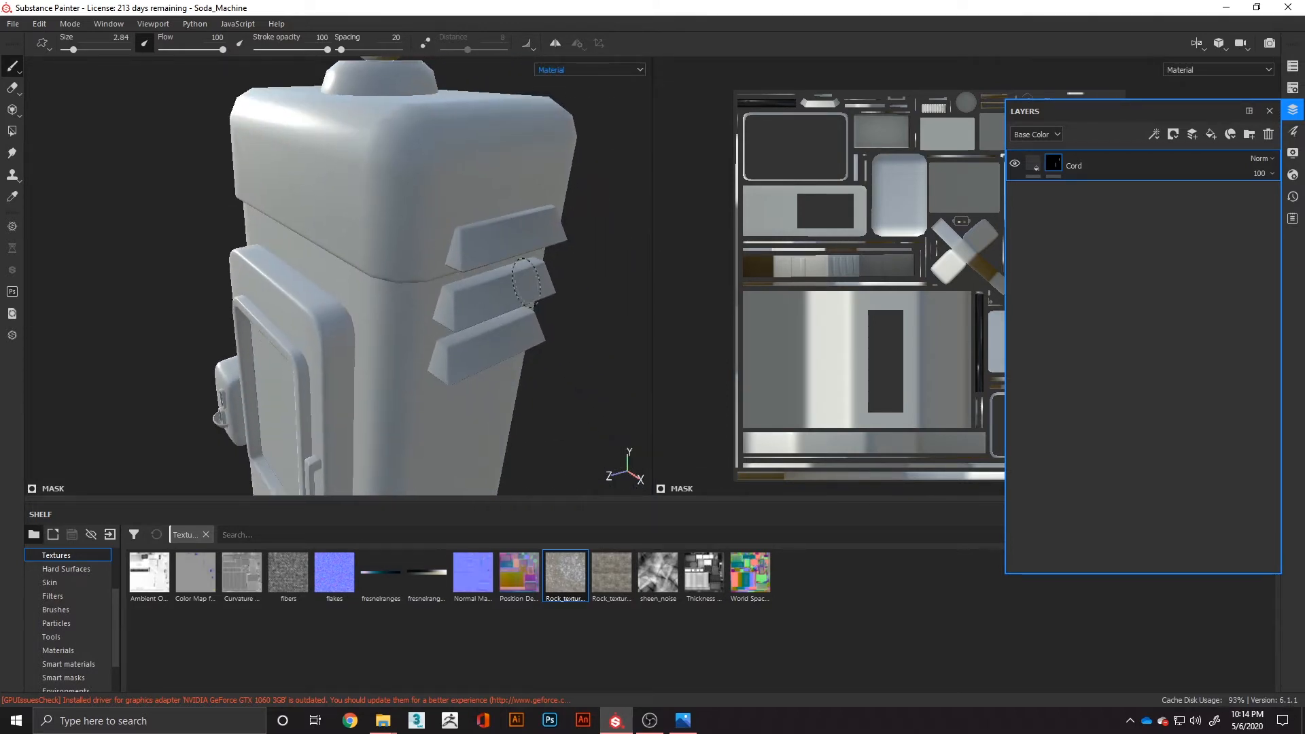
mouse_move(389, 198)
alt+mouse_down()
mouse_move(571, 296)
mouse_move(496, 190)
mouse_move(437, 239)
alt+mouse_up()
scroll(437, 242, up, 3)
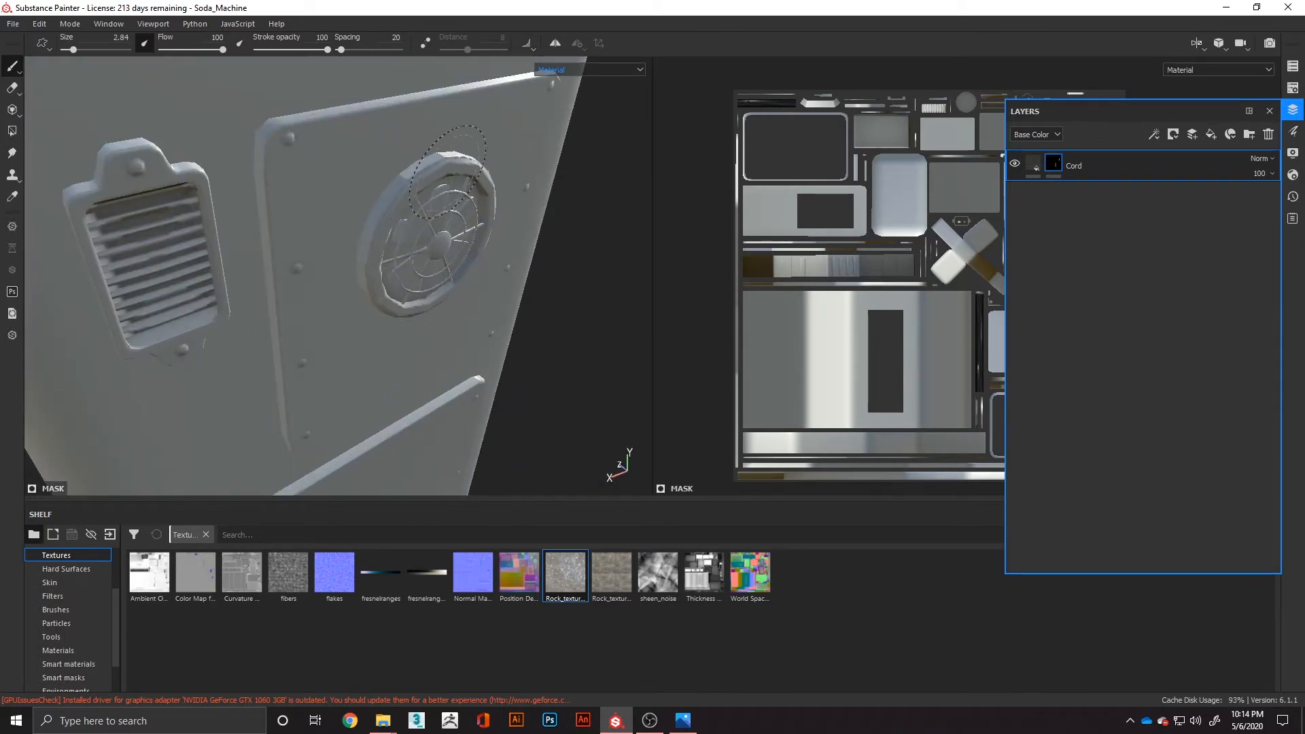
scroll(433, 258, down, 3)
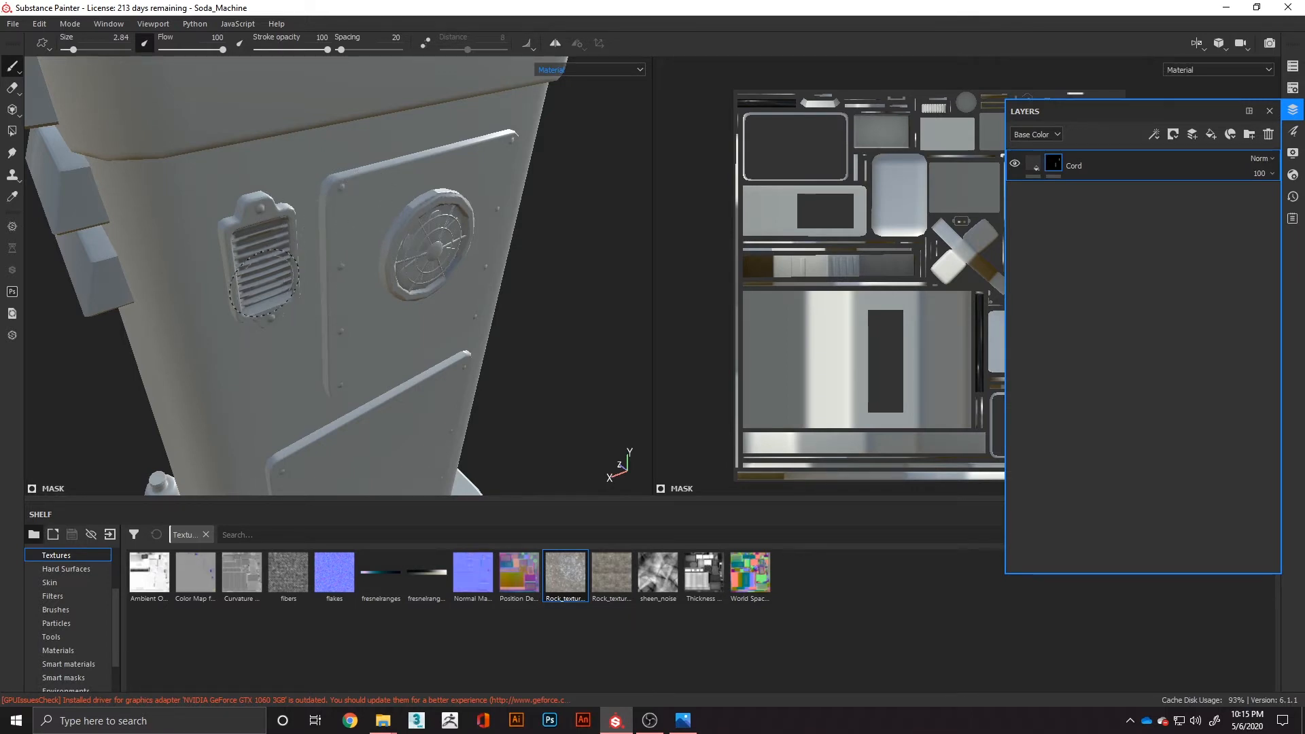
scroll(339, 371, down, 5)
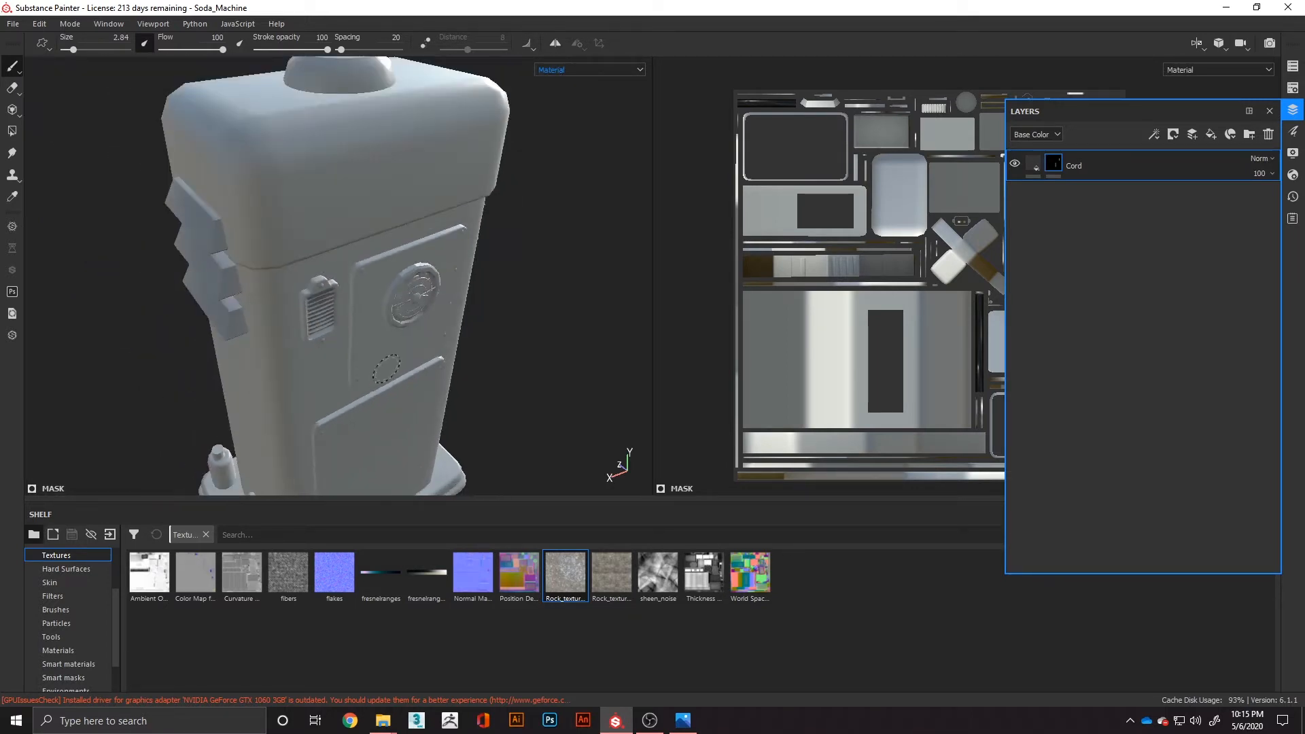
alt+drag(339, 371, 324, 308)
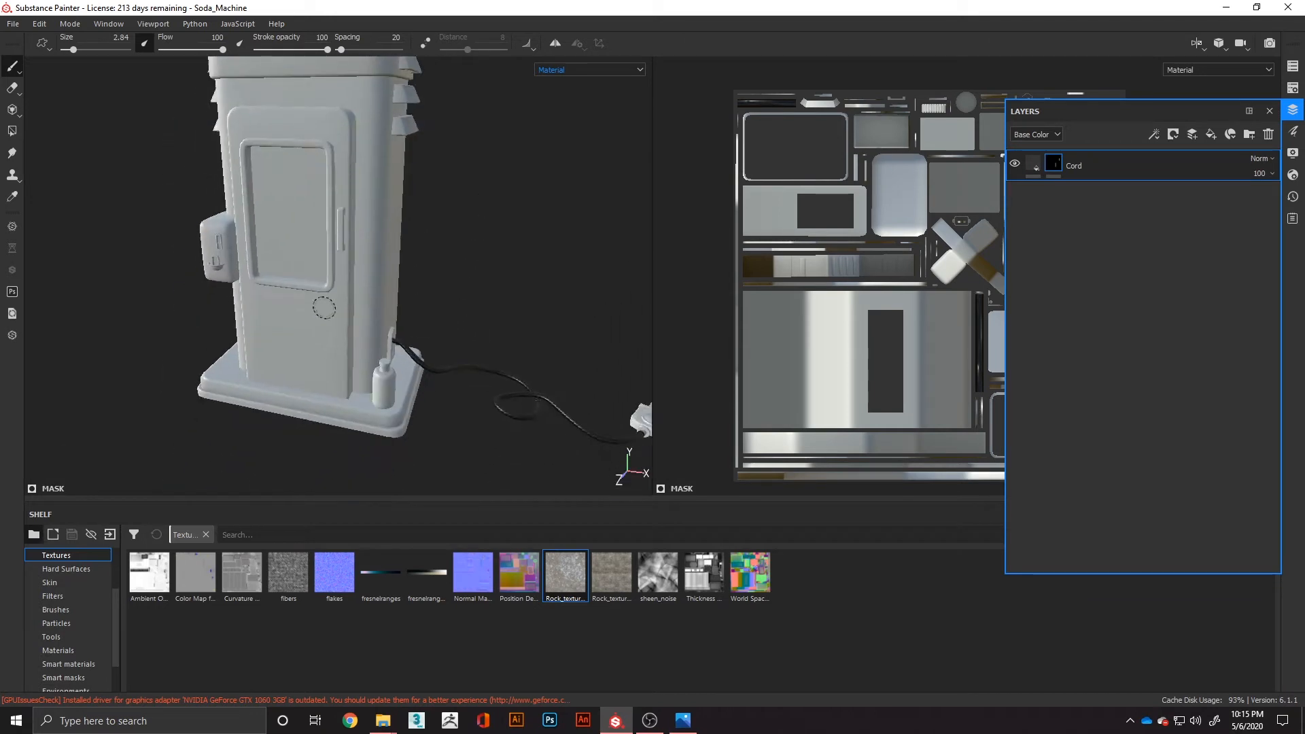
Browse the Materials collection and preview metal candidates such as Iron Rough, Iron Pure, Iron Chainmail and Nickel Pure
click(59, 650)
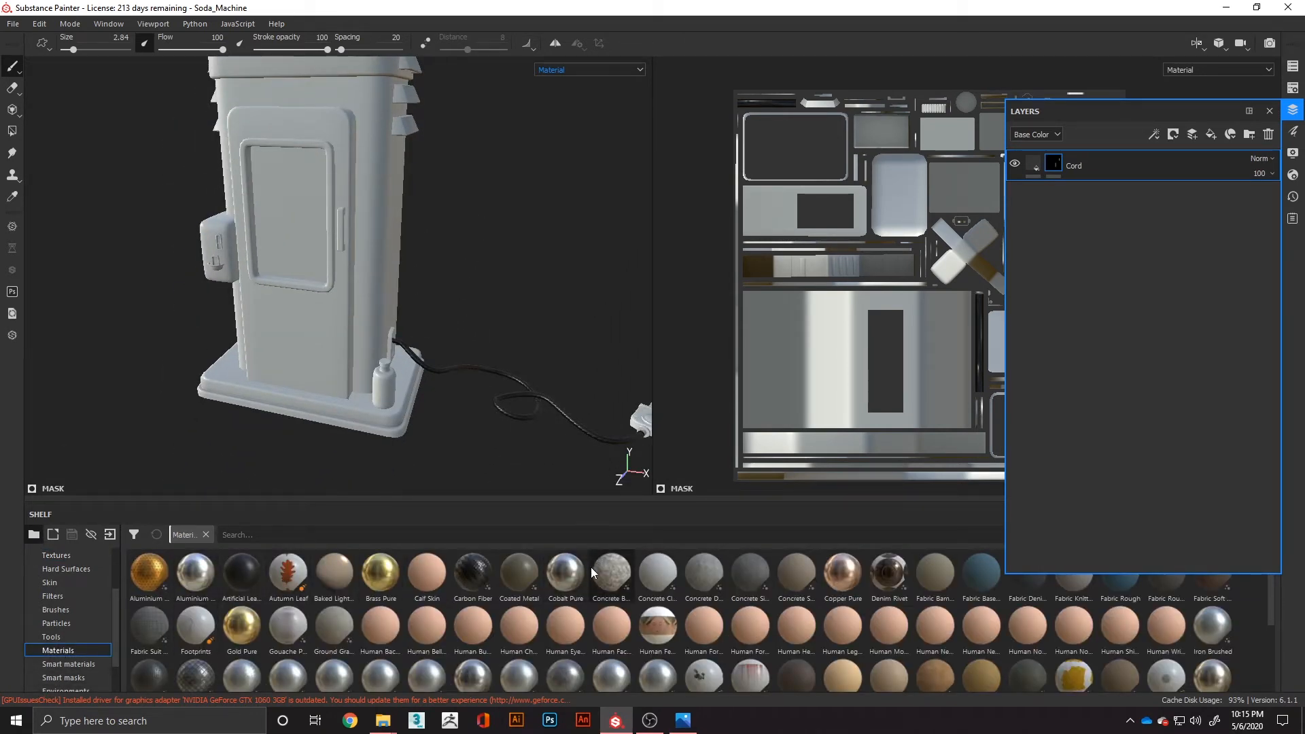
scroll(576, 570, down, 3)
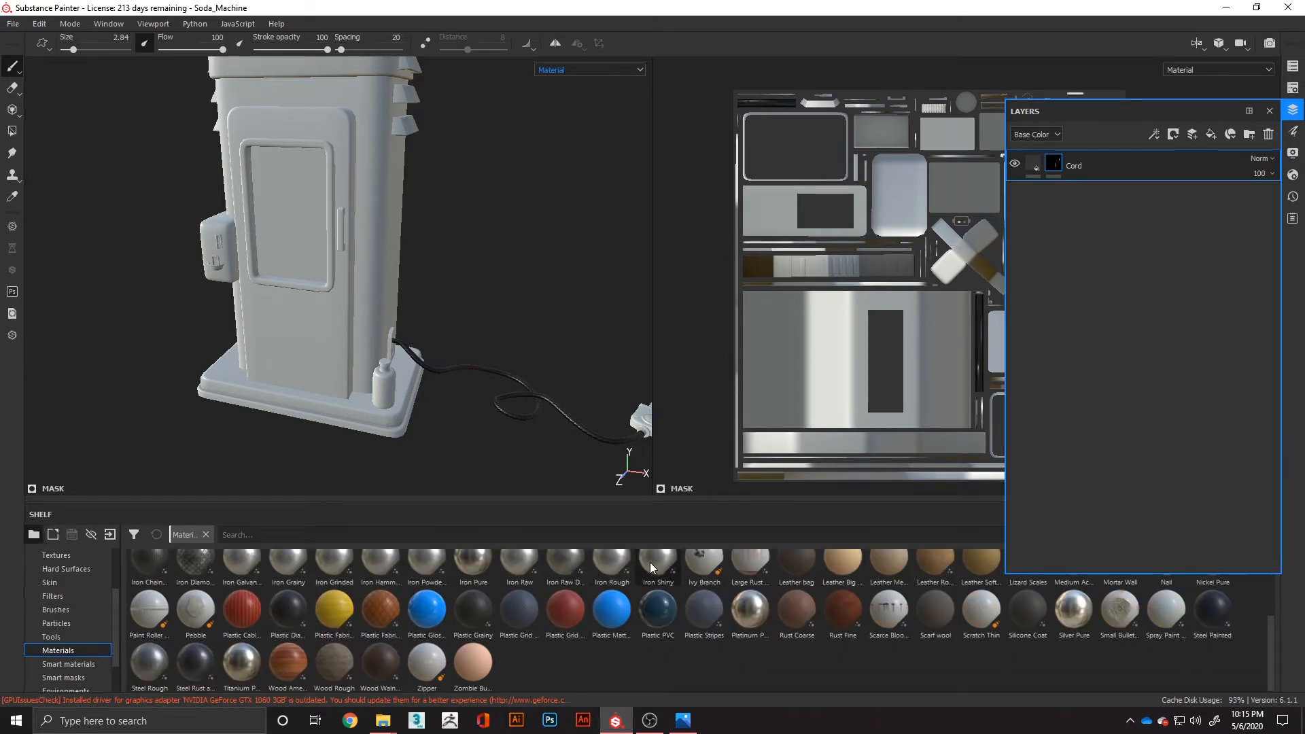
mouse_move(626, 567)
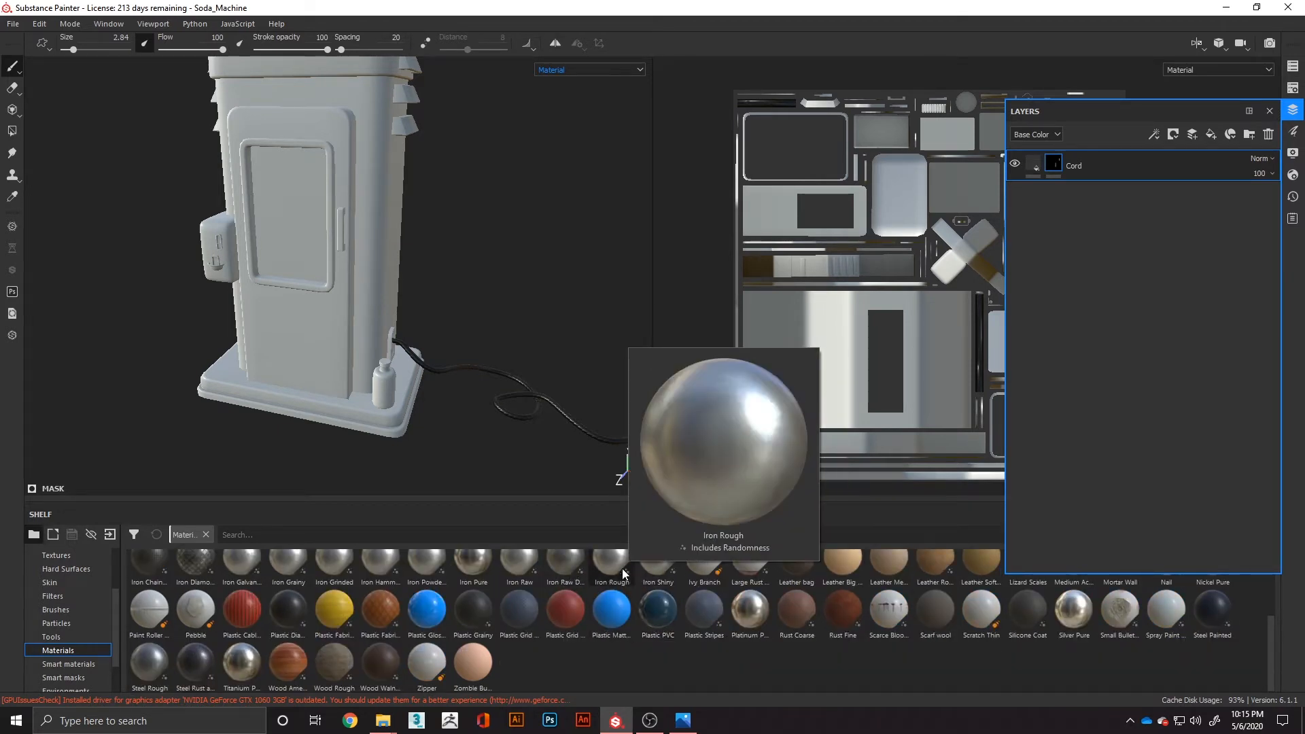
mouse_move(479, 573)
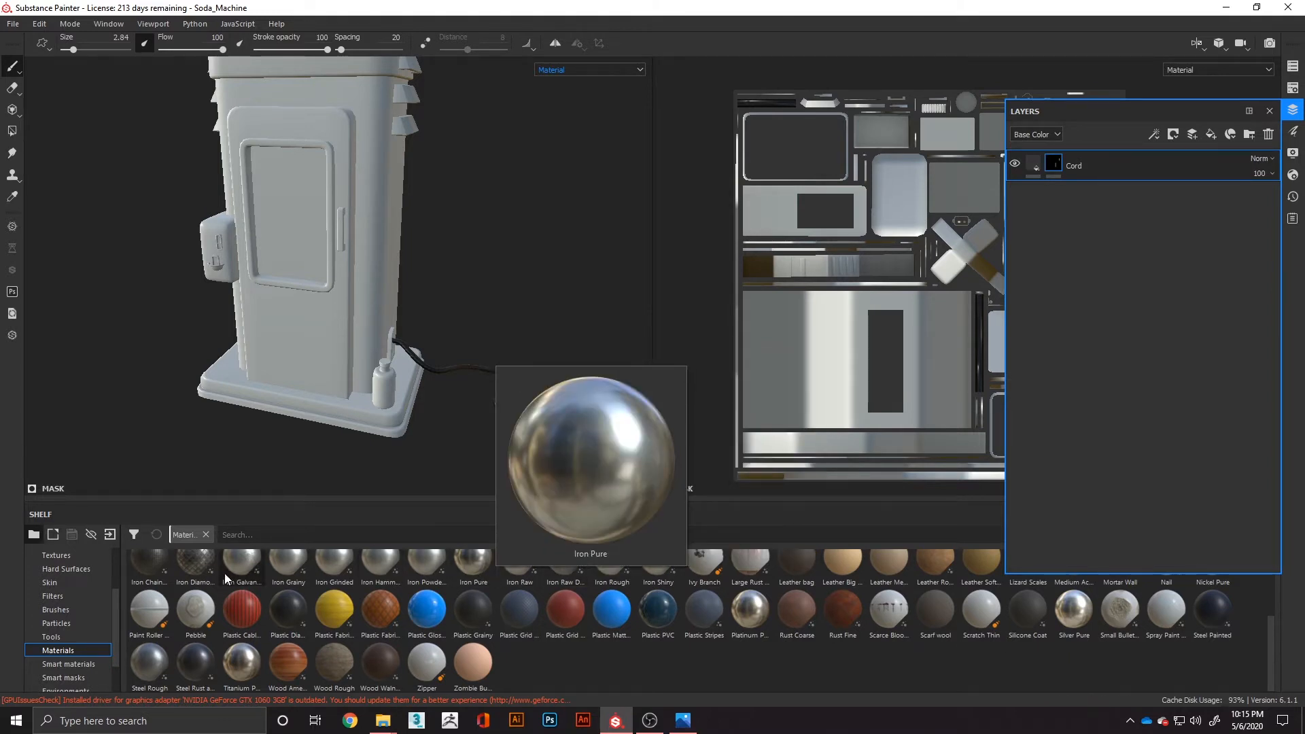
mouse_move(170, 573)
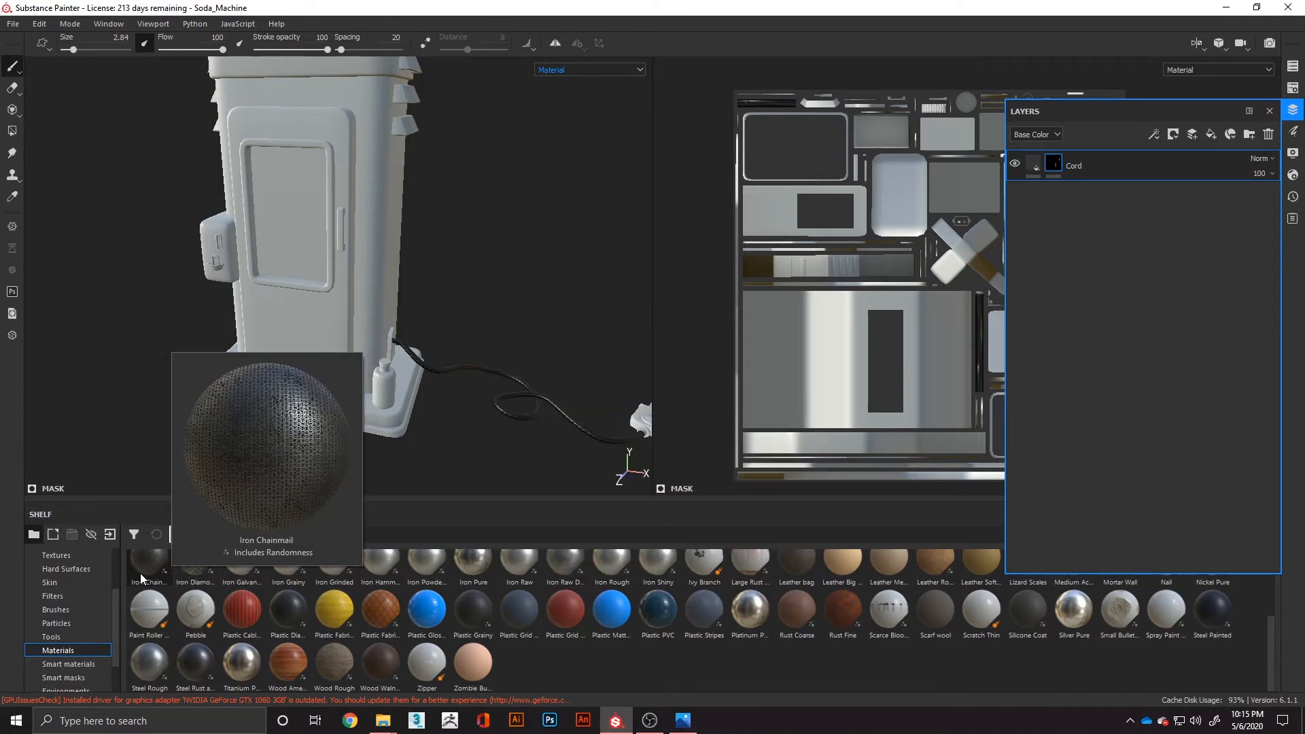
scroll(863, 629, up, 5)
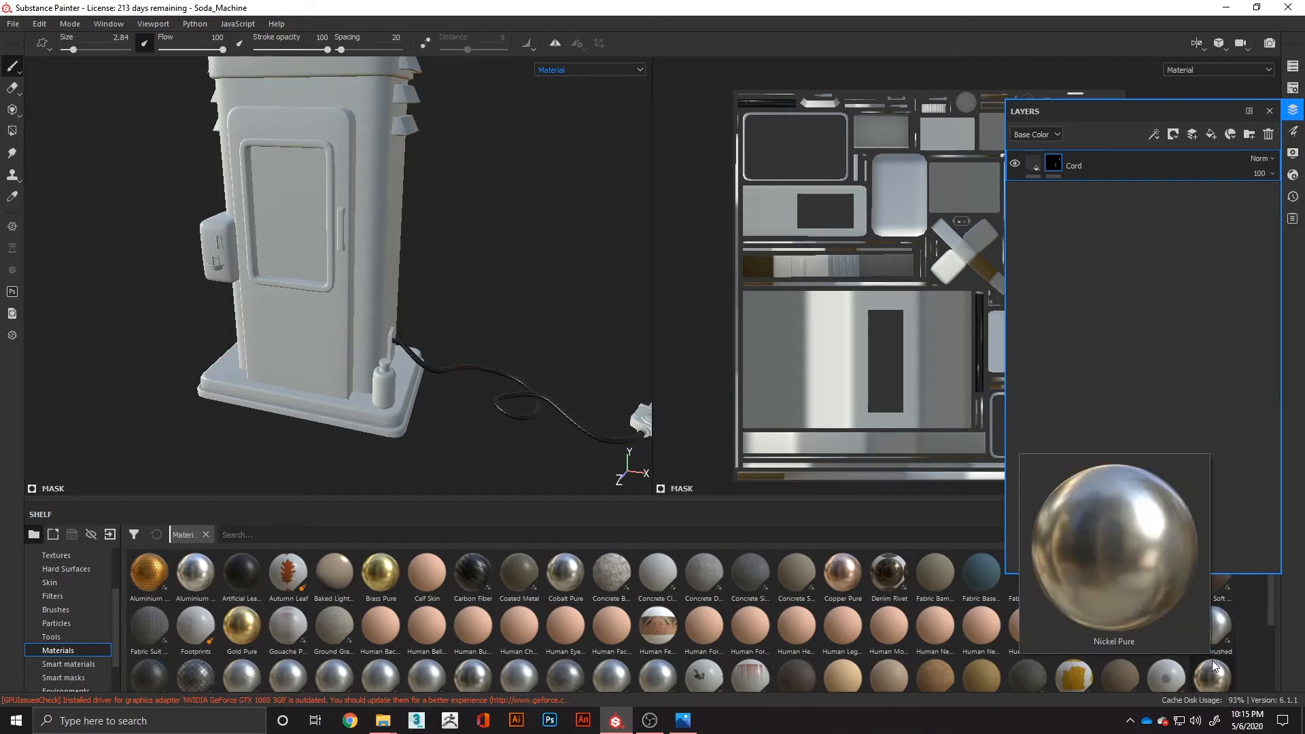
mouse_move(1213, 660)
mouse_move(291, 635)
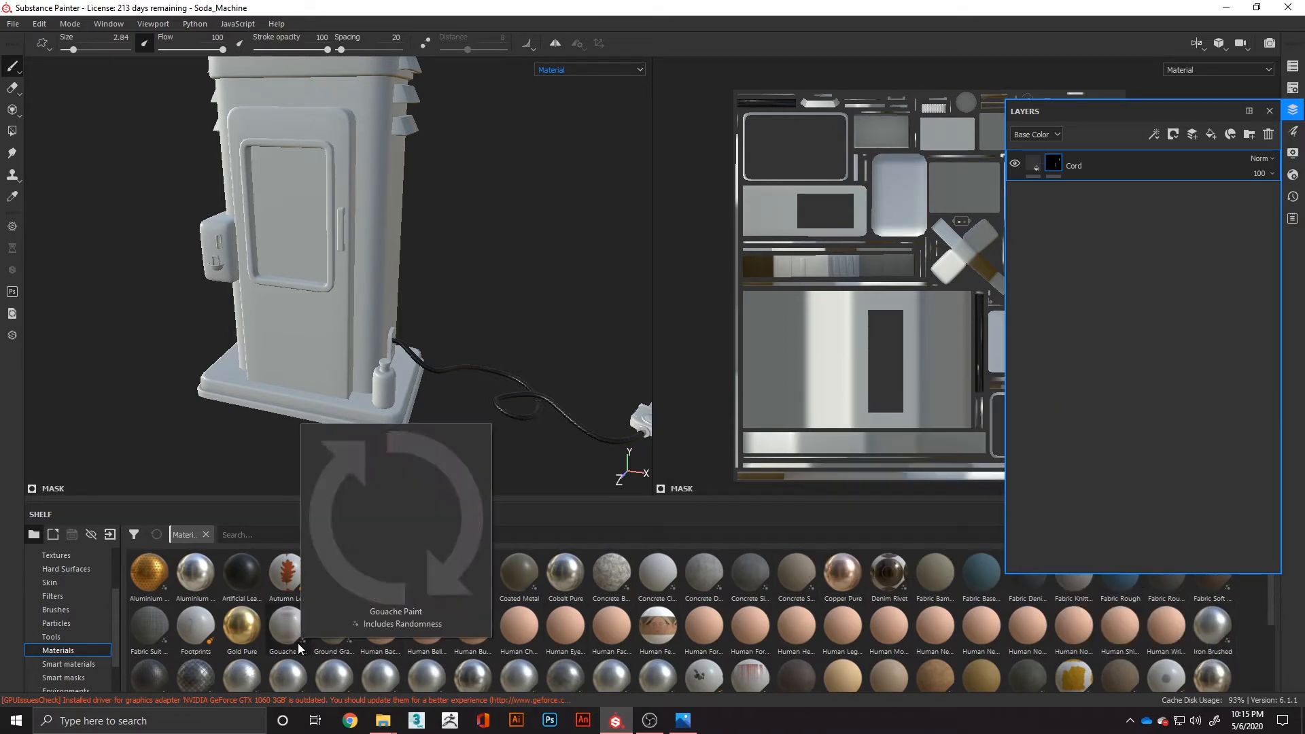
Browse the Smart materials collection and preview candidates such as Copper, Pearl, Rubber Tire, Techmetal, Steel Stained and Steel Rust Surface
click(57, 664)
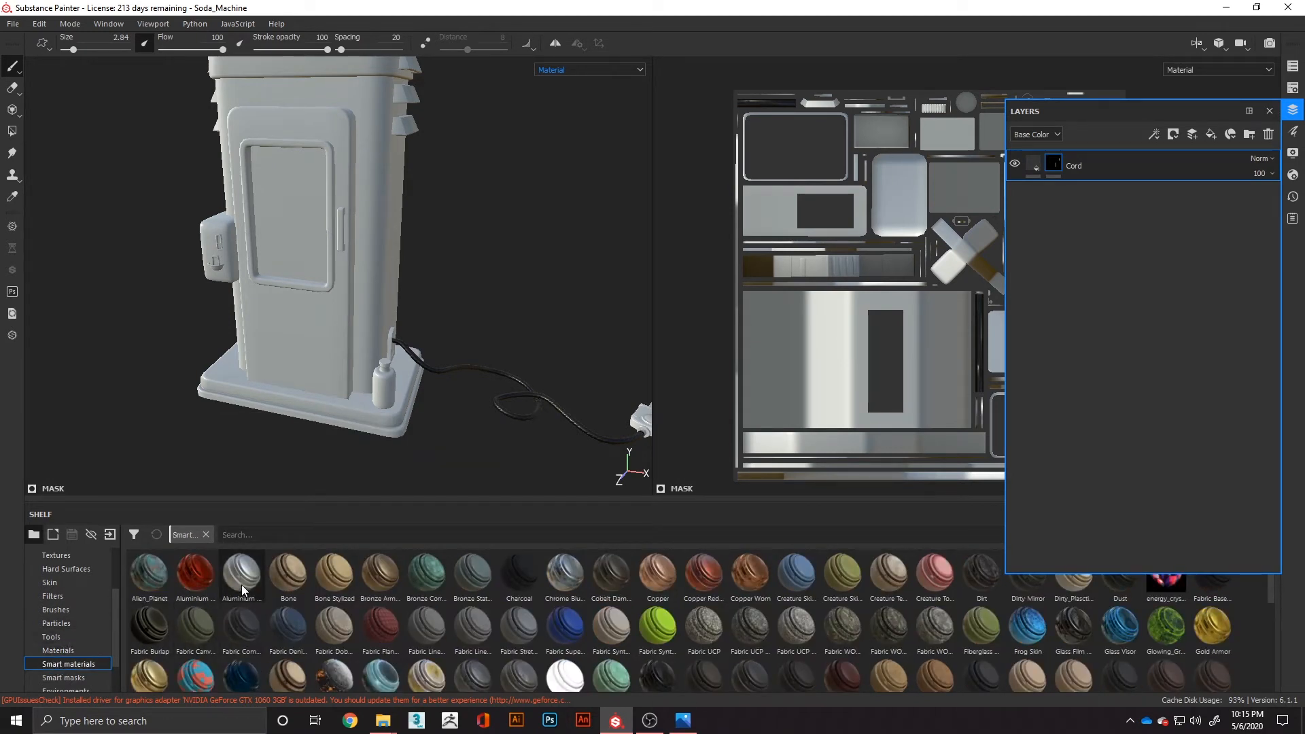
mouse_move(242, 584)
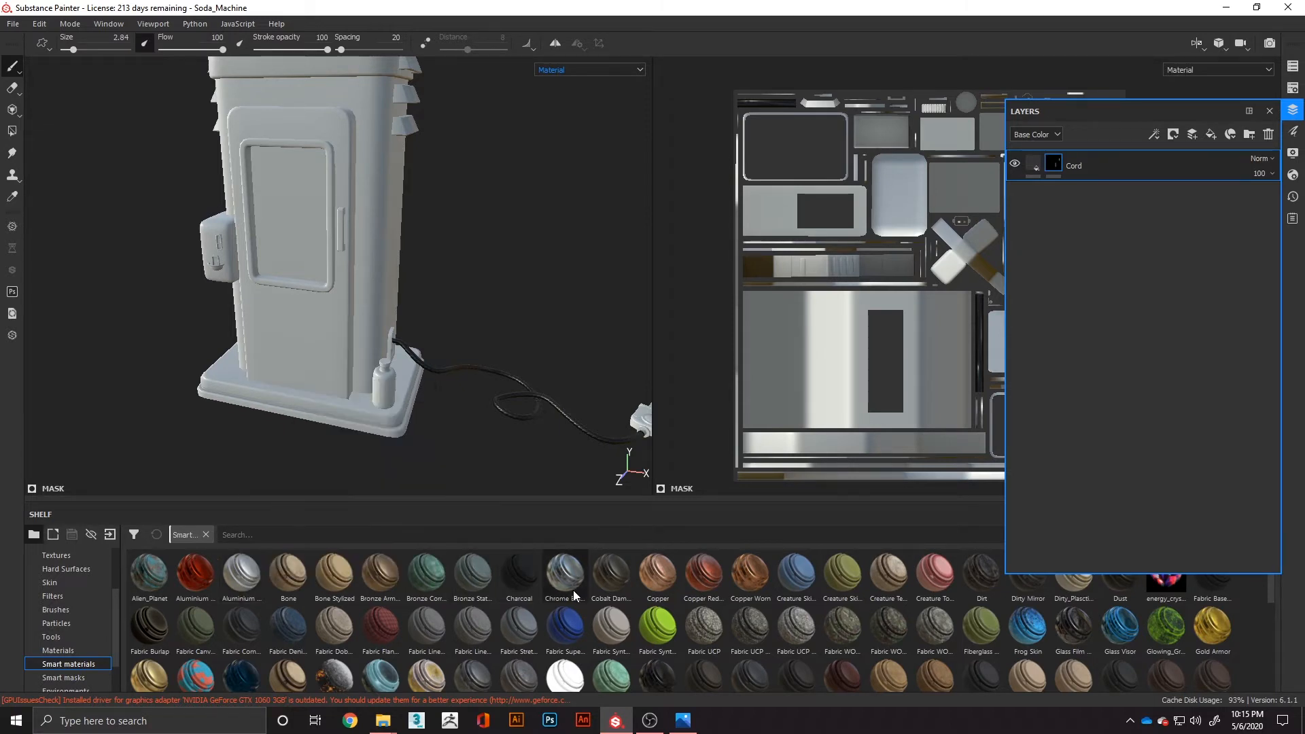
mouse_move(574, 593)
mouse_move(651, 587)
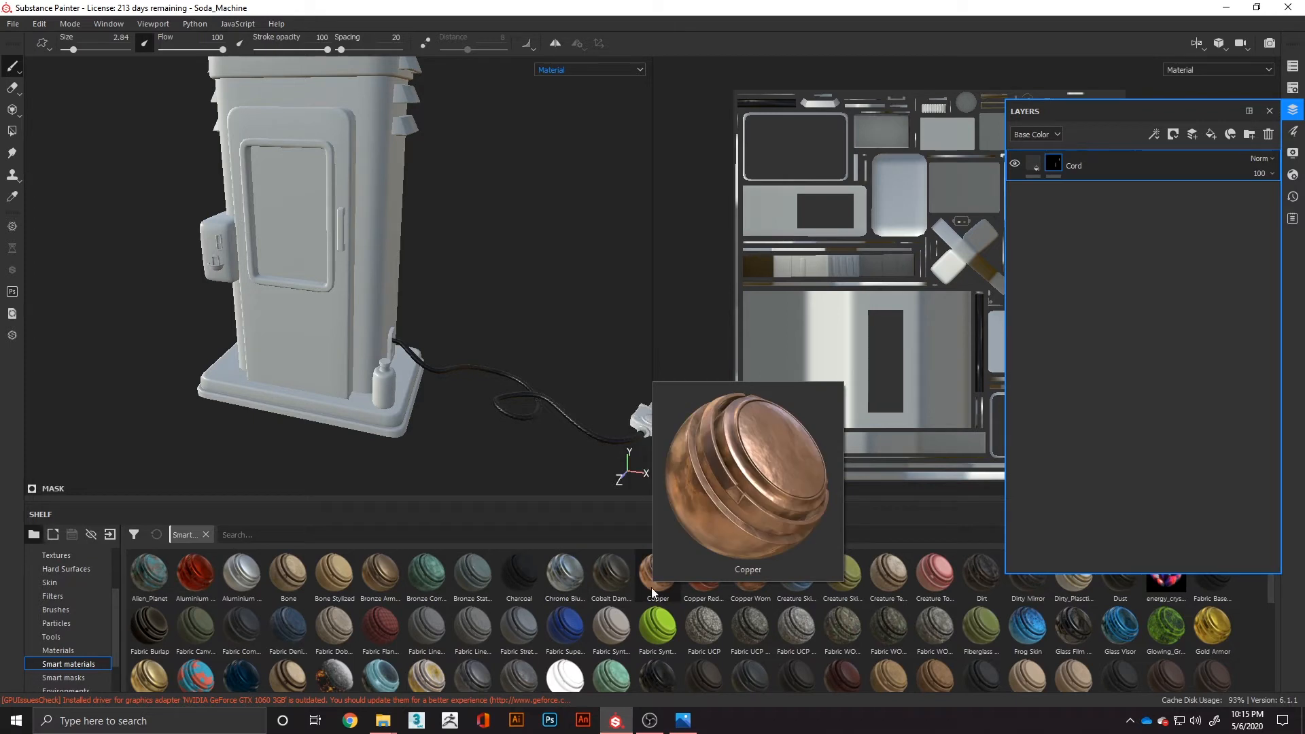
mouse_move(748, 591)
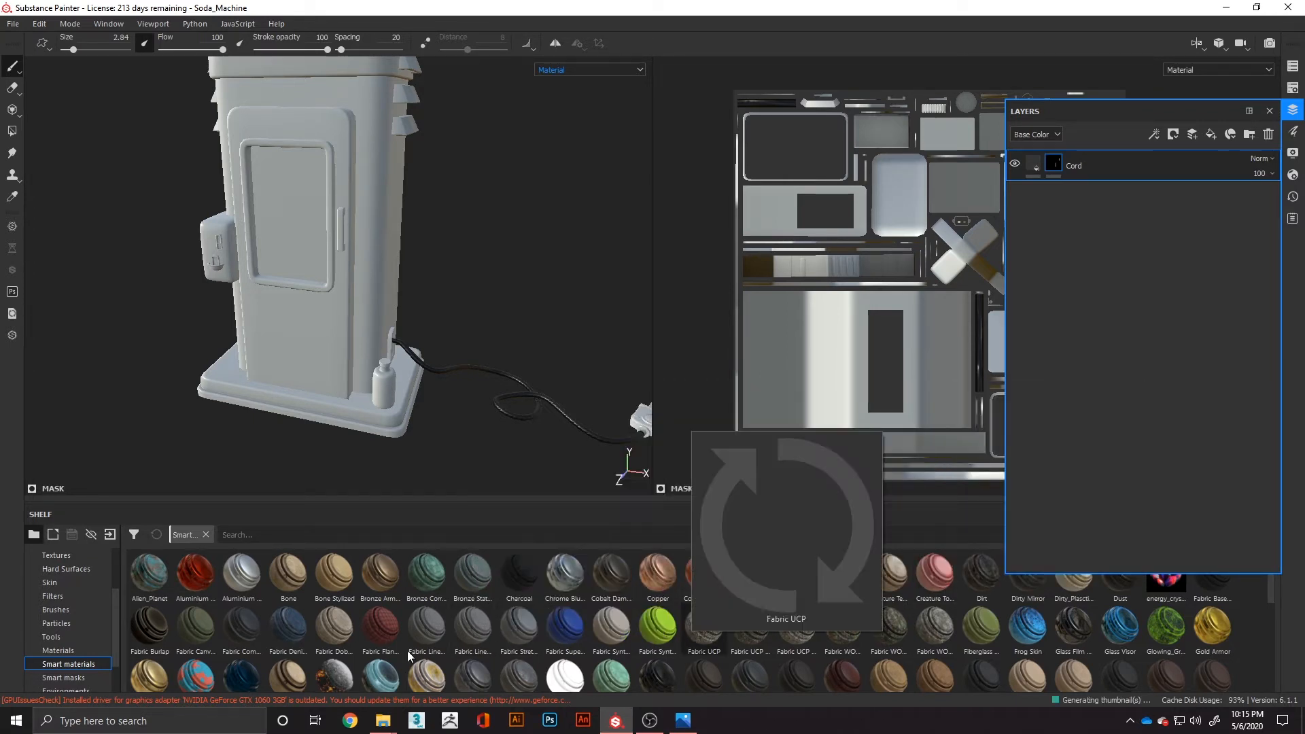
scroll(291, 637, down, 3)
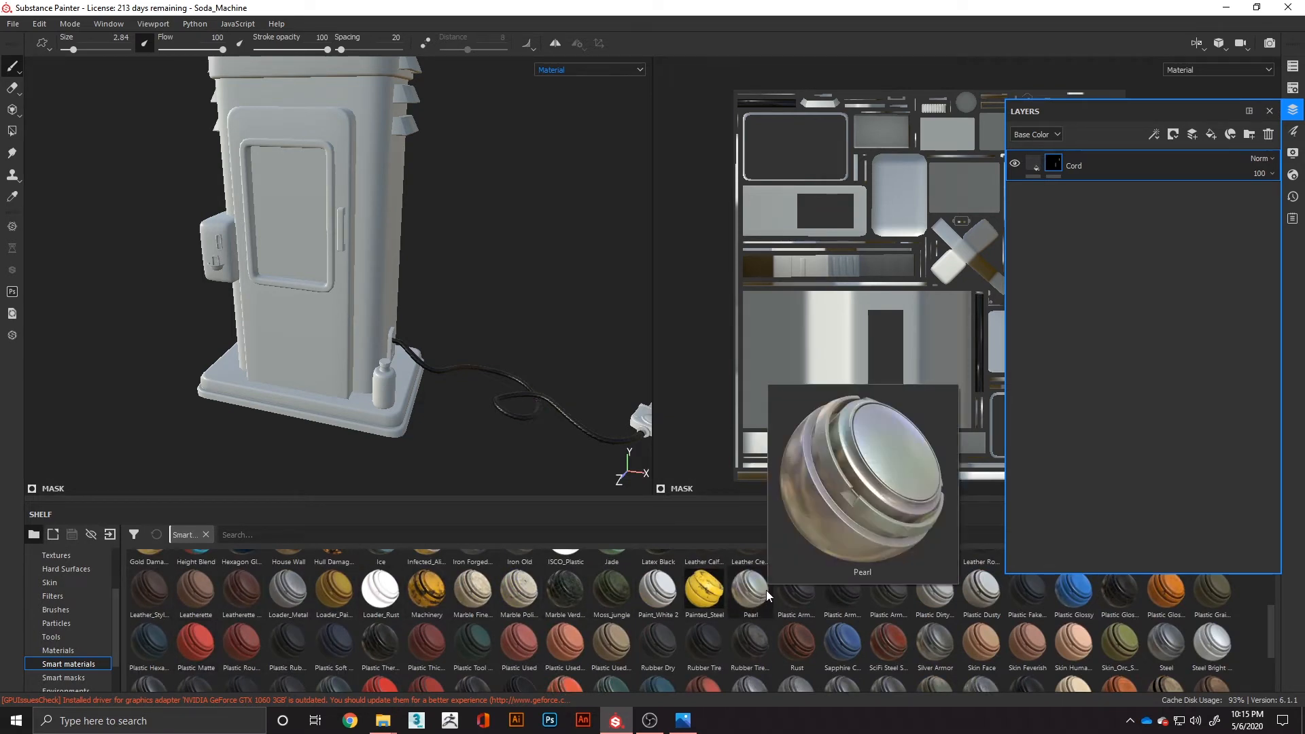
mouse_move(757, 619)
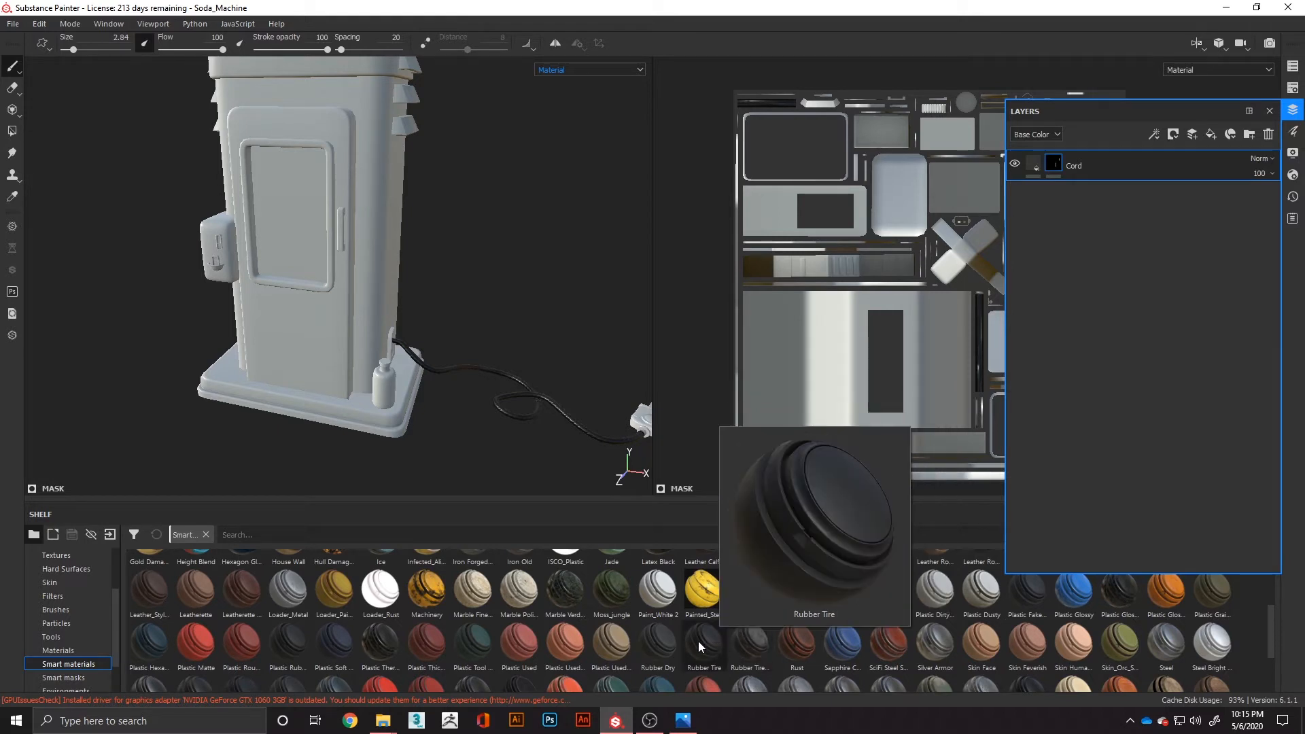
mouse_move(675, 622)
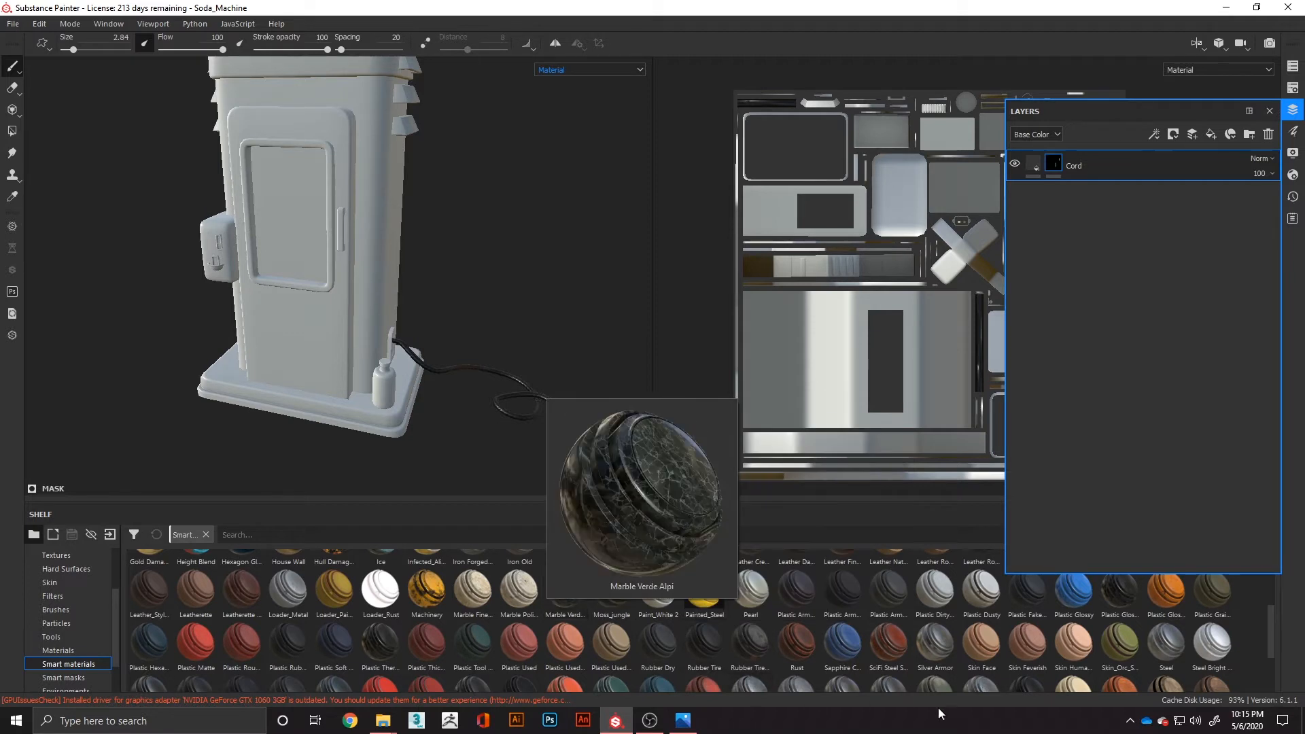
mouse_move(1165, 651)
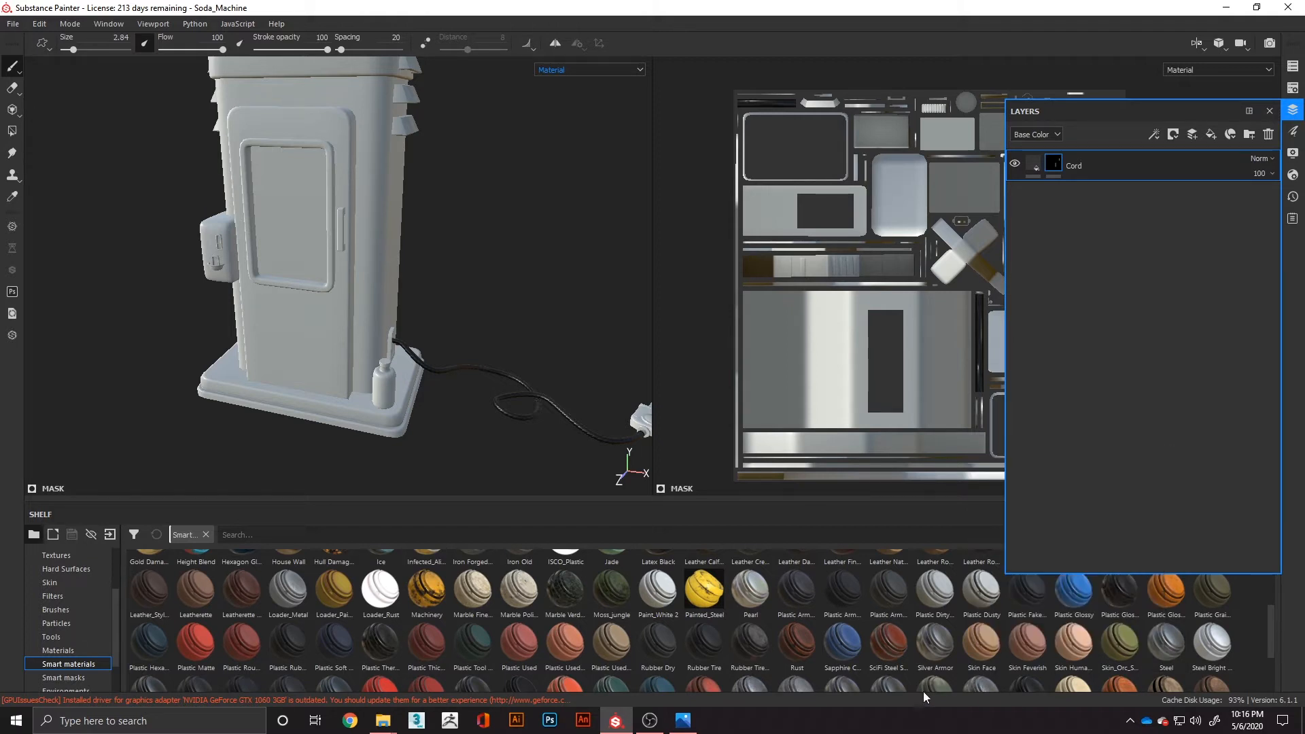
scroll(935, 647, down, 2)
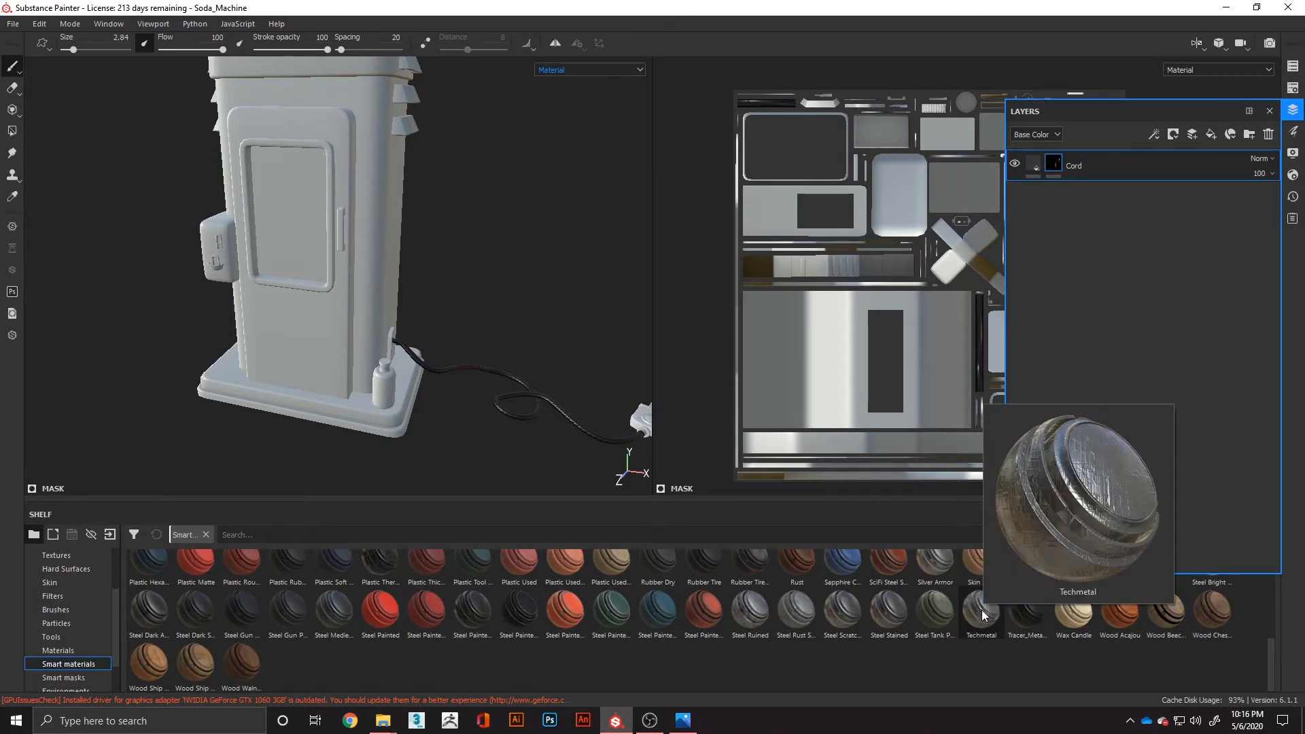
mouse_move(917, 609)
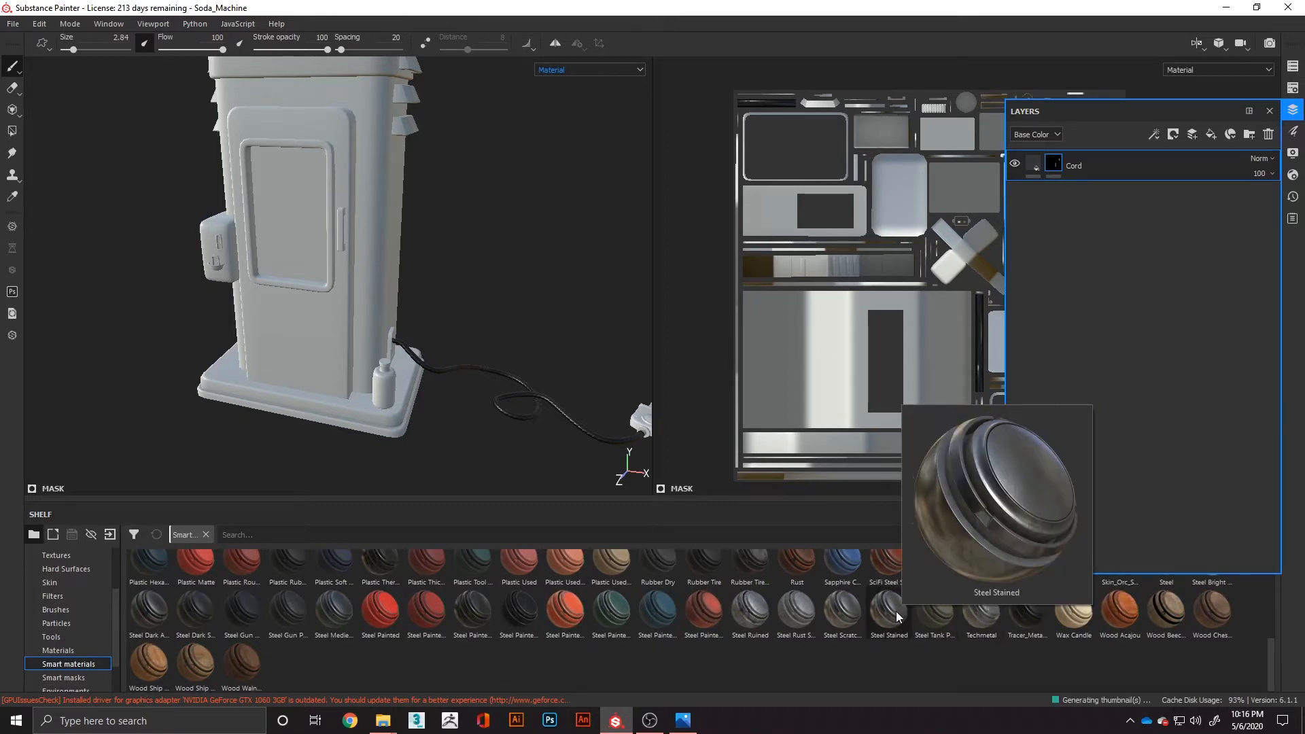
mouse_move(848, 613)
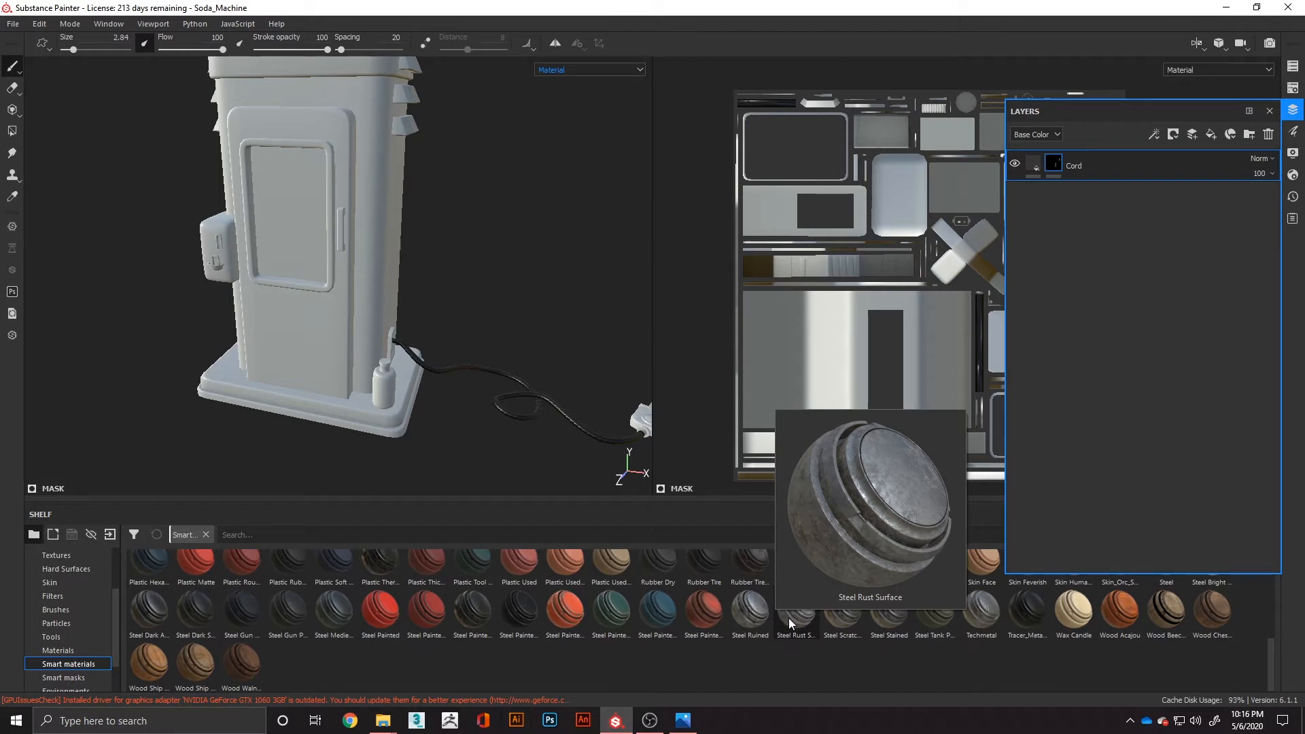
Apply the Steel Rust Surface smart material to the machine, expand its group, and toggle the Rust layer off and on to compare
drag(790, 620, 632, 449)
click(1029, 164)
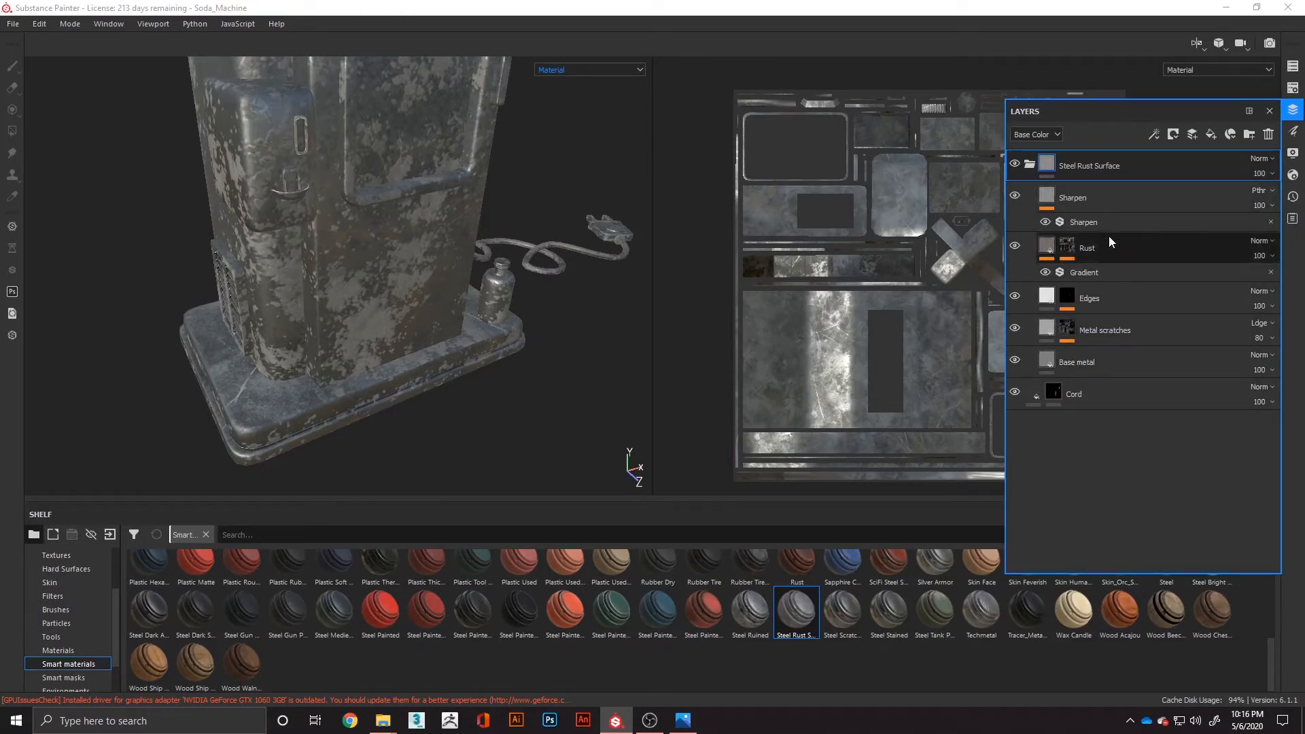
click(1015, 246)
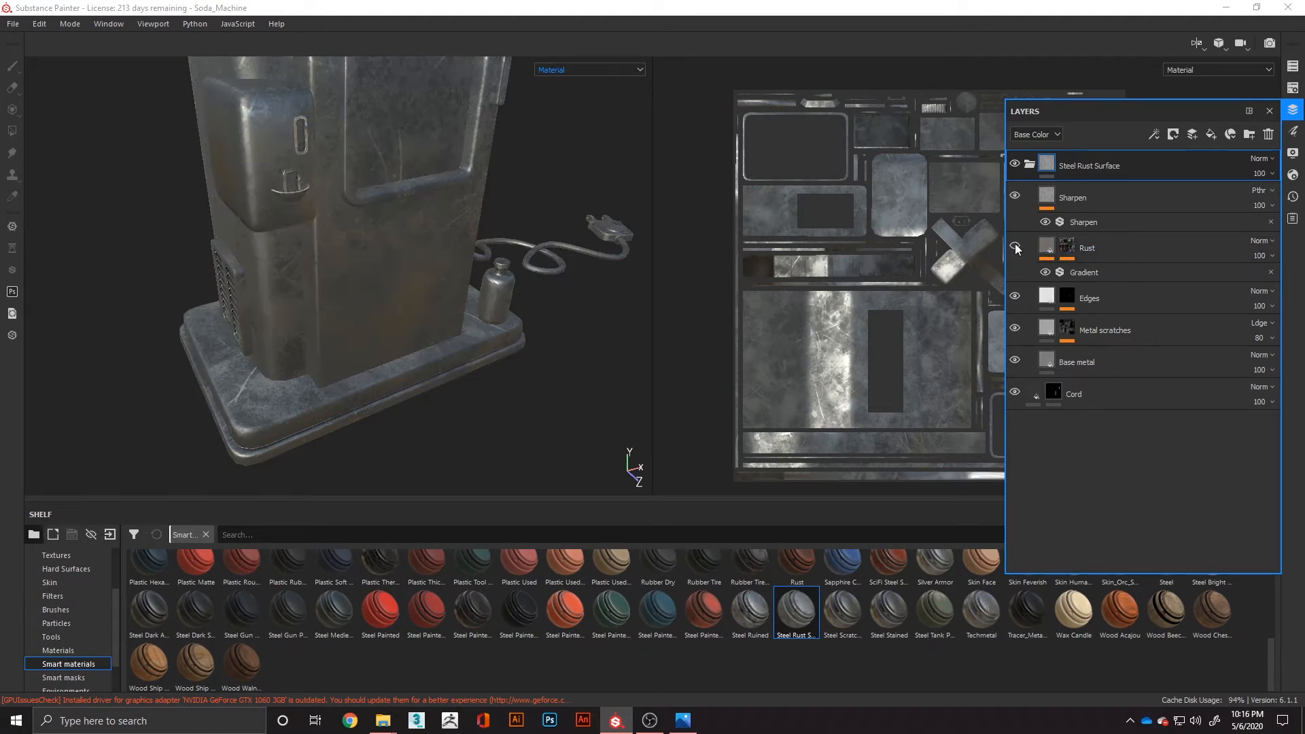
click(1015, 245)
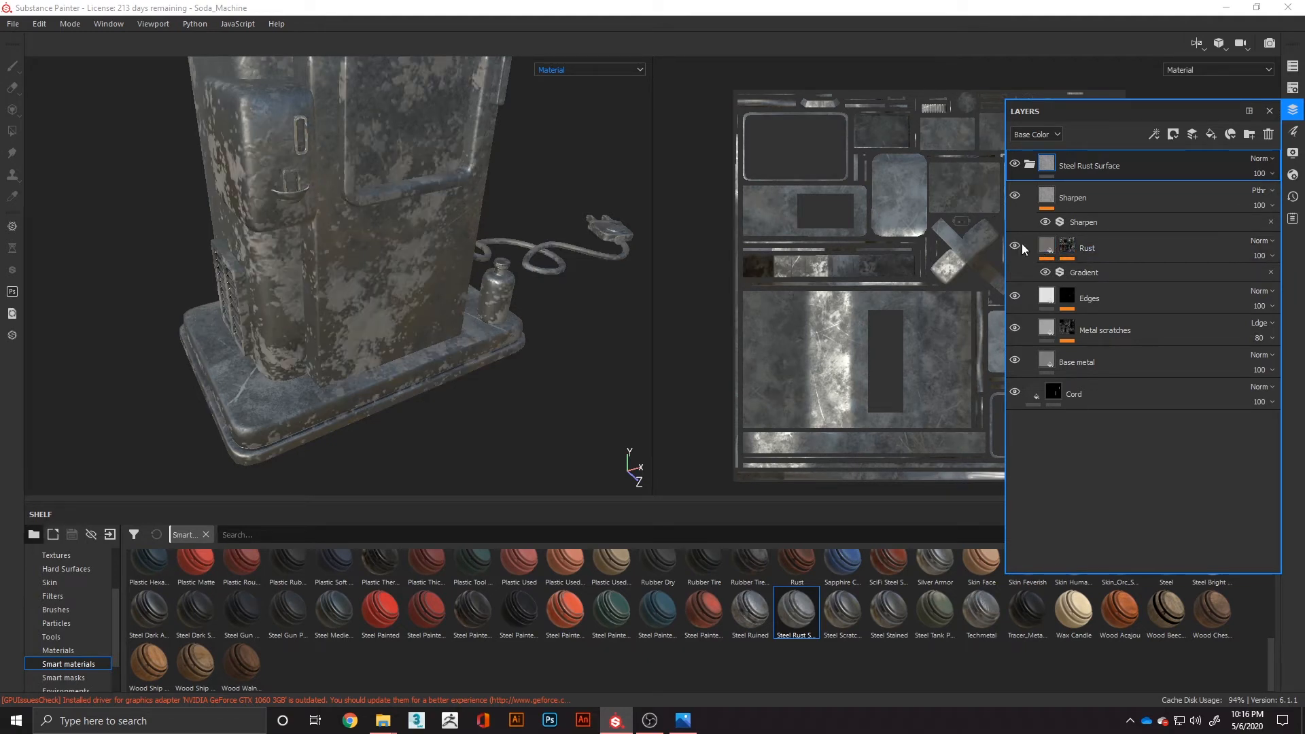
In the Rust layer's Mask Editor, set Global Balance to 0.34, Global Contrast to 0.17 and Texture to 0.82
click(1067, 247)
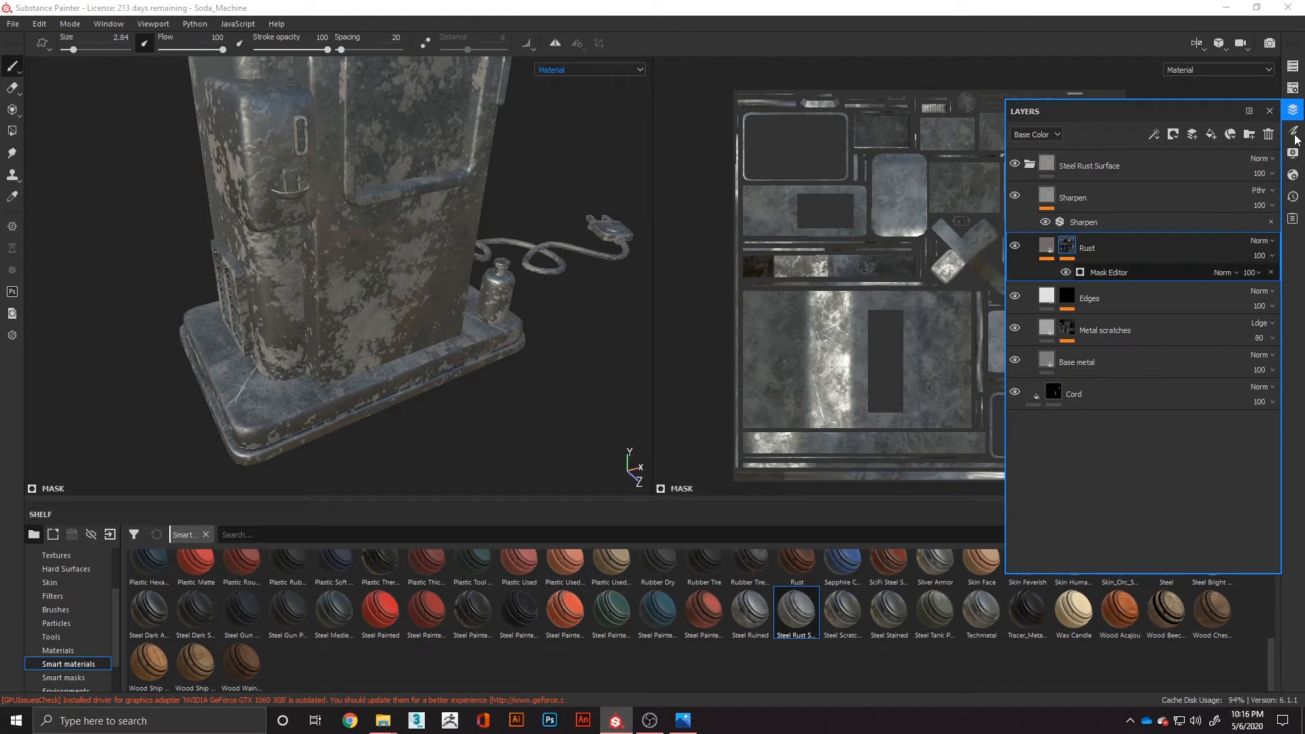
click(1152, 273)
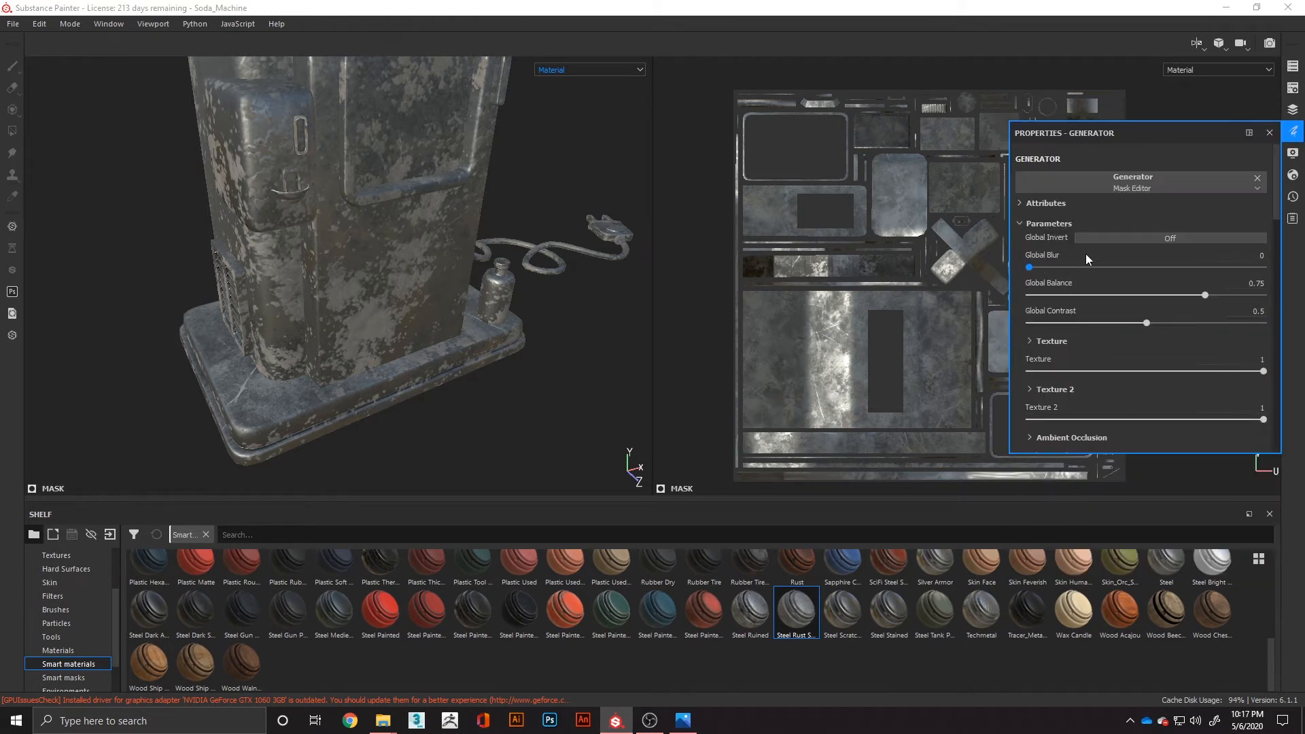
click(1198, 299)
drag(1093, 292, 1067, 322)
drag(1159, 370, 1216, 378)
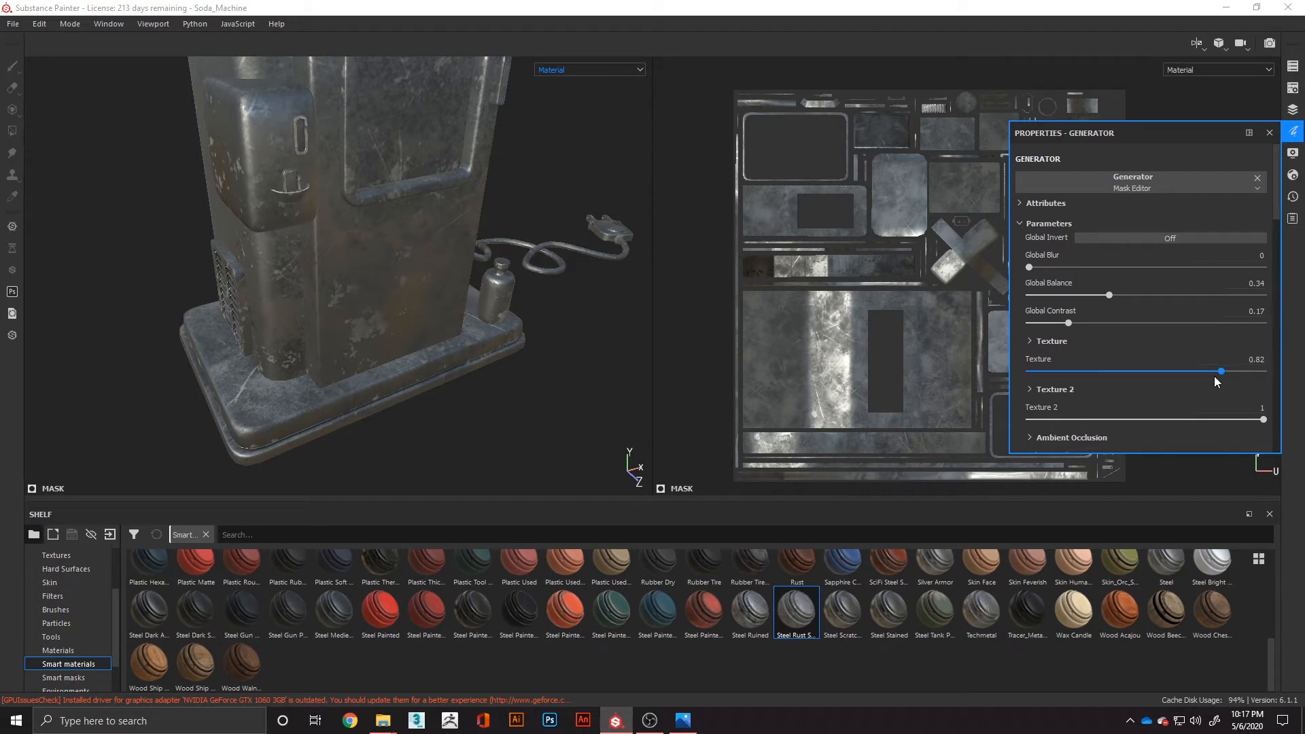
Set the Rust mask's Texture 2 to 0.4, Ambient Occlusion to 0.82 and Curvature to 0.23
drag(1170, 420, 1120, 417)
scroll(1101, 411, down, 1)
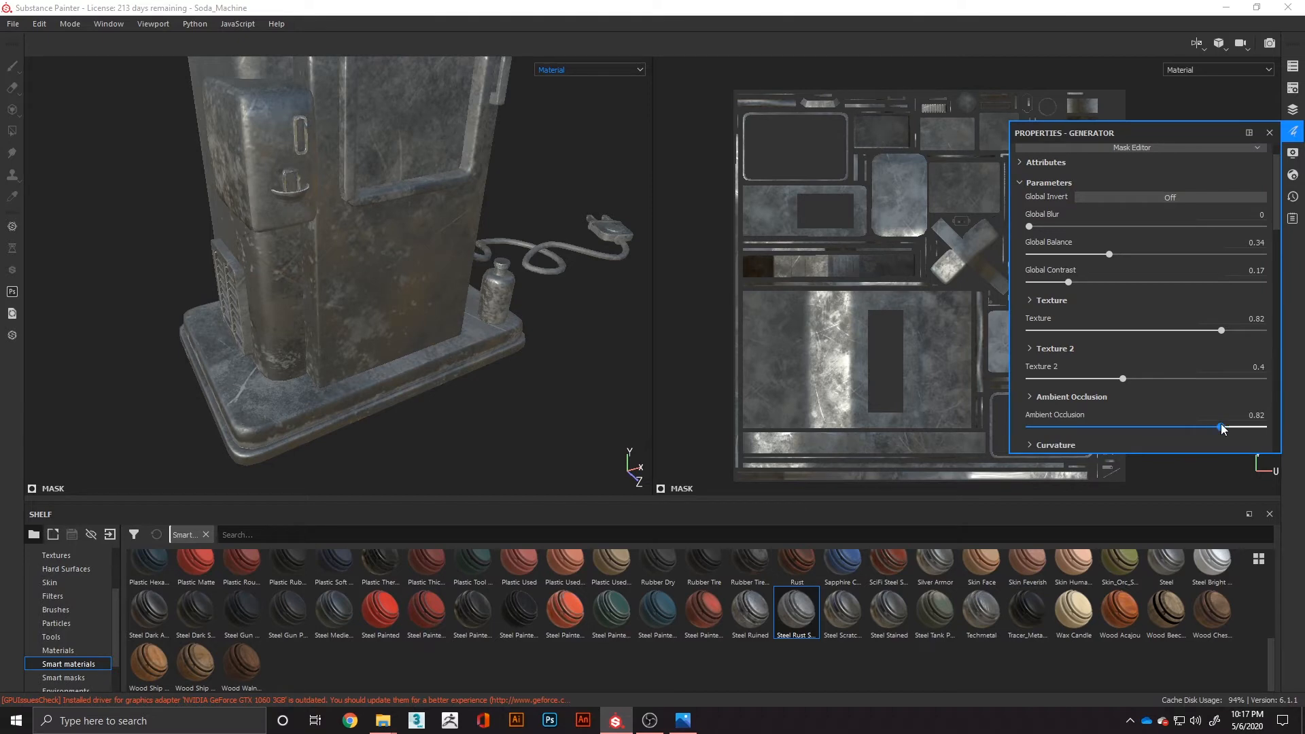
drag(1263, 427, 1221, 427)
scroll(1151, 427, down, 3)
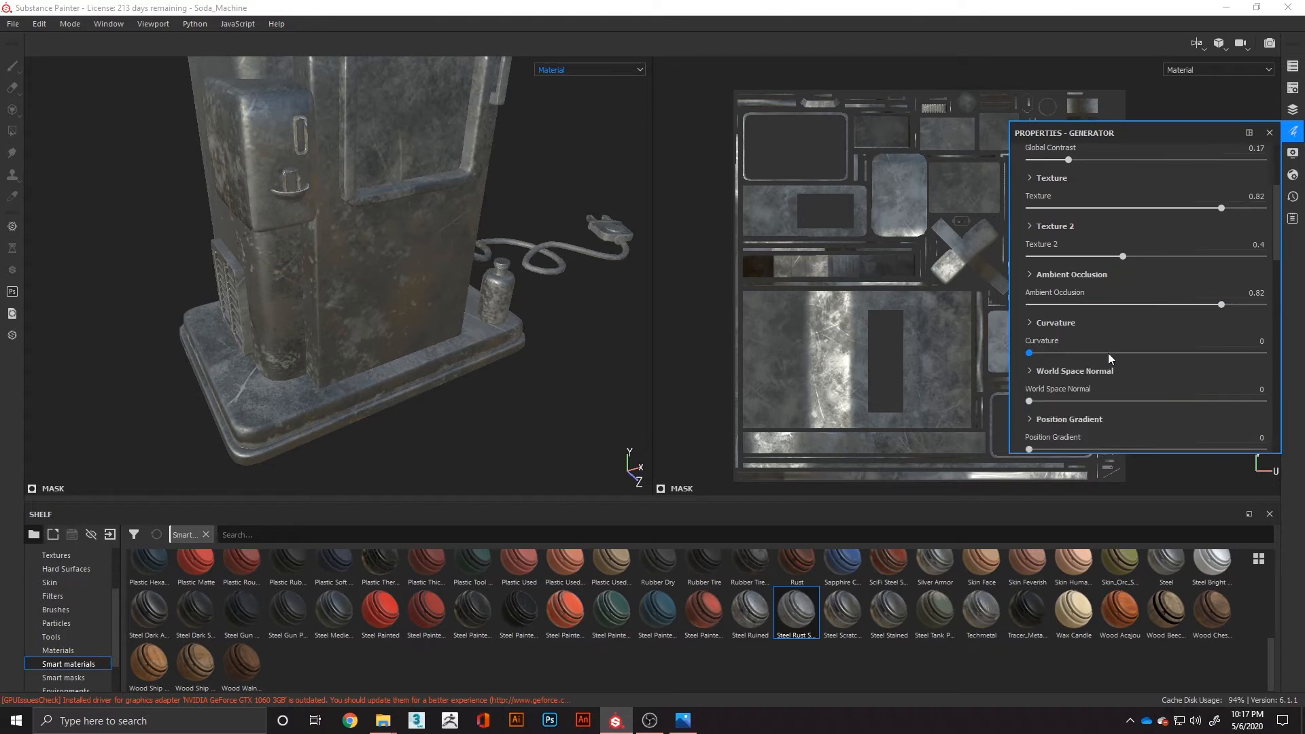
drag(1108, 353, 1084, 353)
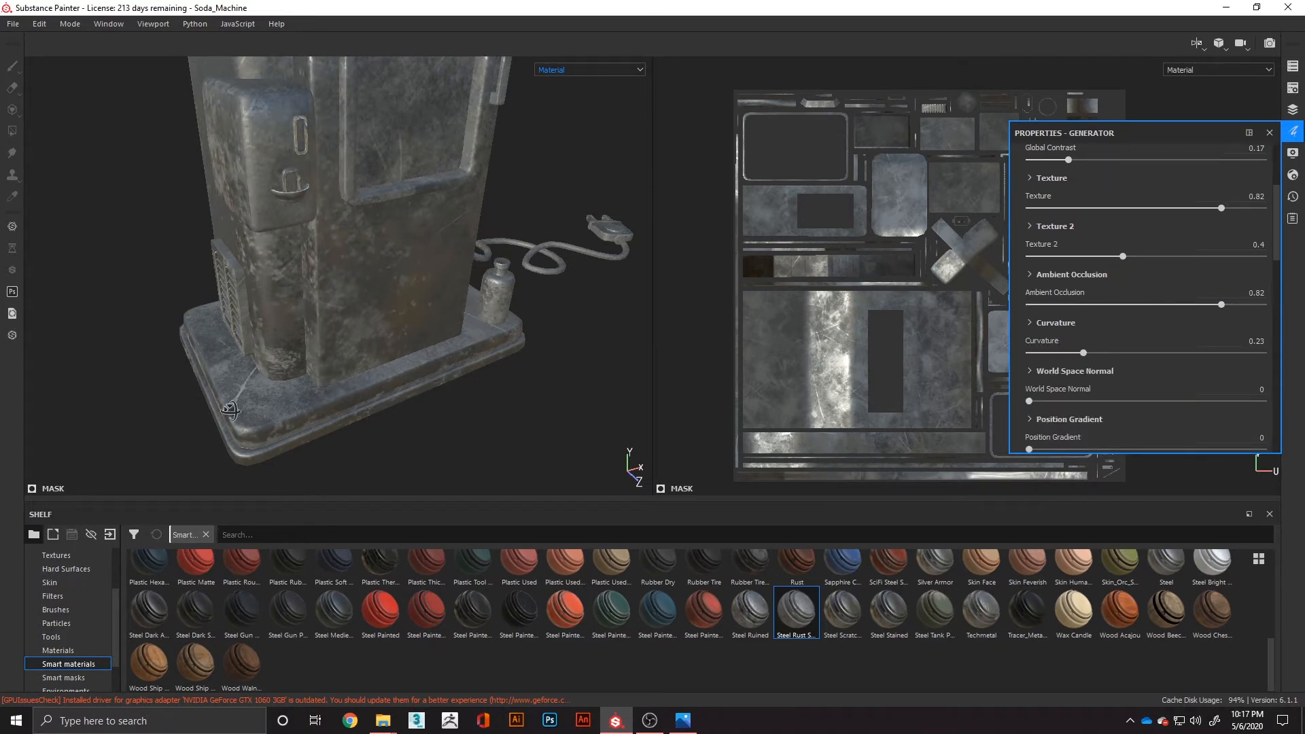
Check the rust around the machine's base, and set the Balance of the Rust mask's Grunge Map 007 texture to 0.53
alt+drag(234, 411, 436, 410)
alt+drag(241, 377, 262, 401)
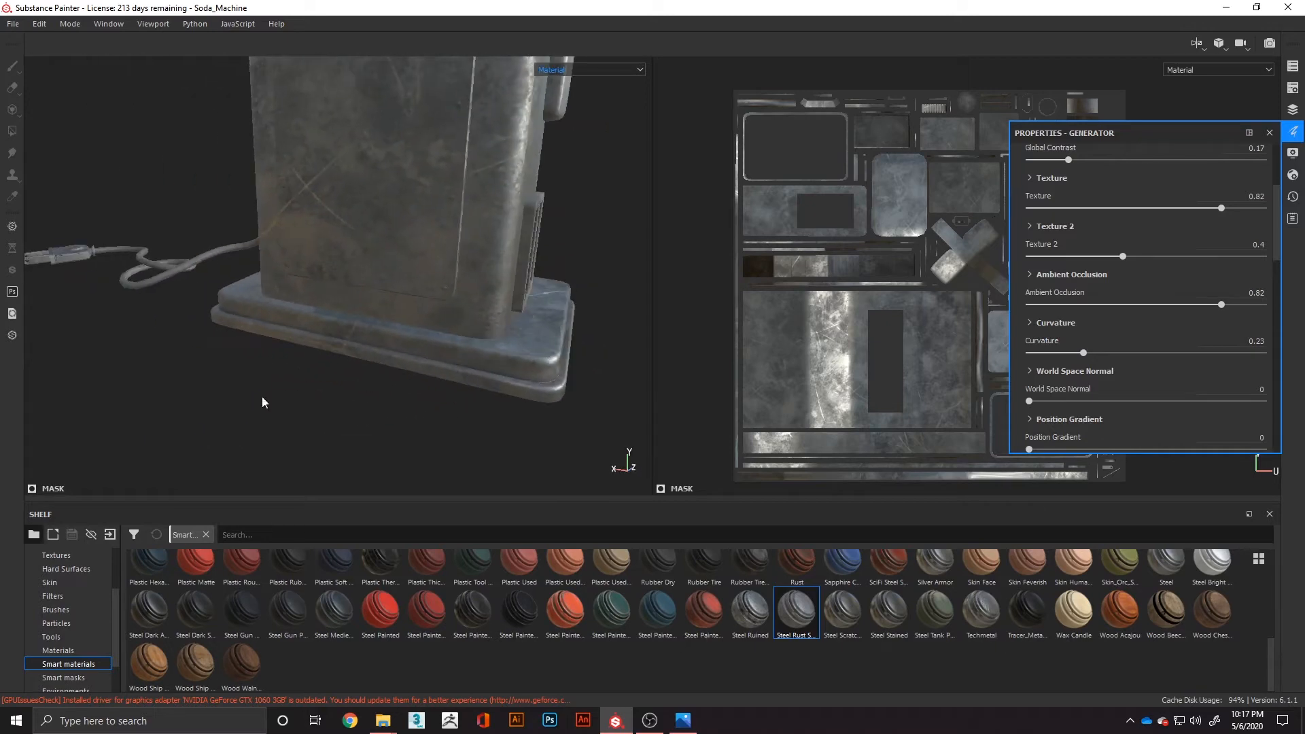
alt+right_drag(263, 402, 300, 419)
alt+drag(300, 420, 399, 248)
alt+drag(277, 367, 262, 402)
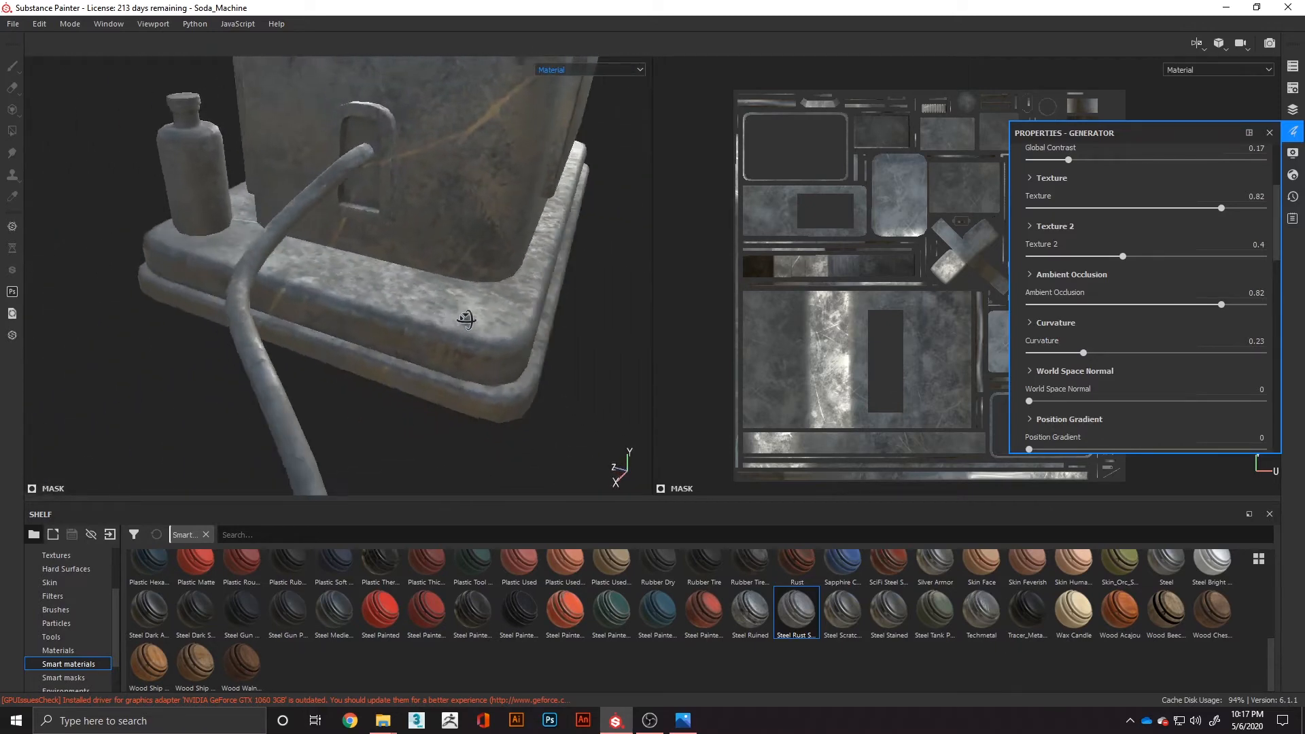
alt+middle_drag(262, 401, 435, 285)
scroll(416, 326, down, 4)
scroll(1075, 406, down, 10)
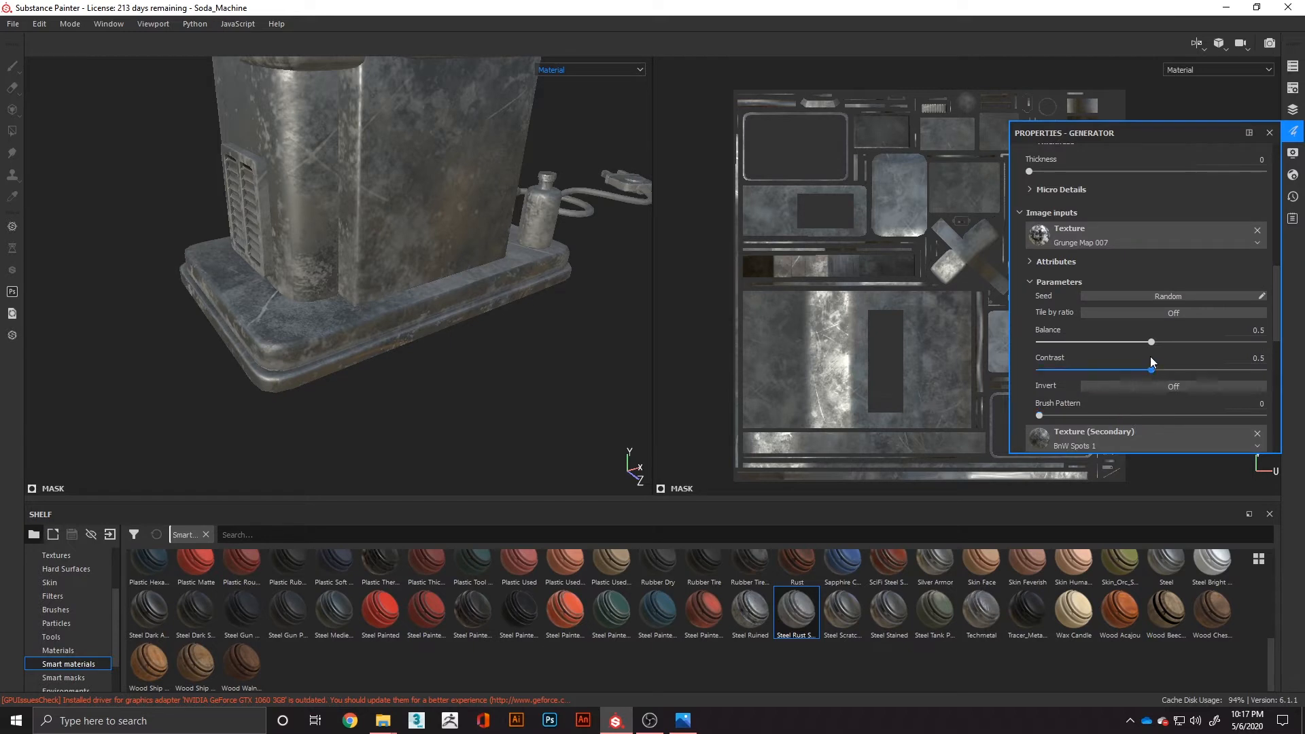
mouse_move(1152, 343)
mouse_down()
mouse_move(1186, 350)
mouse_move(1144, 356)
mouse_move(1158, 349)
mouse_up()
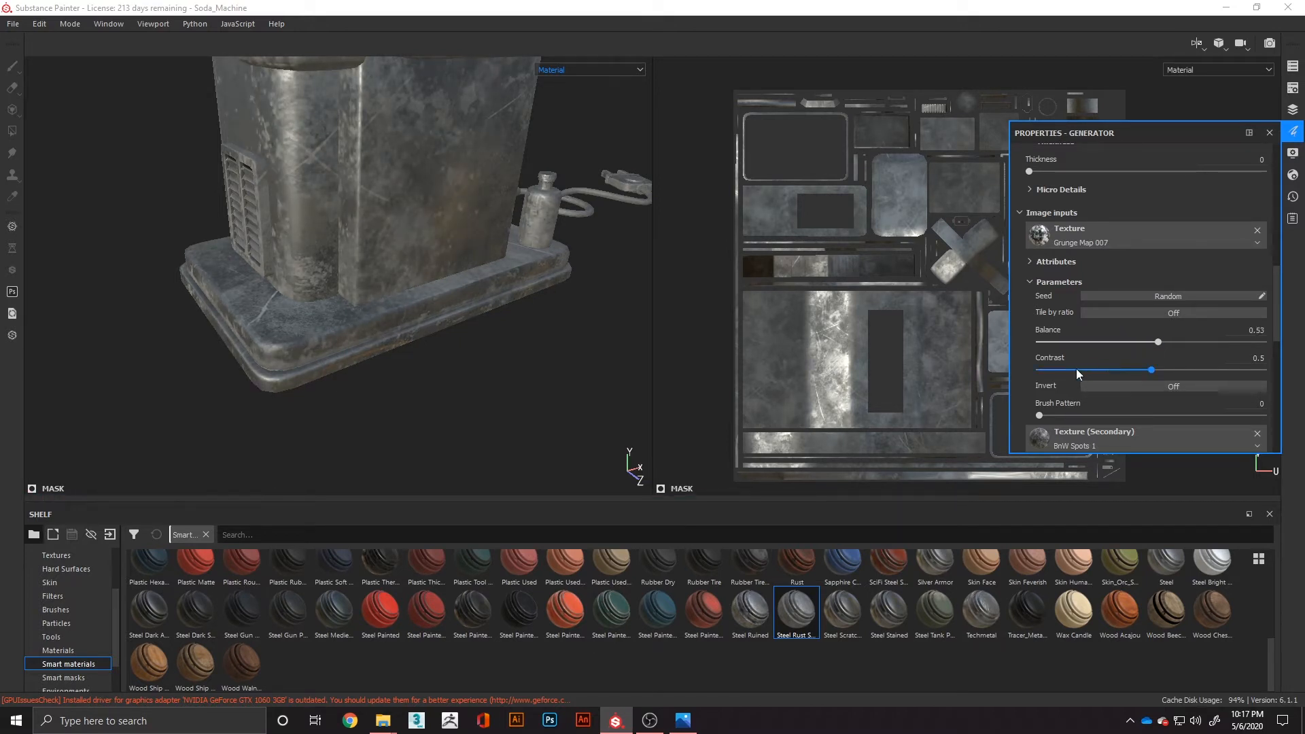
scroll(1144, 268, up, 10)
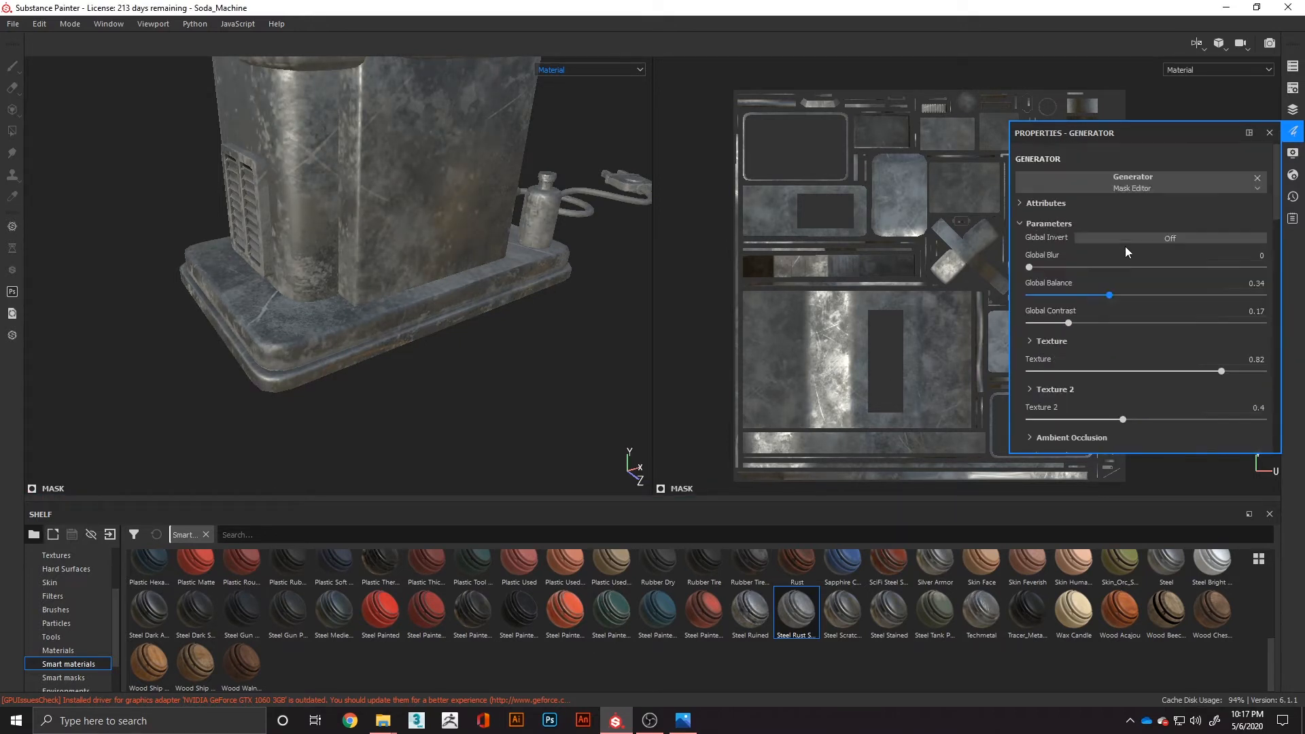
Select the Rust layer's fill and bring up its projection scale manipulator with the whole machine in view
click(1293, 109)
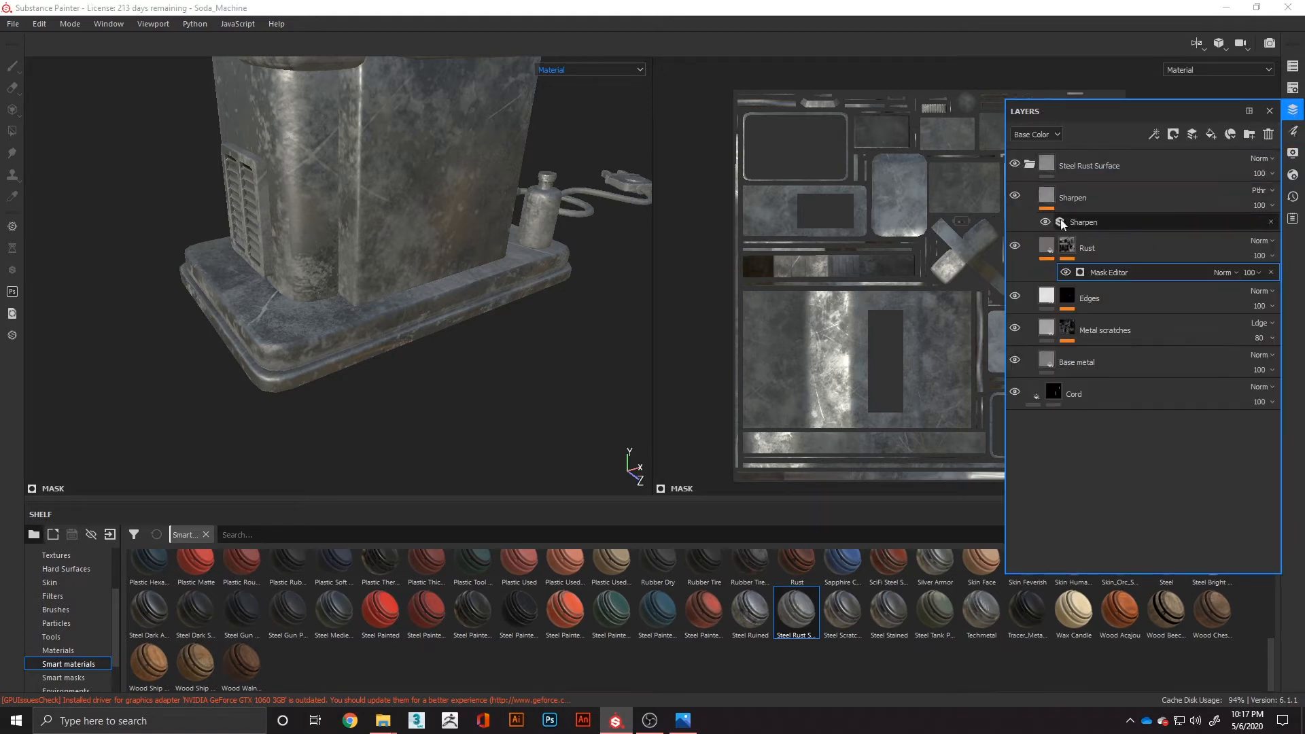
click(1067, 246)
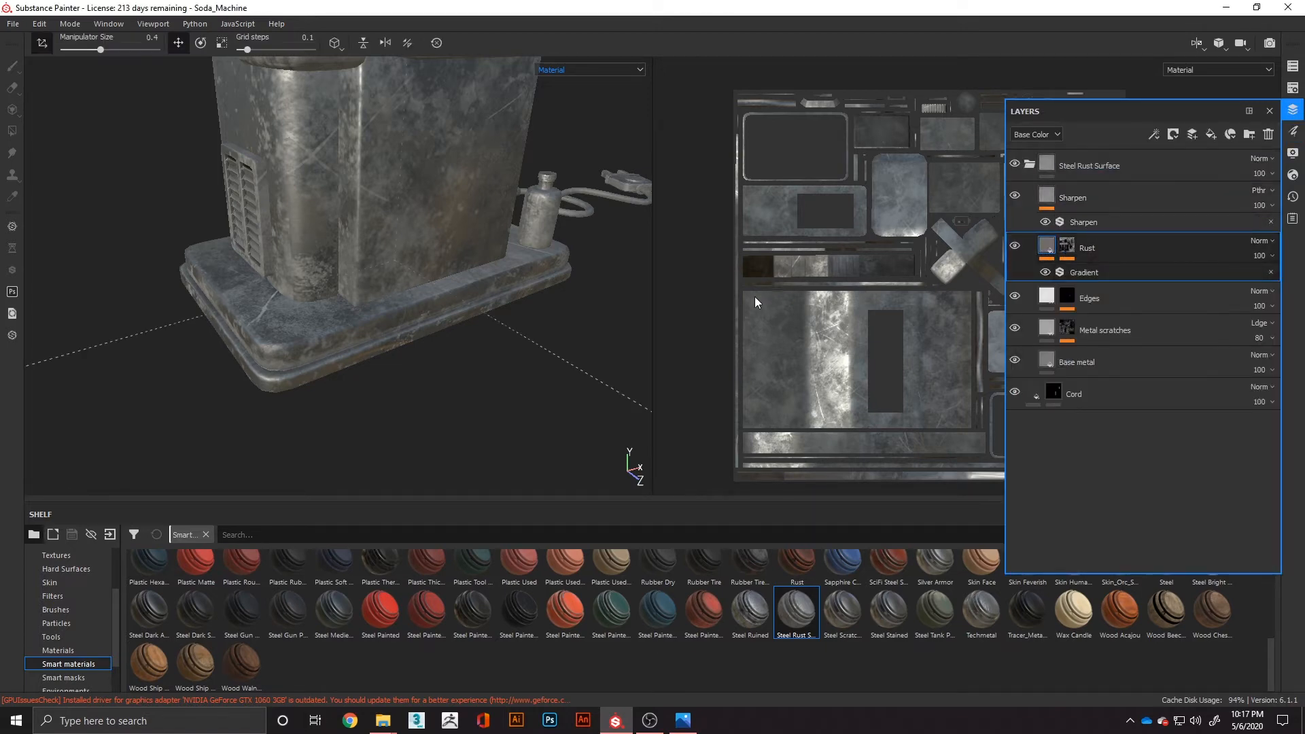
key(r)
scroll(400, 222, up, 5)
scroll(406, 228, down, 9)
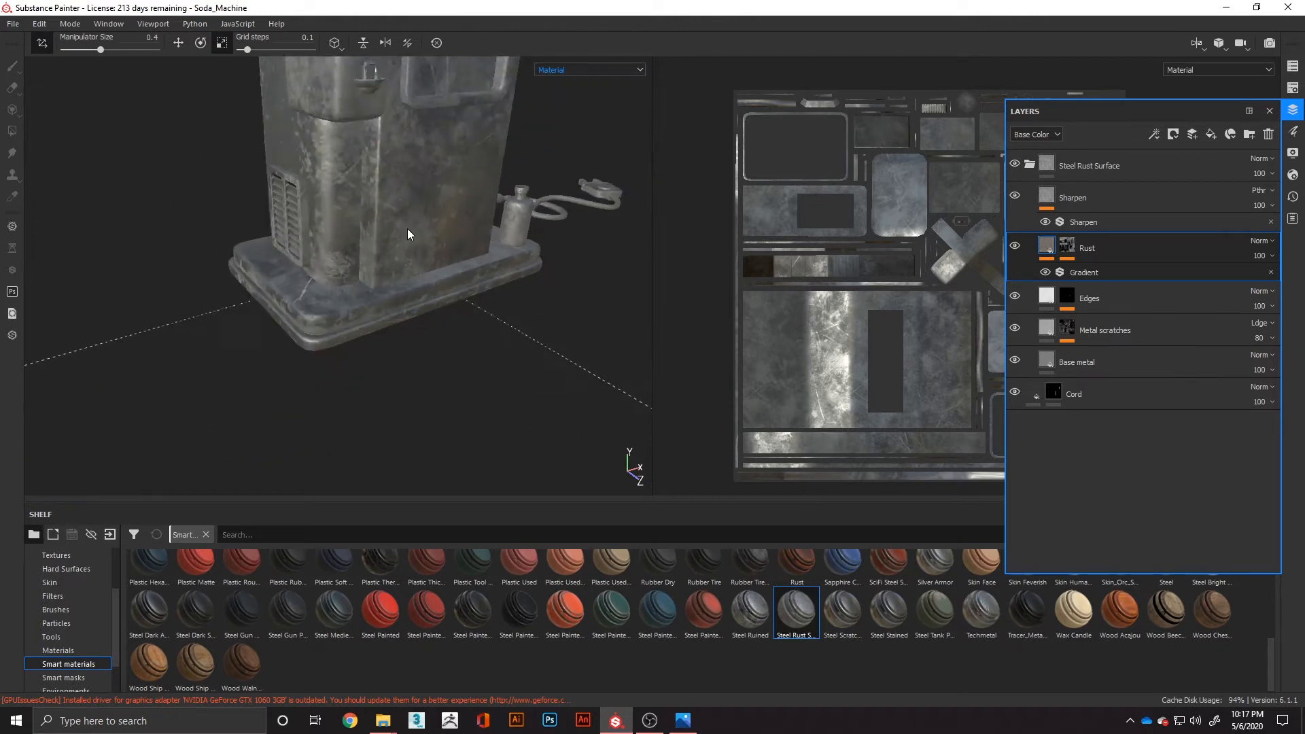
scroll(409, 226, down, 8)
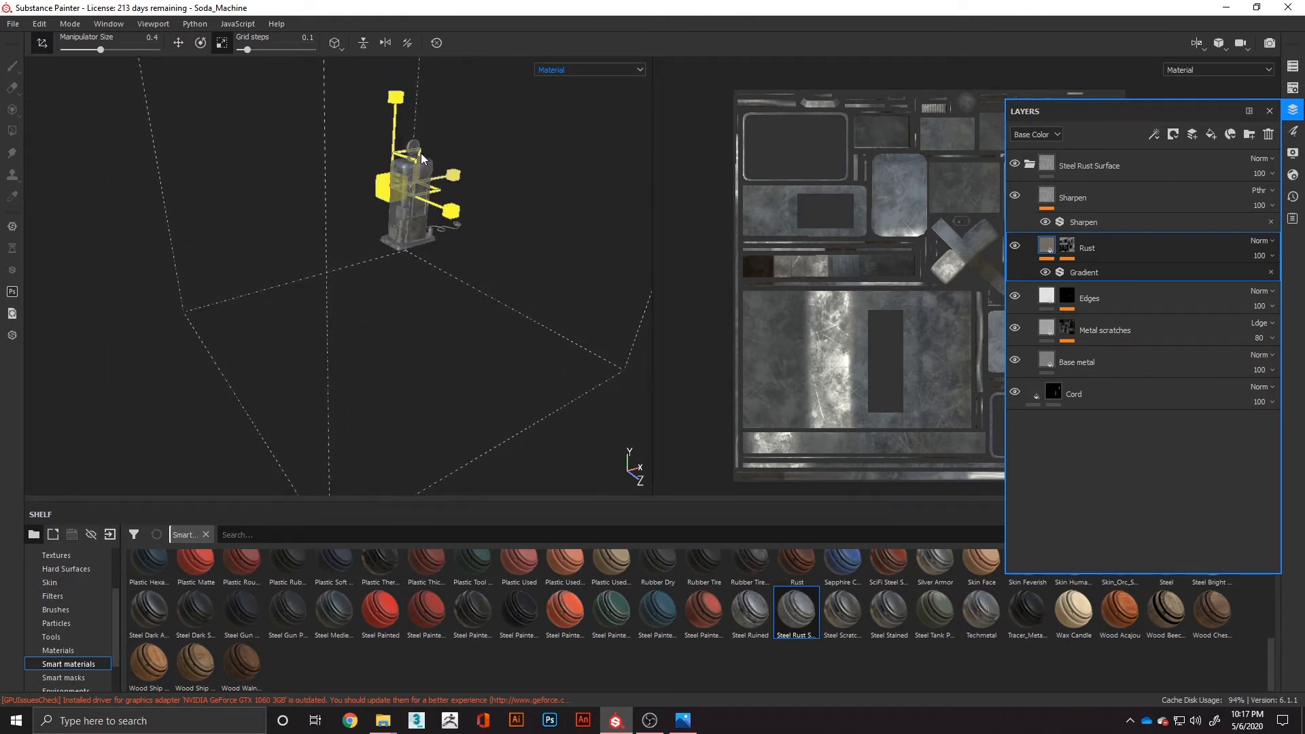
Toggle the Edges and Metal scratches layers off and on to compare their effect on the machine
click(1030, 299)
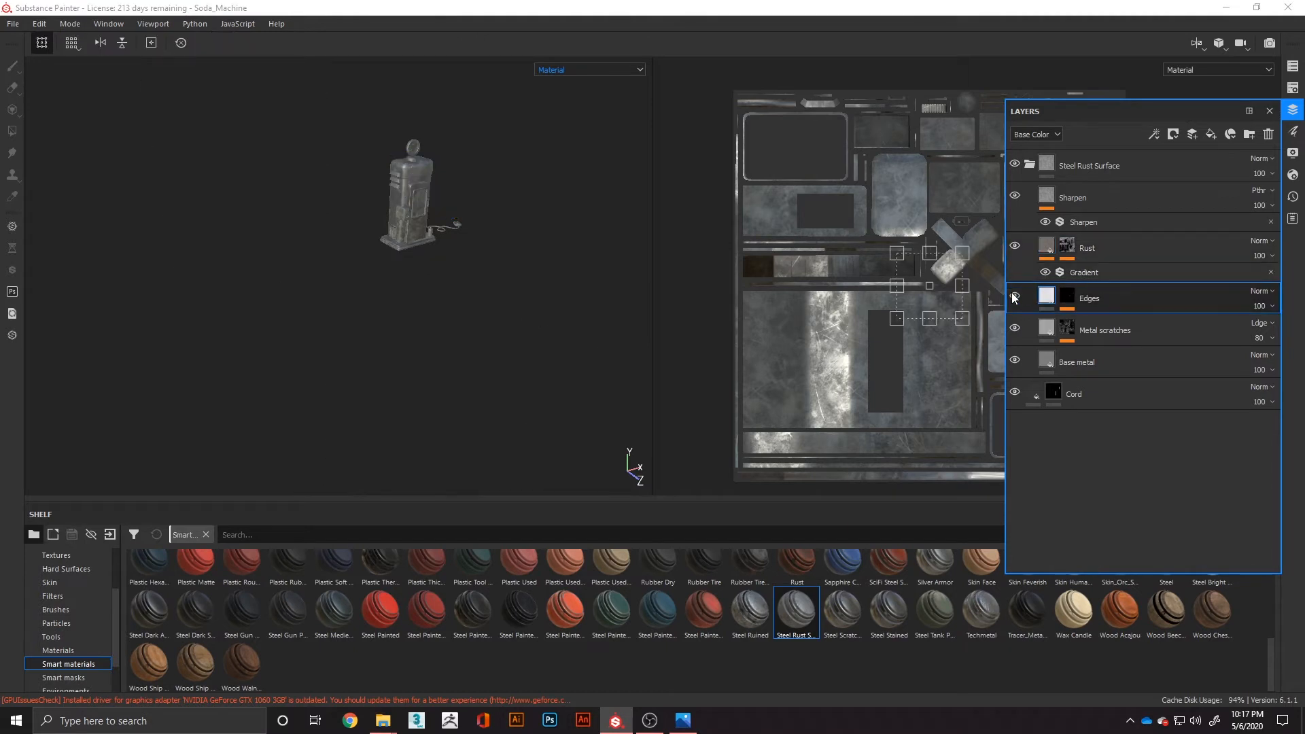
scroll(382, 198, up, 6)
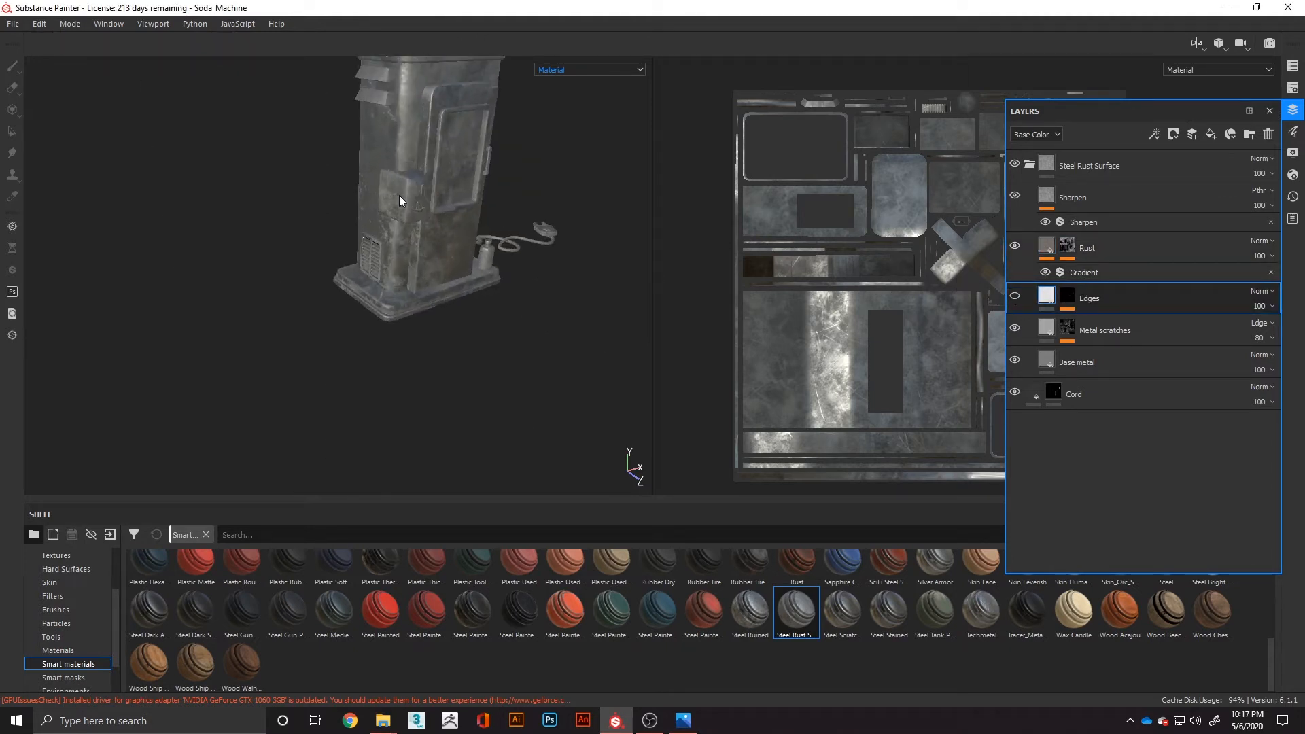
scroll(432, 209, up, 2)
scroll(431, 297, down, 3)
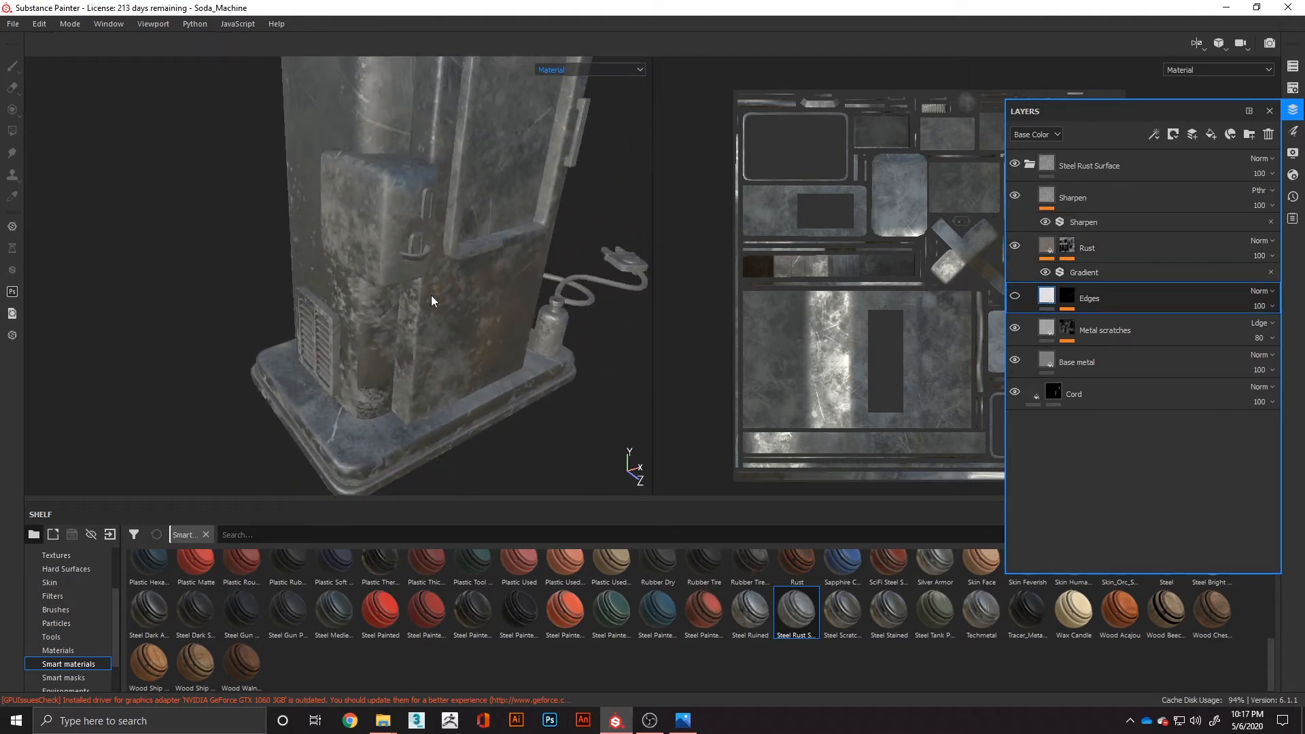
click(1016, 297)
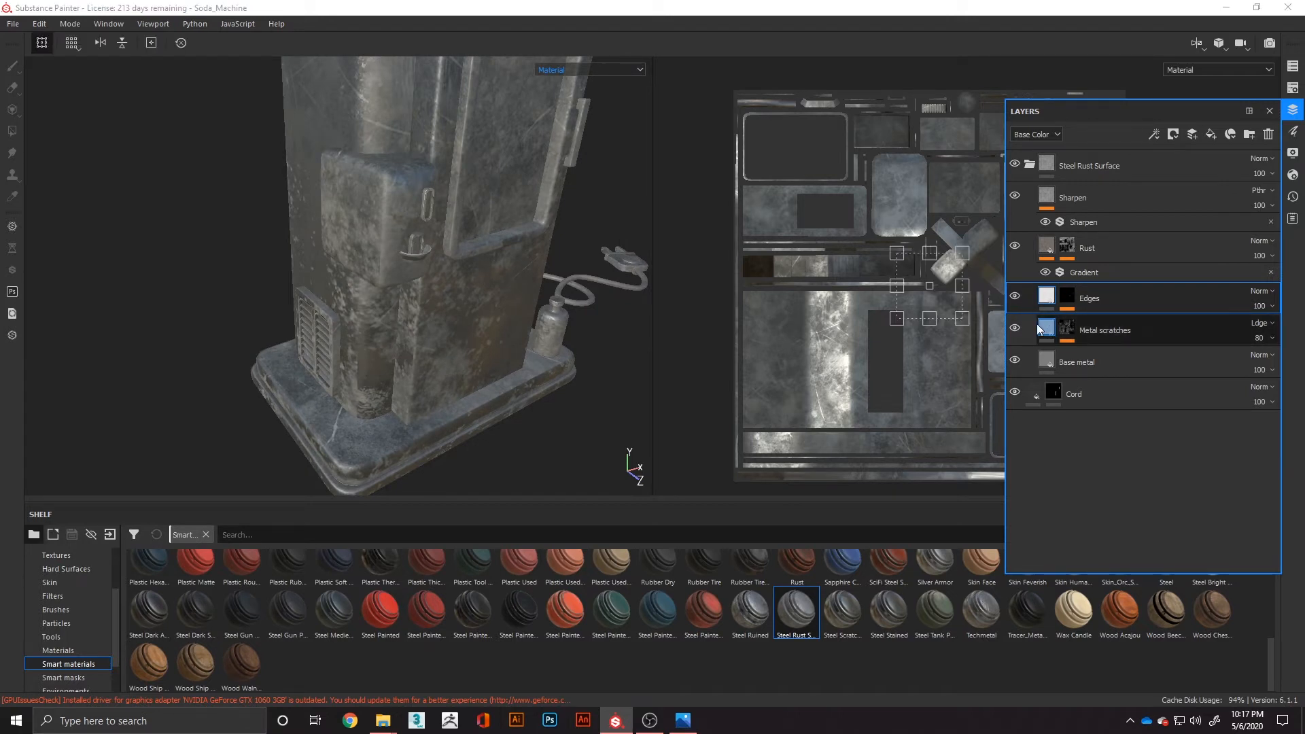
click(1015, 328)
click(1016, 328)
On the Metal scratches mask's grunge_scratches_dusty fill, set Balance to 0.34, Contrast to 0.13 and Scratches Intensity to 0.3
click(1067, 329)
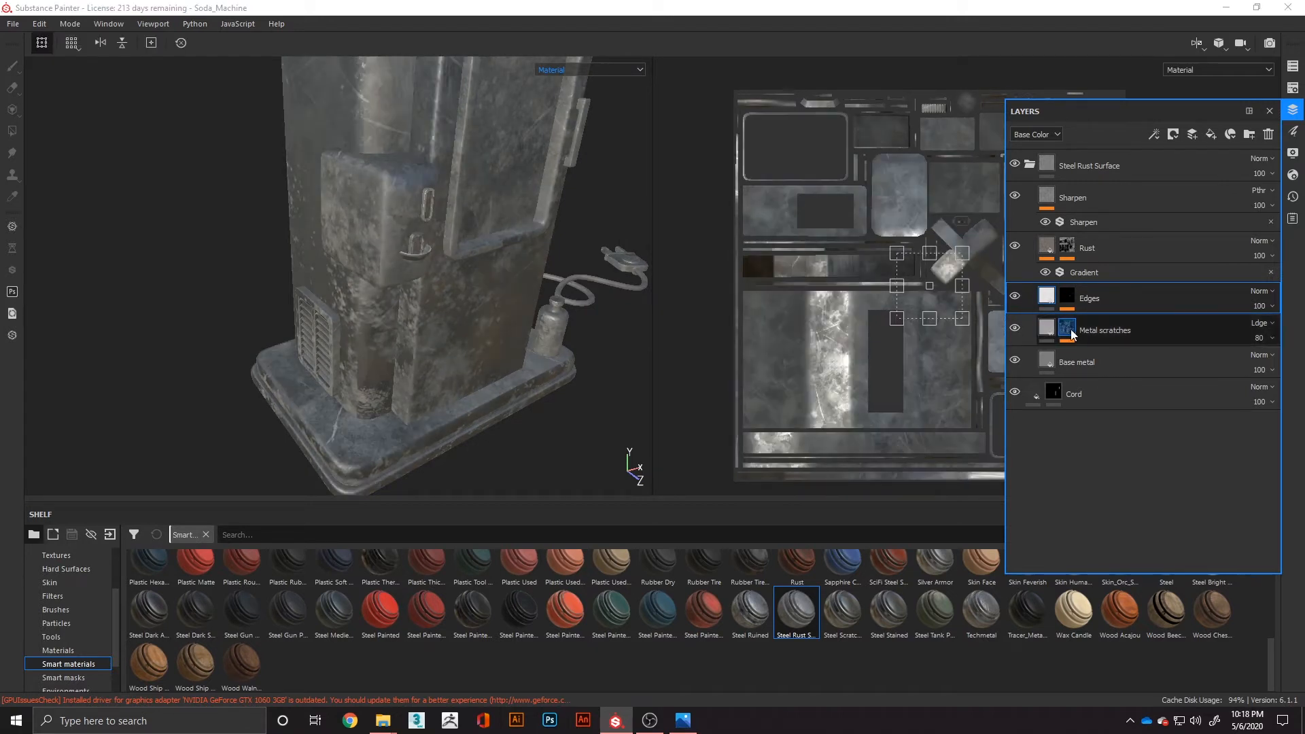
click(1067, 330)
click(1117, 354)
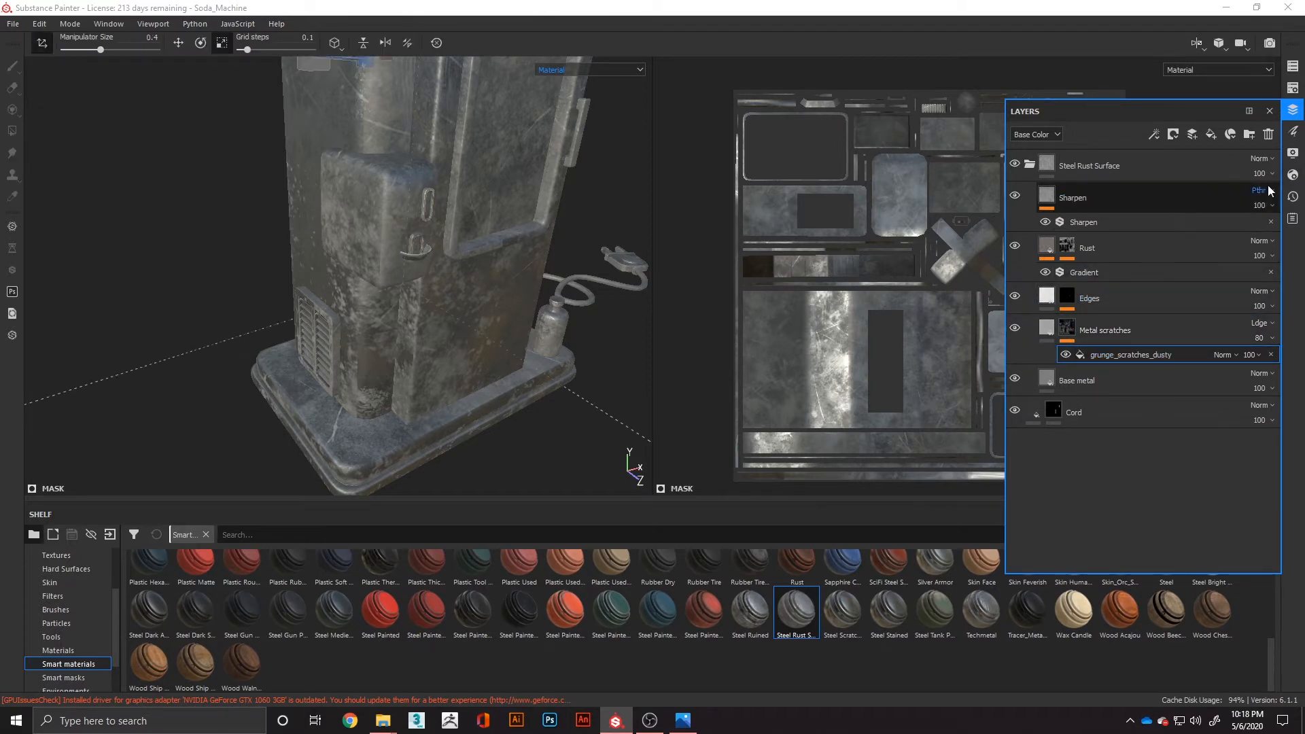
click(1094, 329)
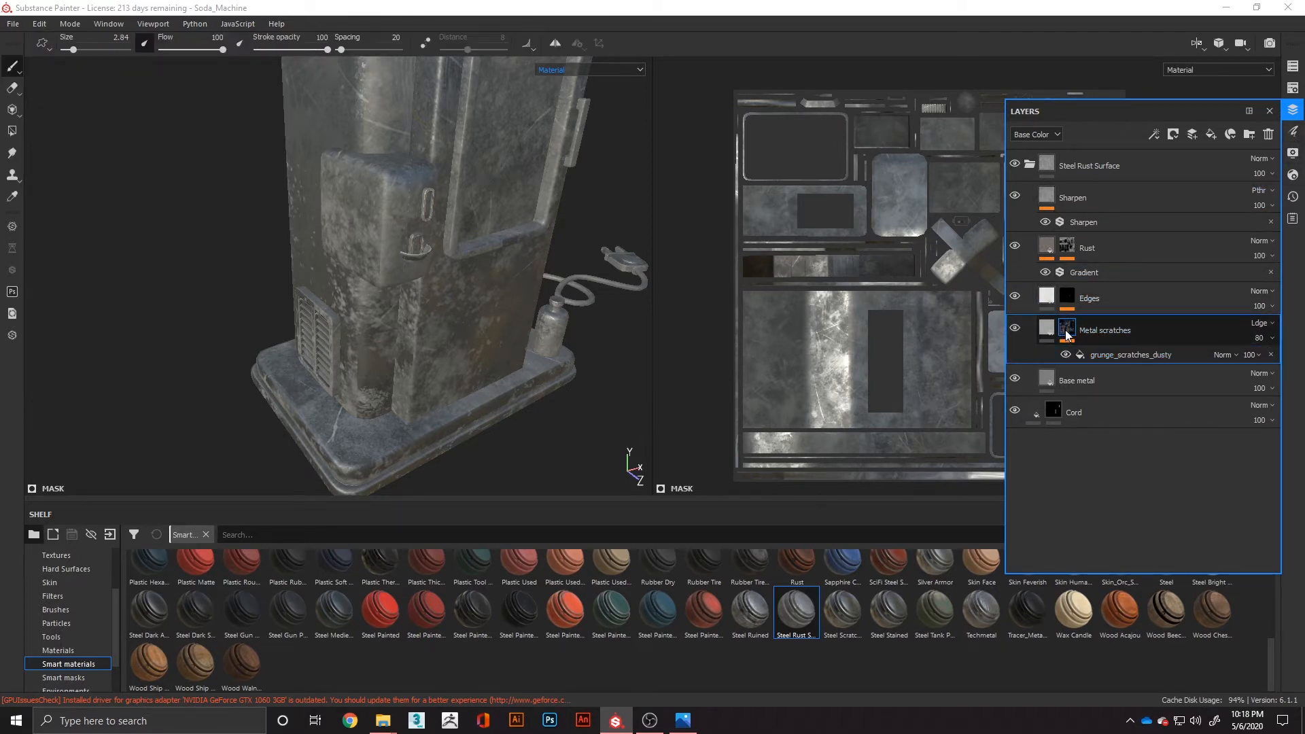
click(1096, 354)
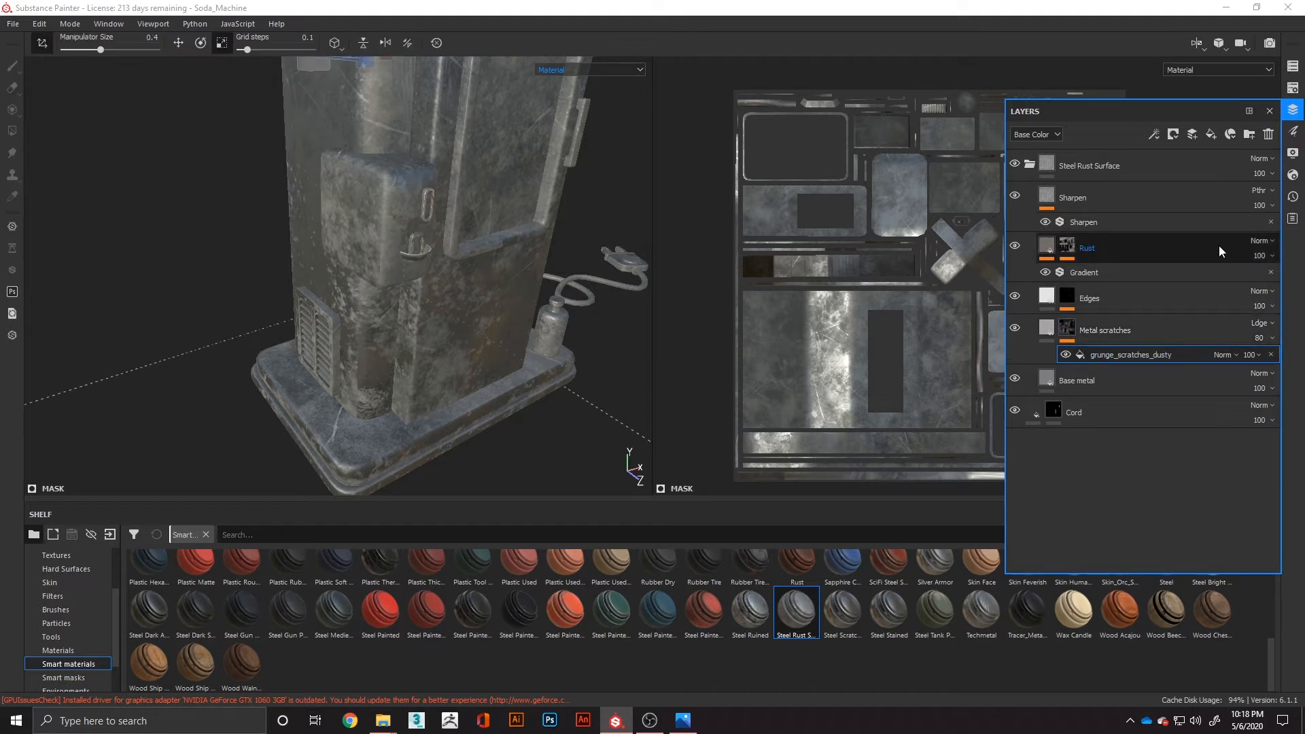
click(1293, 132)
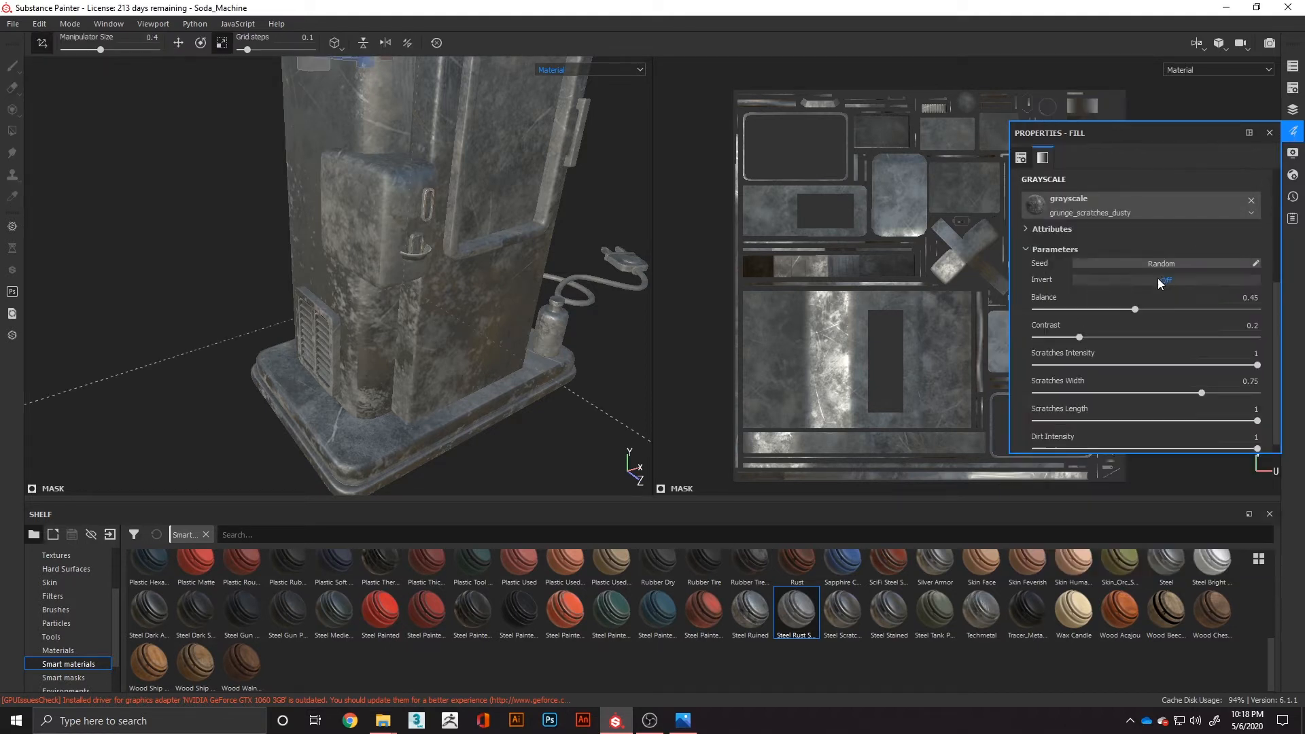
drag(1127, 314, 1065, 340)
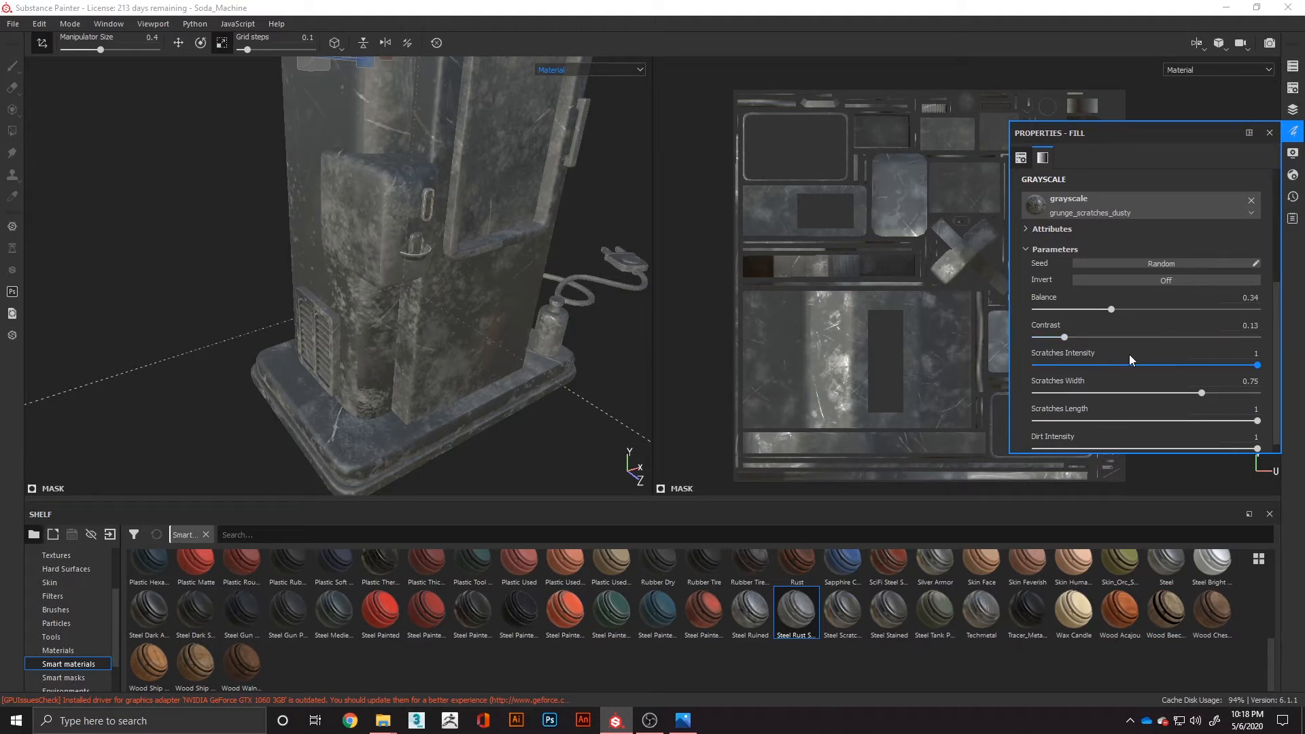
drag(1255, 369, 1100, 376)
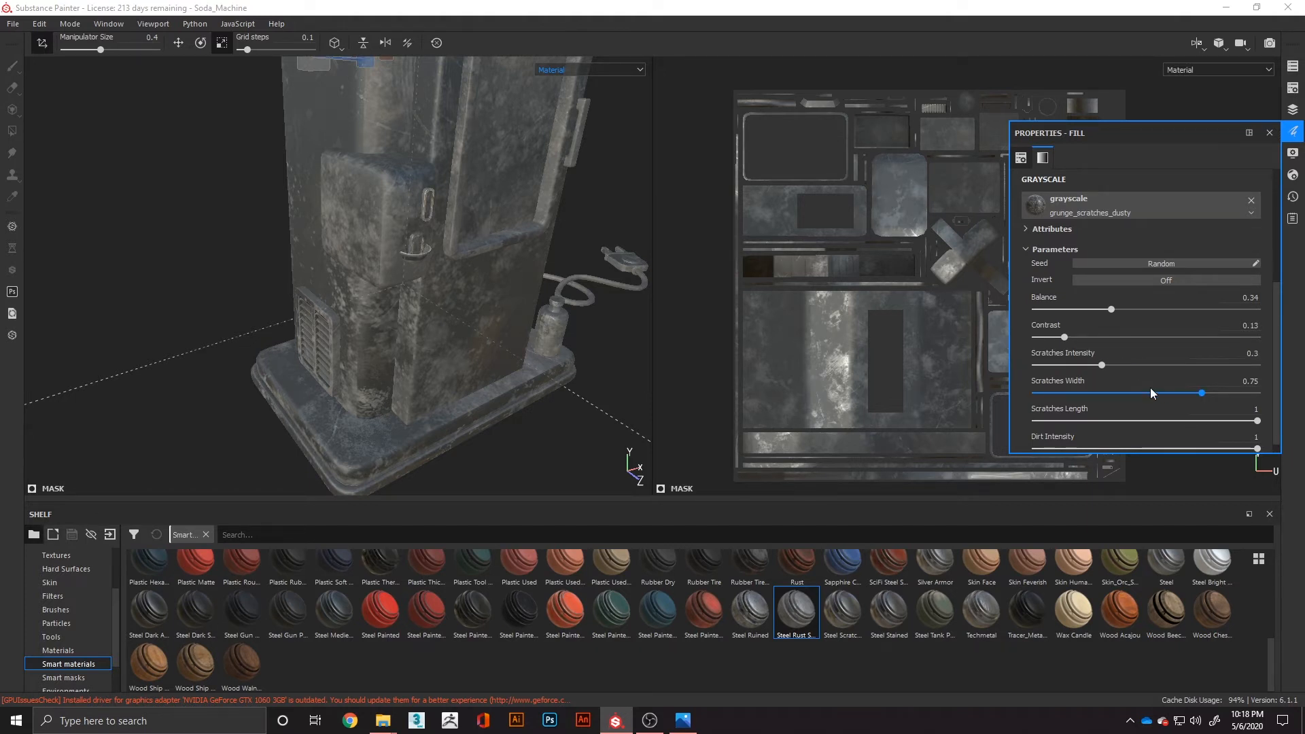
Set the scratch texture's Scratches Width to 0.46, Scratches Length to 0.66 and Dirt Intensity to 0.82
drag(1201, 393, 1138, 395)
click(1257, 422)
drag(1258, 425, 1182, 426)
scroll(1259, 451, down, 1)
click(1258, 437)
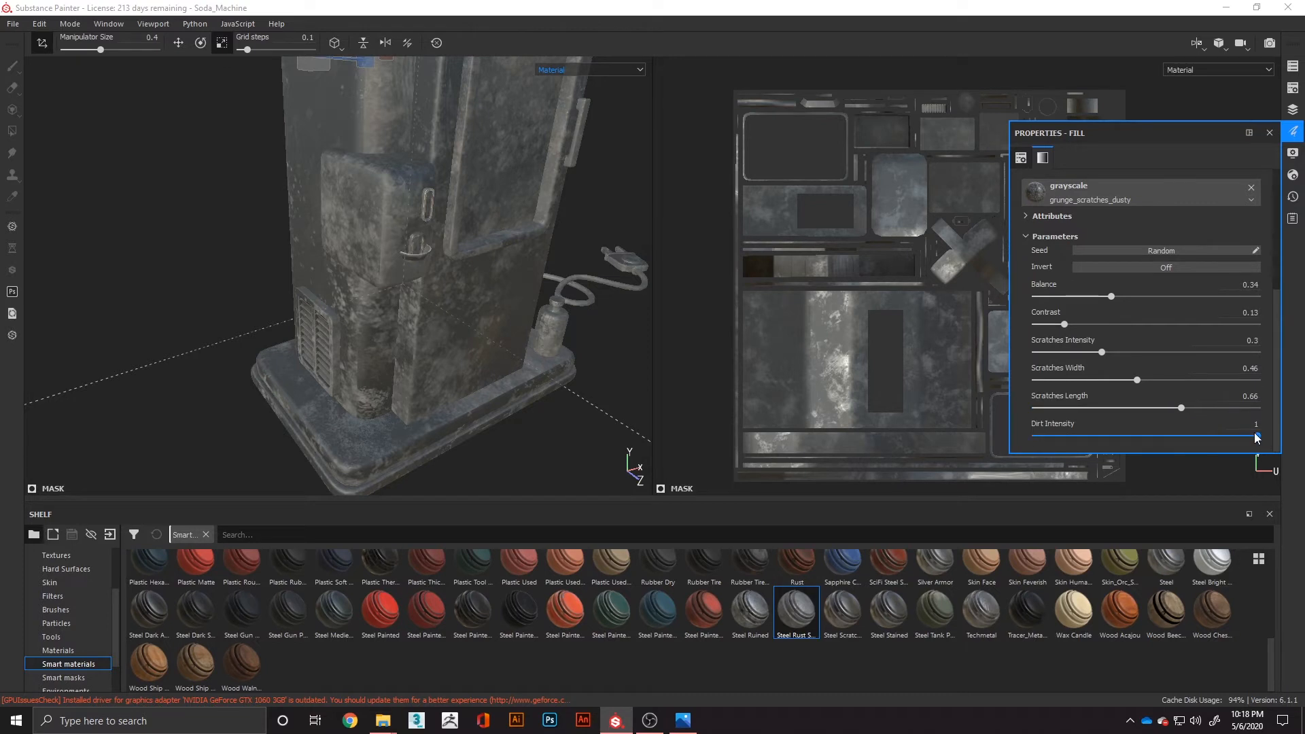
drag(1258, 437, 1219, 435)
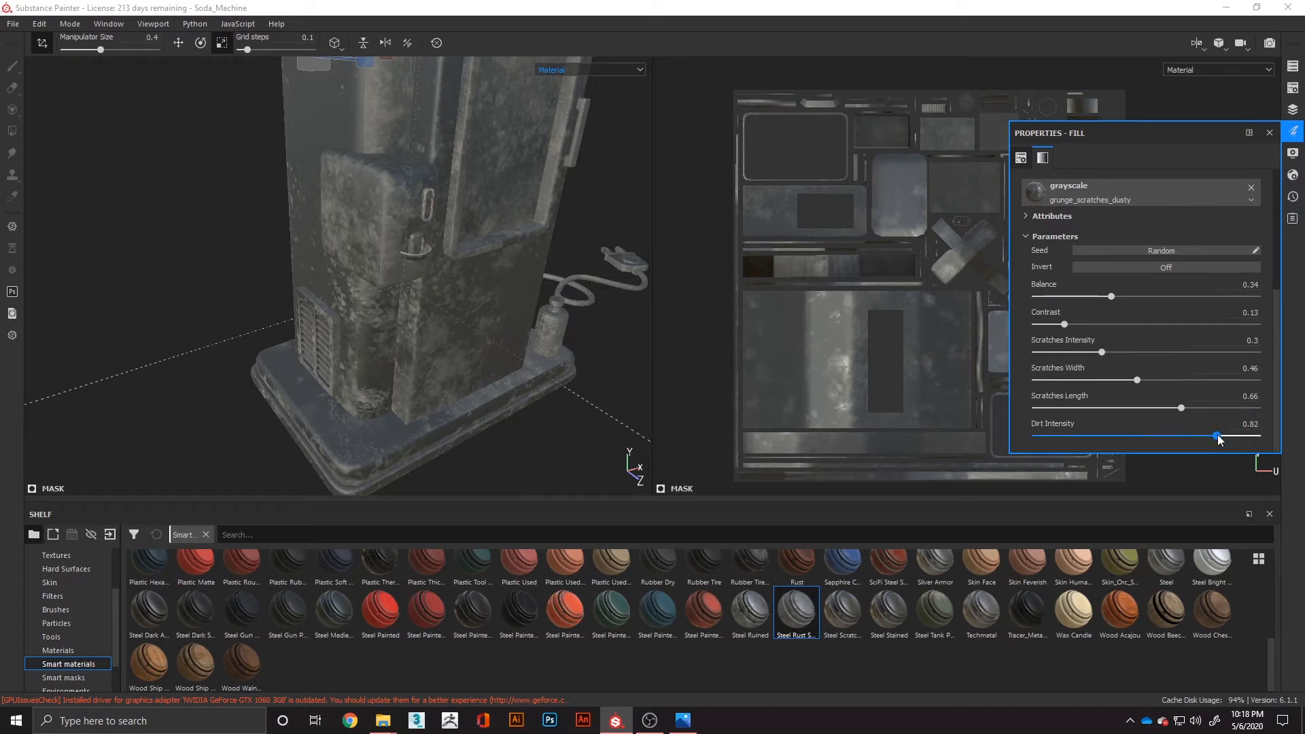
click(1269, 133)
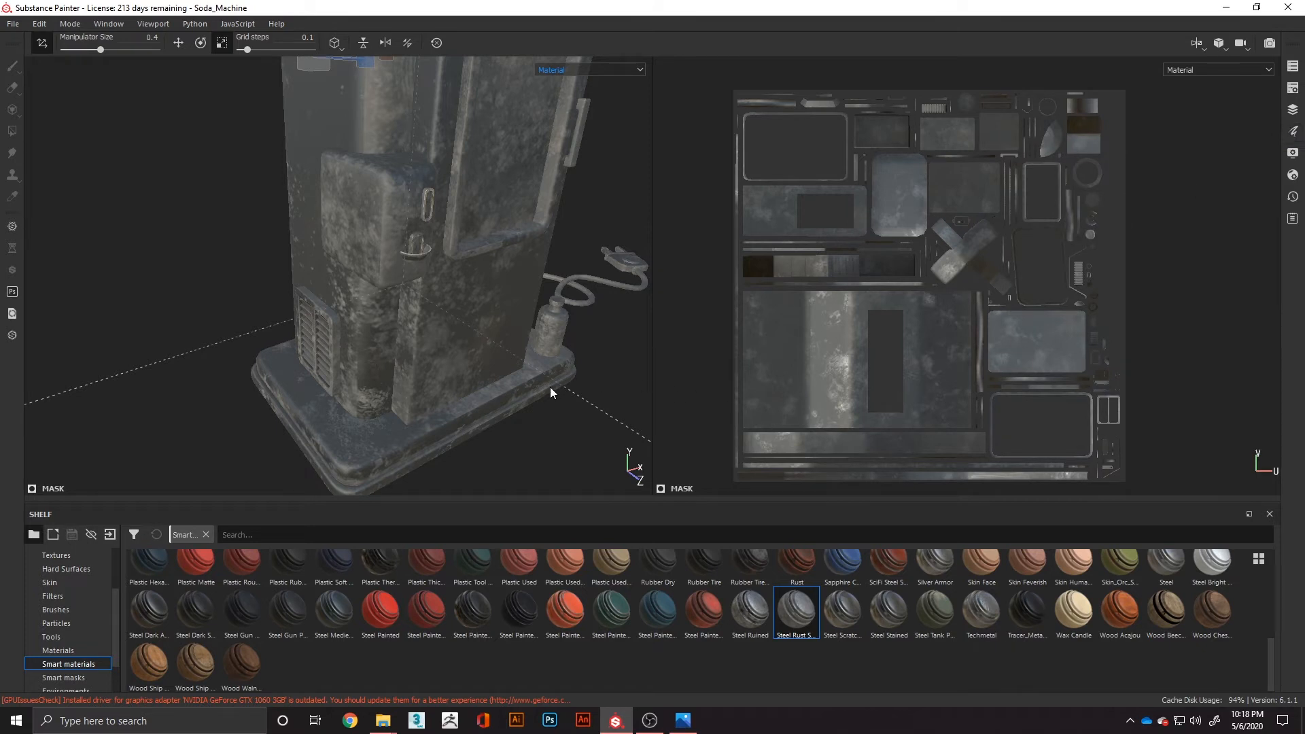
Slightly move and rescale the grunge_scratches_dusty fill's projection on the machine's upper body, and switch its manipulator to rotation
alt+drag(463, 435, 447, 393)
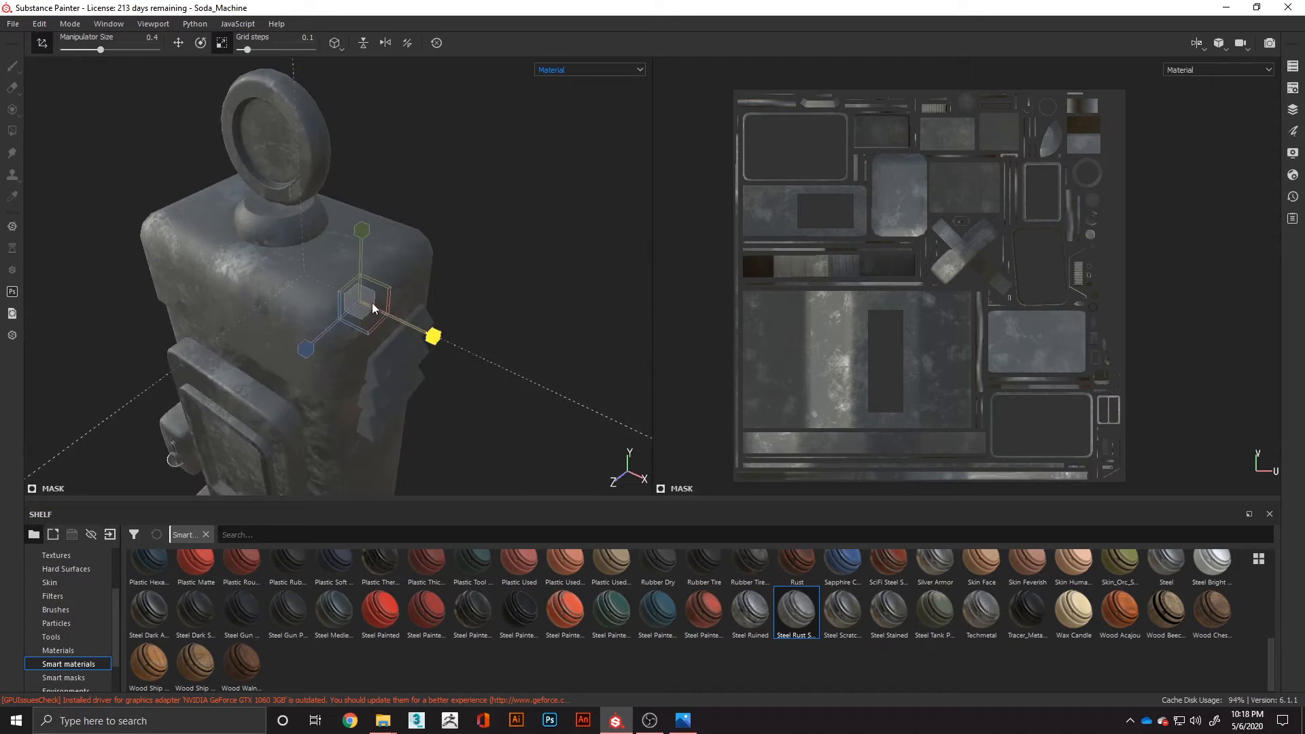
drag(413, 273, 278, 387)
click(1293, 109)
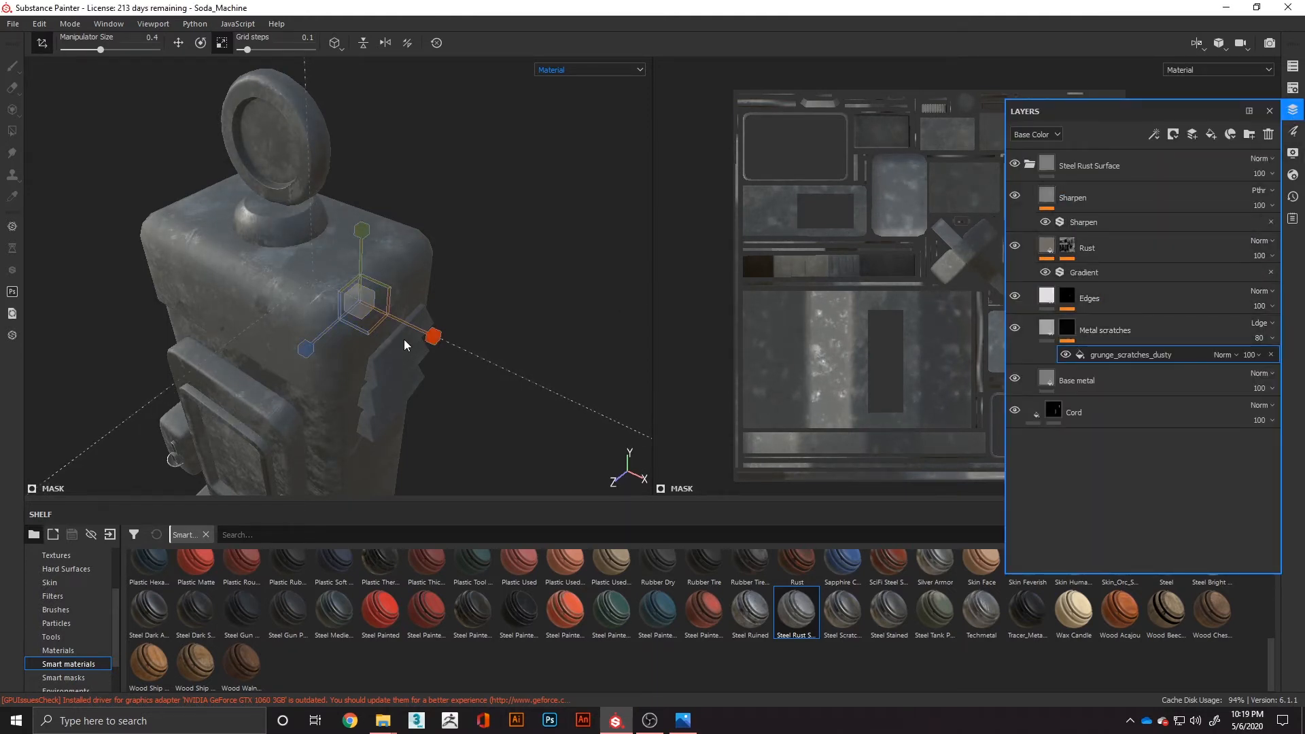
key(w)
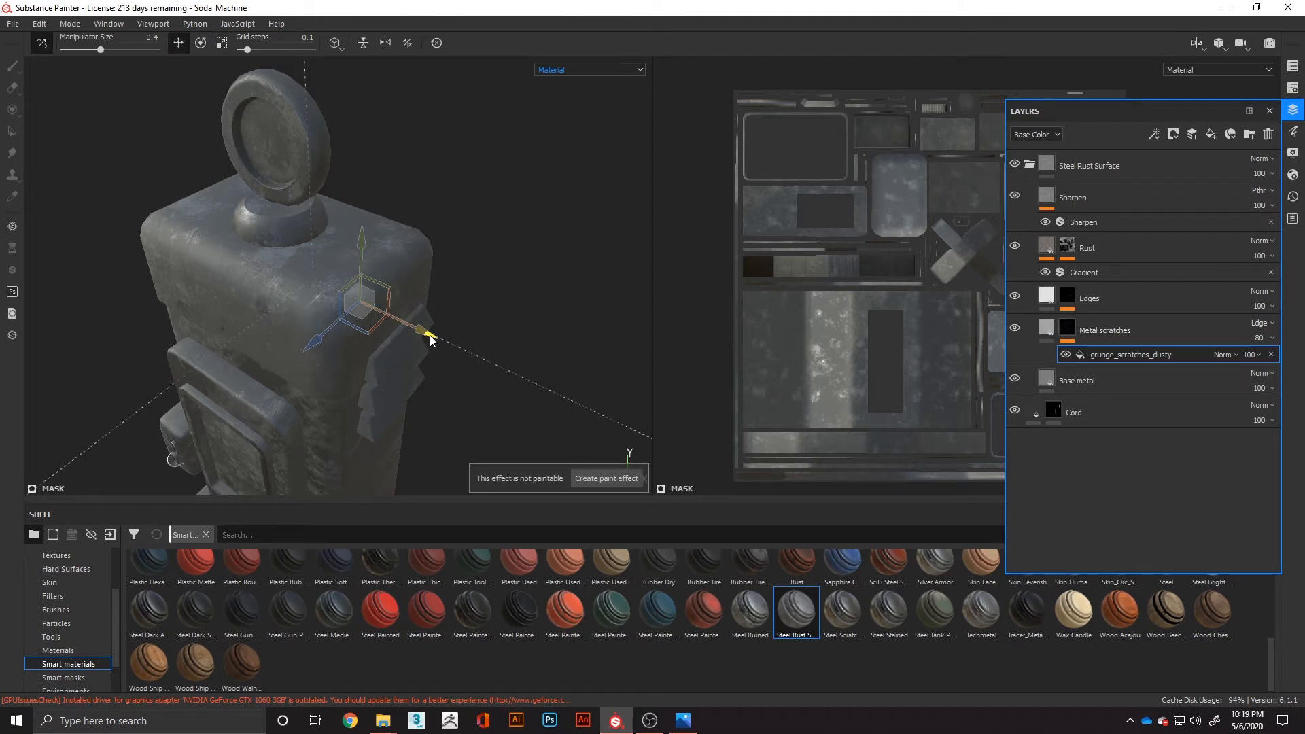
mouse_move(430, 340)
mouse_down()
mouse_move(494, 357)
mouse_move(429, 334)
mouse_up()
key(r)
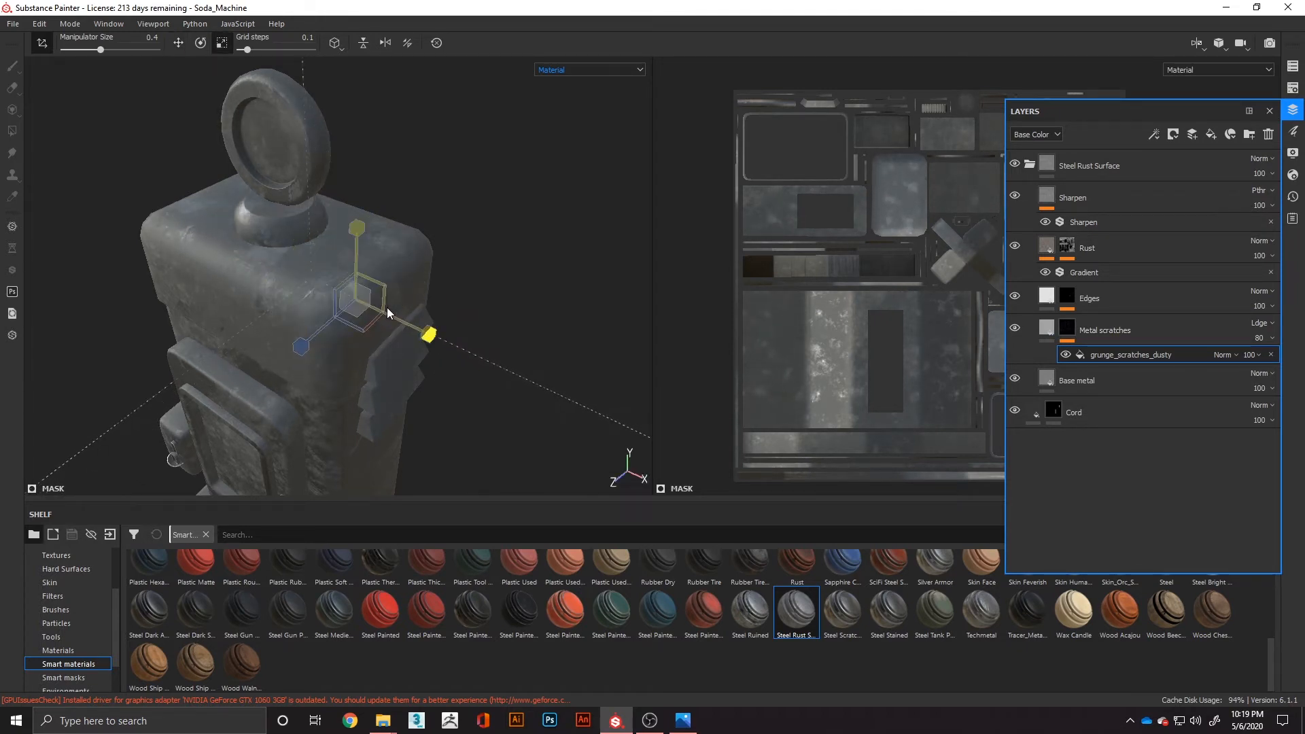
mouse_move(361, 300)
mouse_down()
mouse_move(427, 212)
mouse_move(353, 300)
mouse_up()
key(e)
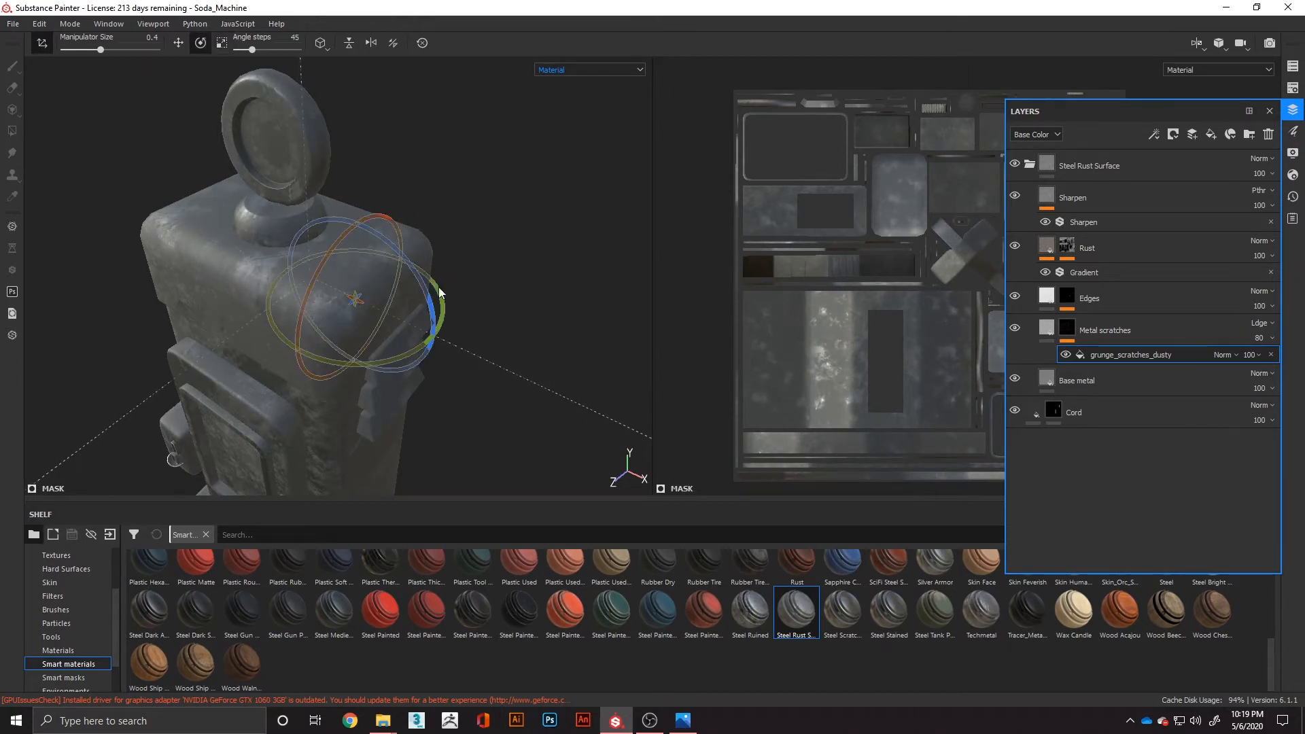
Set the Base metal layer's base color to a lighter neutral grey, RGB 0.361, after trying bright red
click(1045, 237)
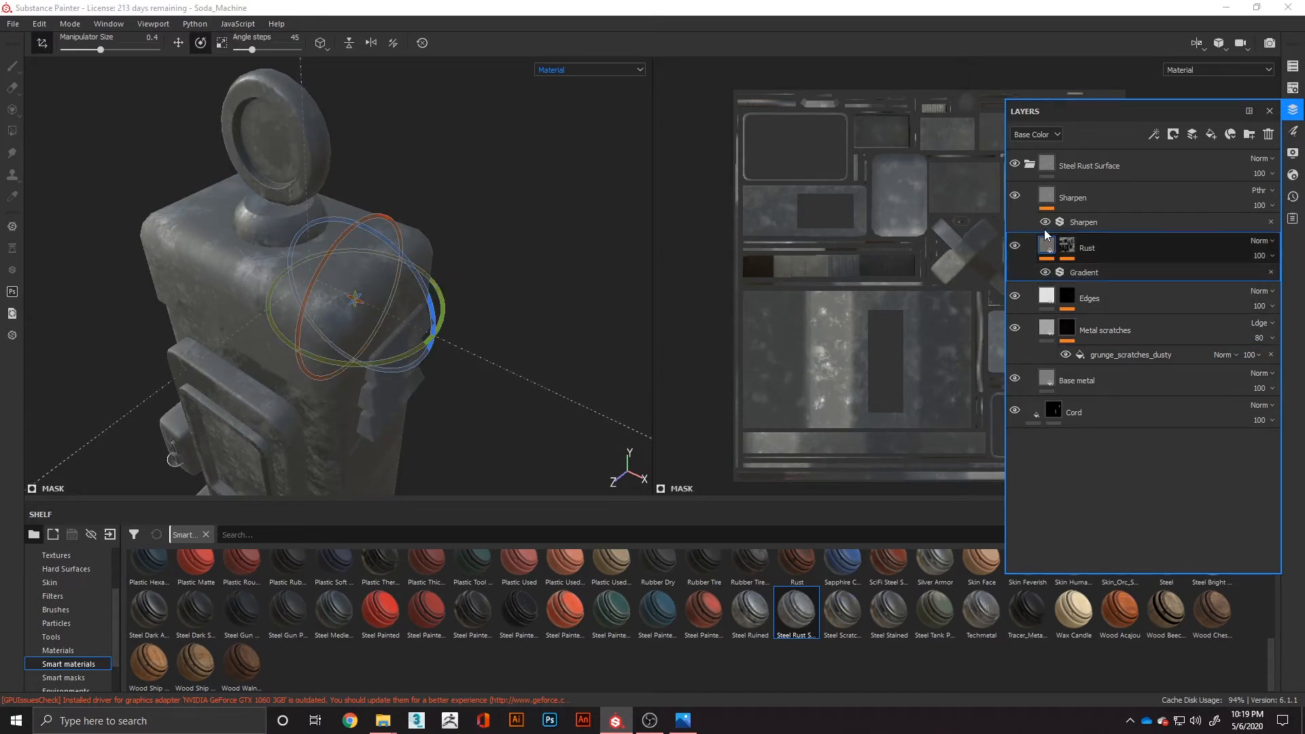
click(1048, 199)
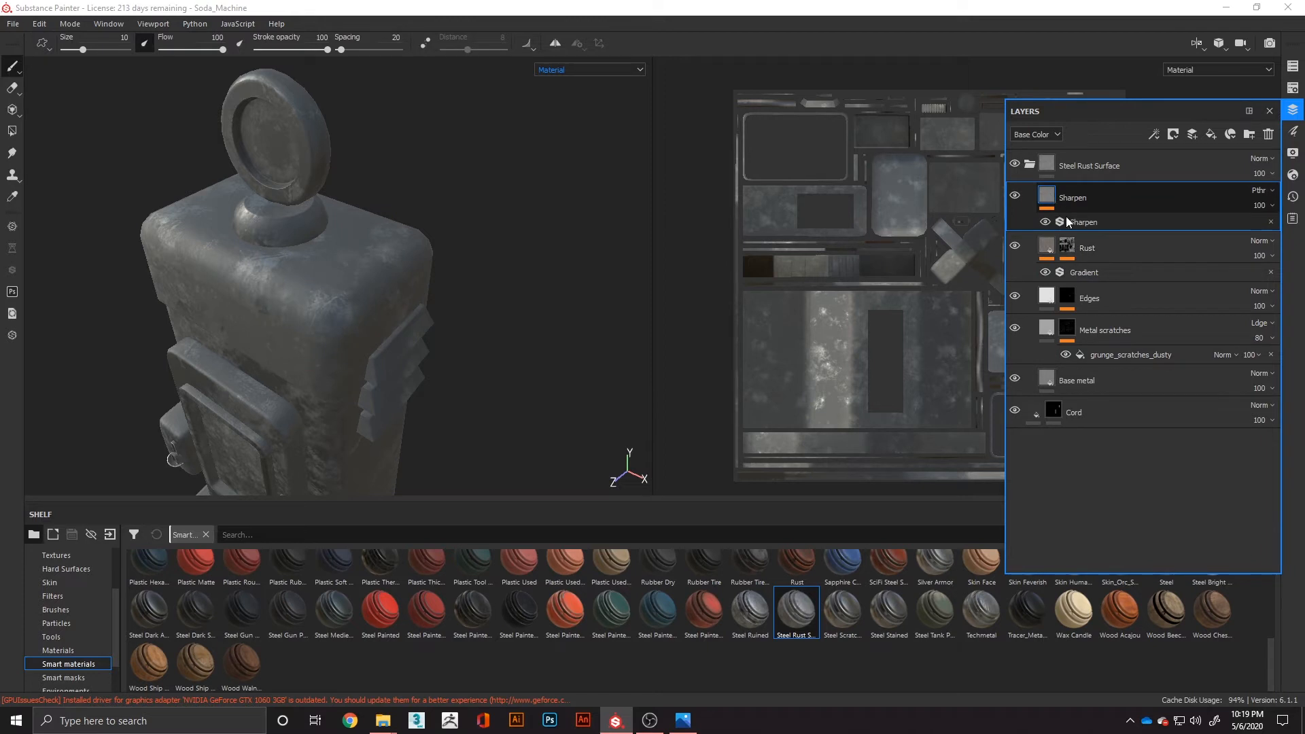
click(1048, 379)
click(1294, 134)
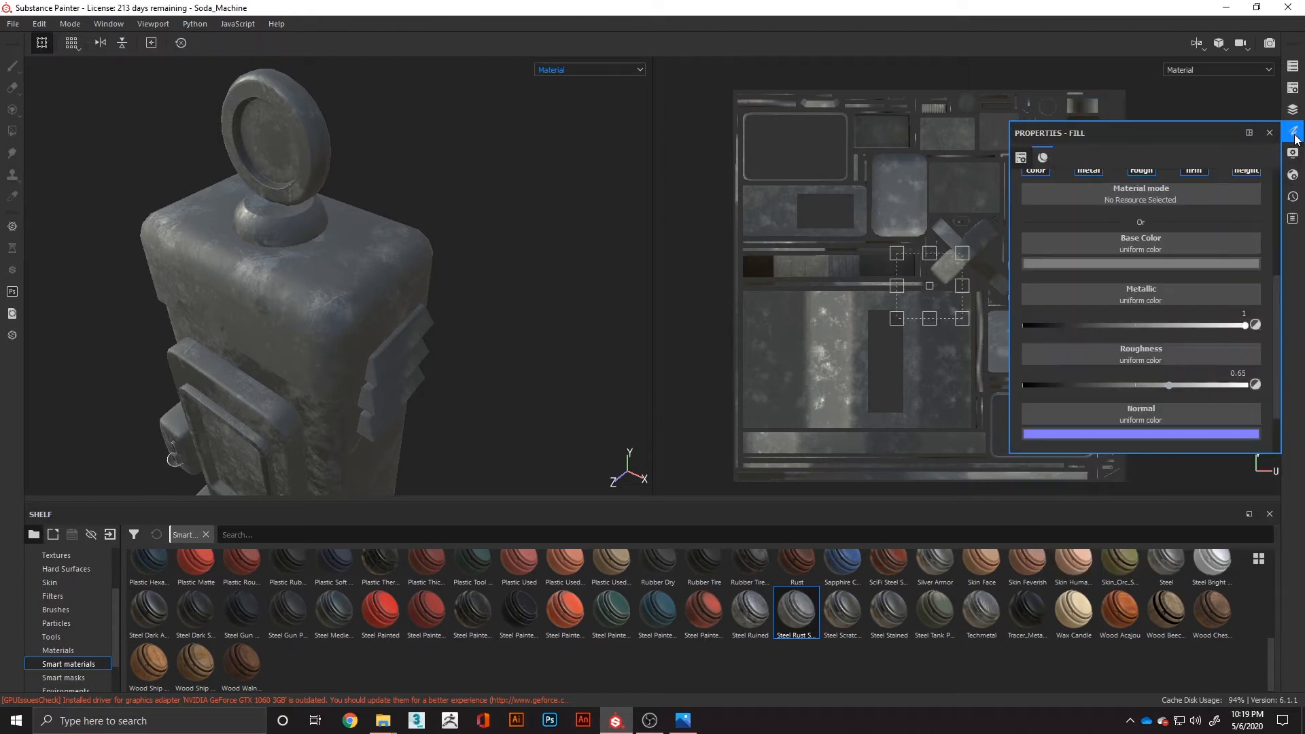
click(1119, 263)
click(1179, 346)
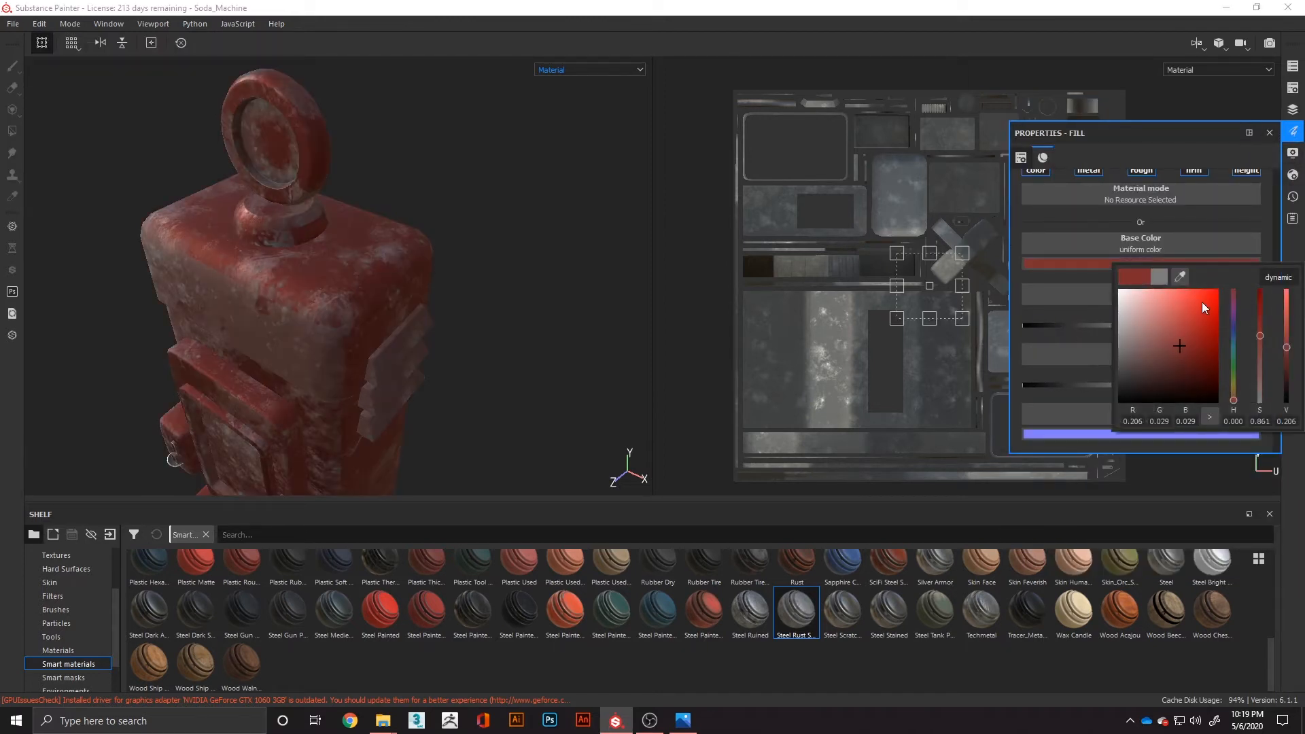
drag(1201, 302, 1266, 209)
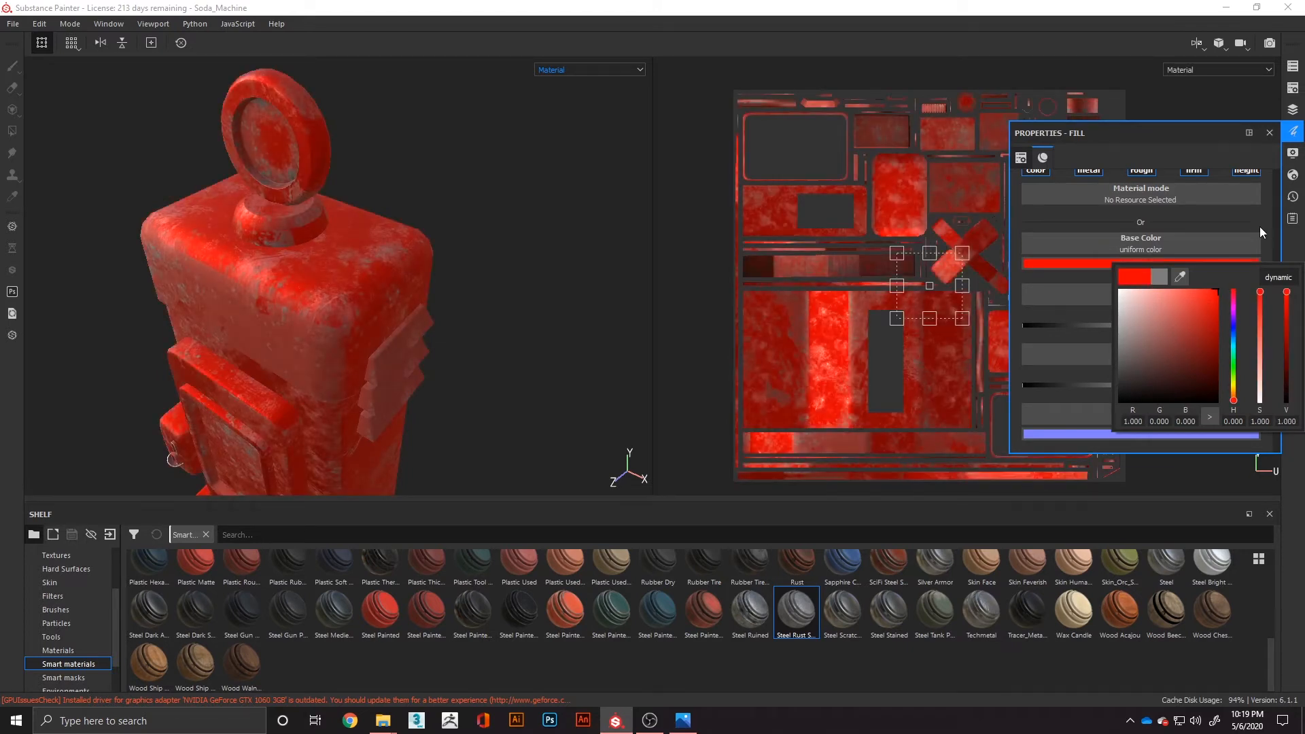
mouse_move(1144, 347)
mouse_down()
mouse_move(1096, 364)
mouse_move(1066, 329)
mouse_up()
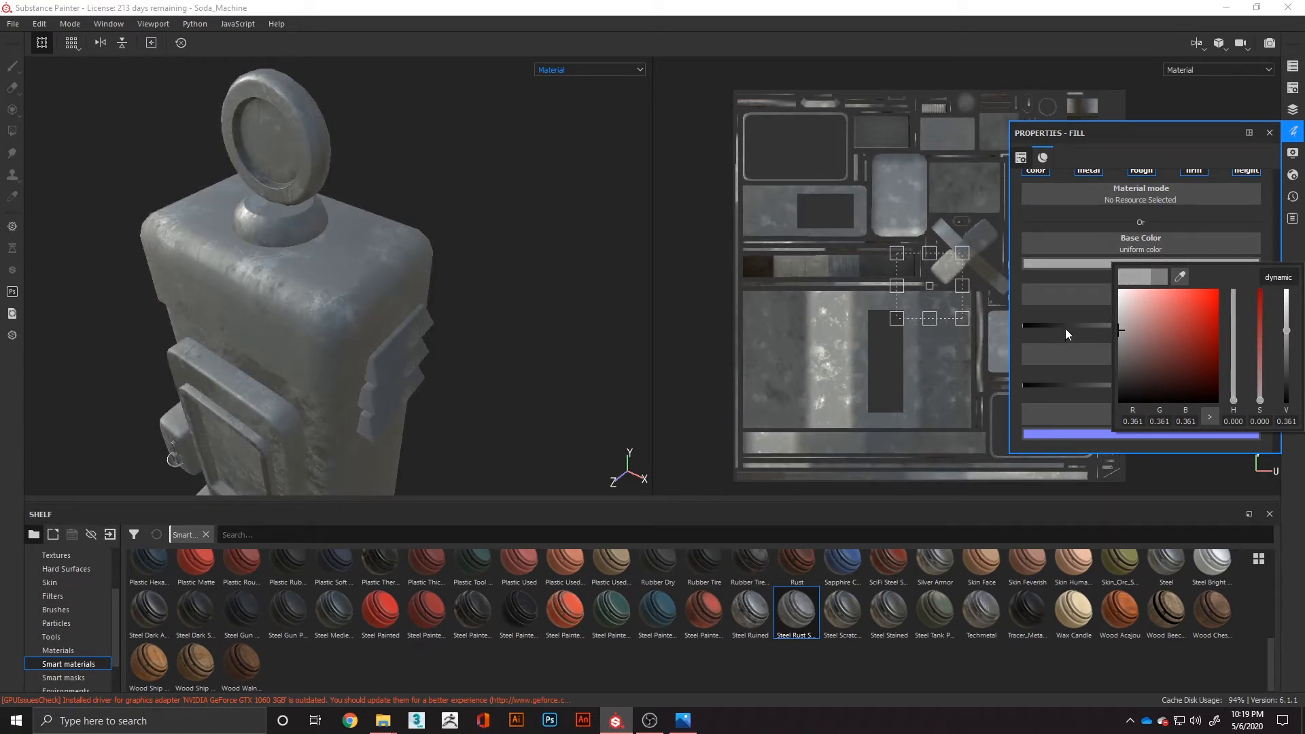
Examine the Rust layer's Grunge Rust Fine base color texture, including its parameters, attributes and color space options
click(1293, 109)
click(1057, 249)
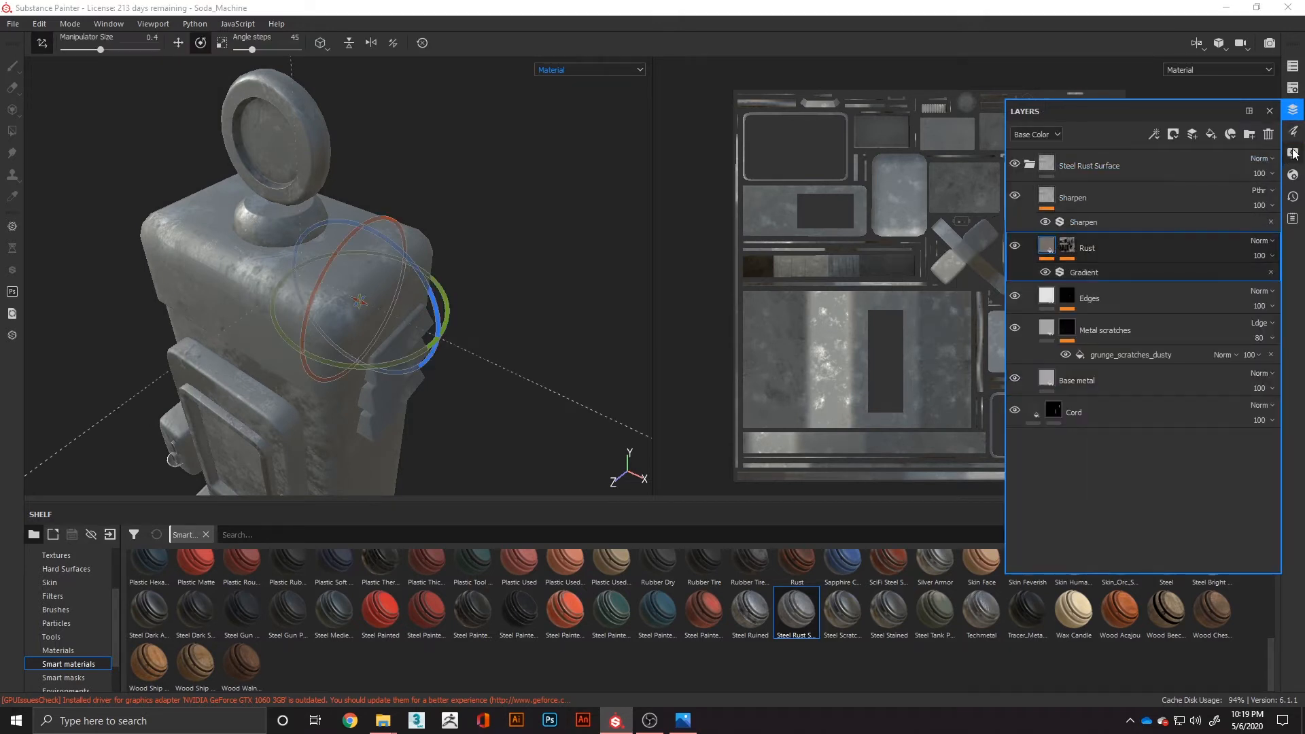
click(1293, 131)
scroll(1122, 382, down, 1)
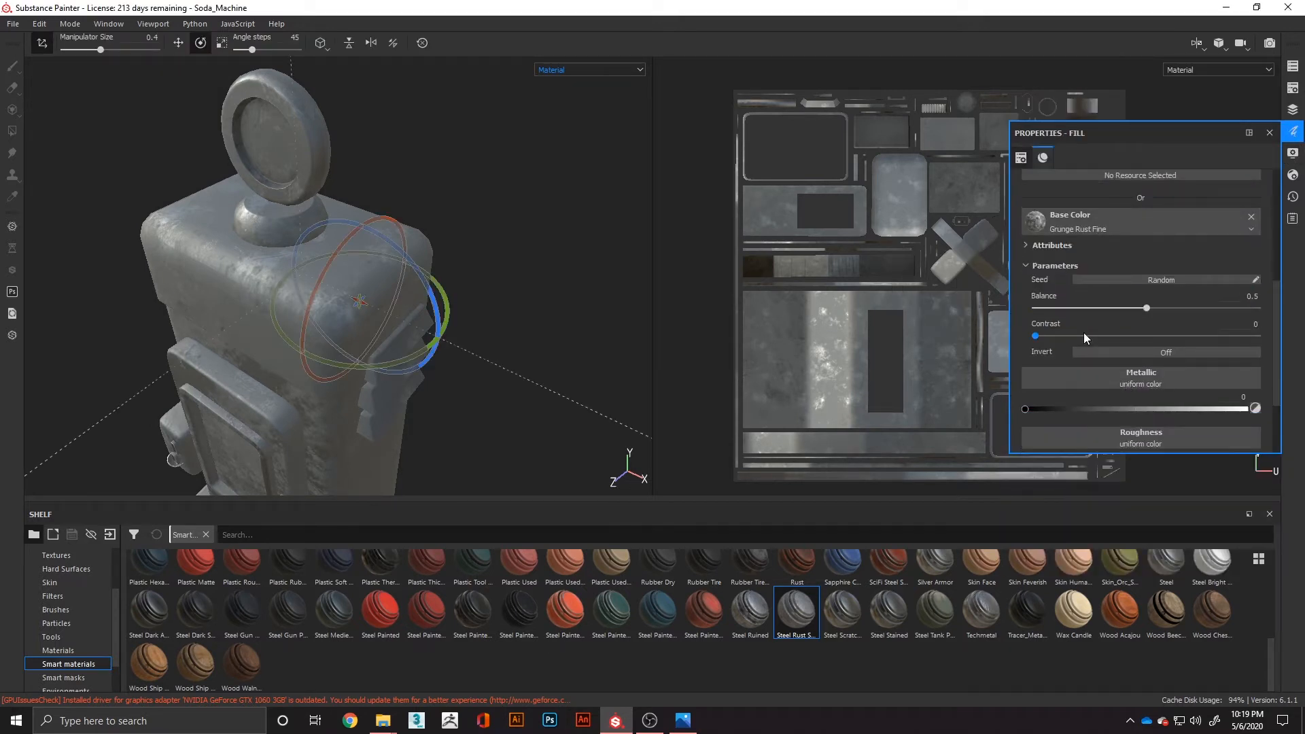
scroll(1070, 334, down, 2)
scroll(1101, 344, up, 4)
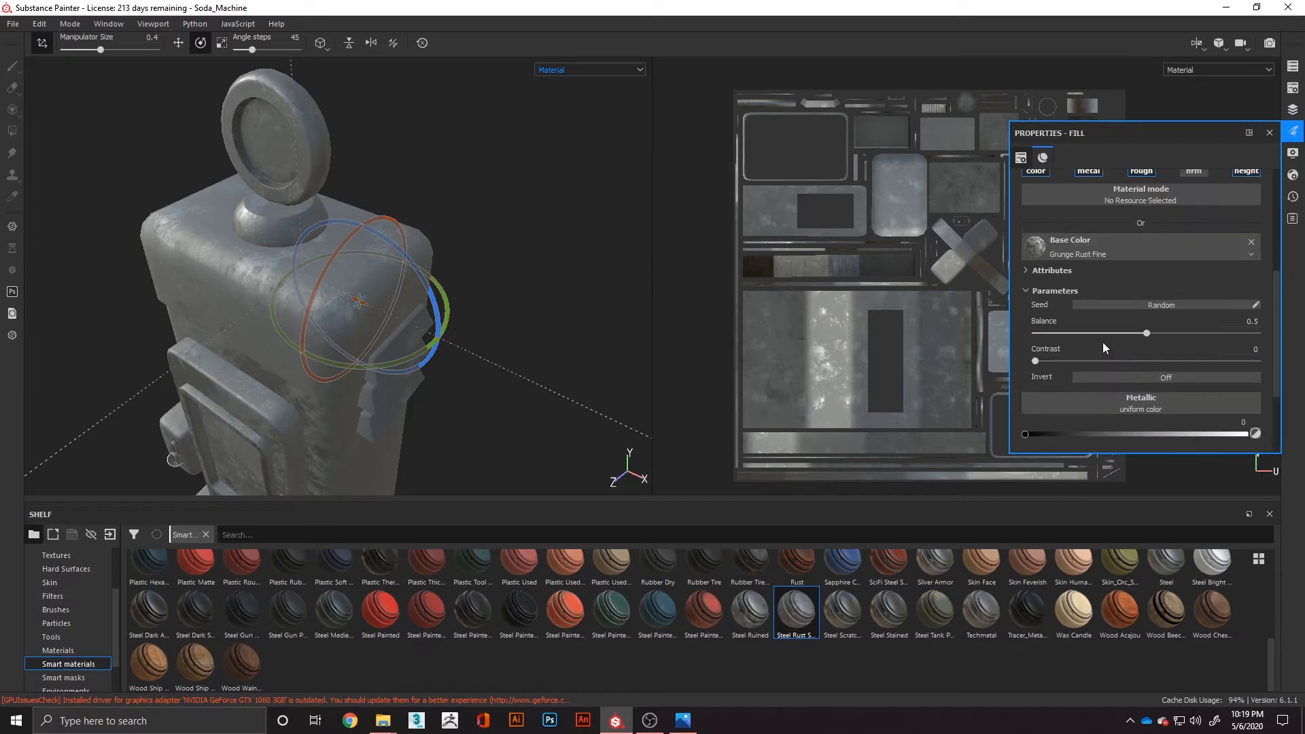
click(1045, 311)
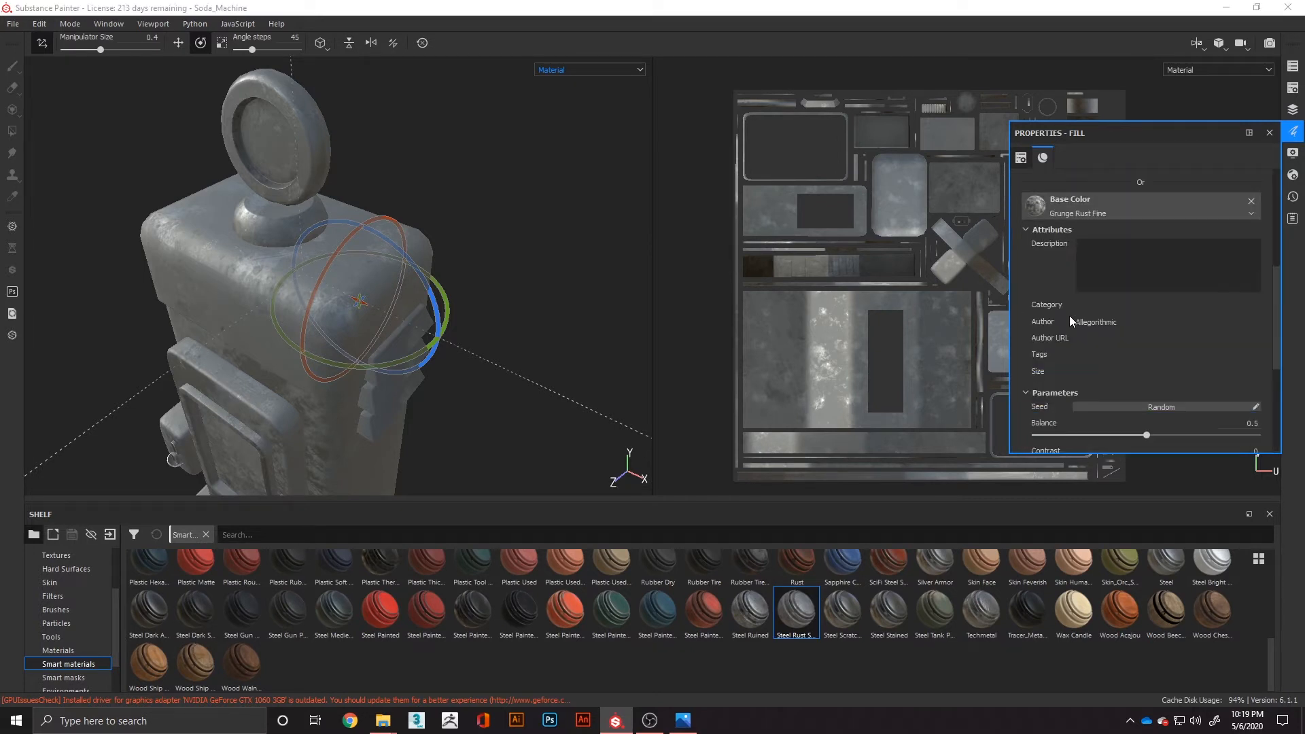
scroll(1081, 323, down, 3)
scroll(1100, 258, up, 3)
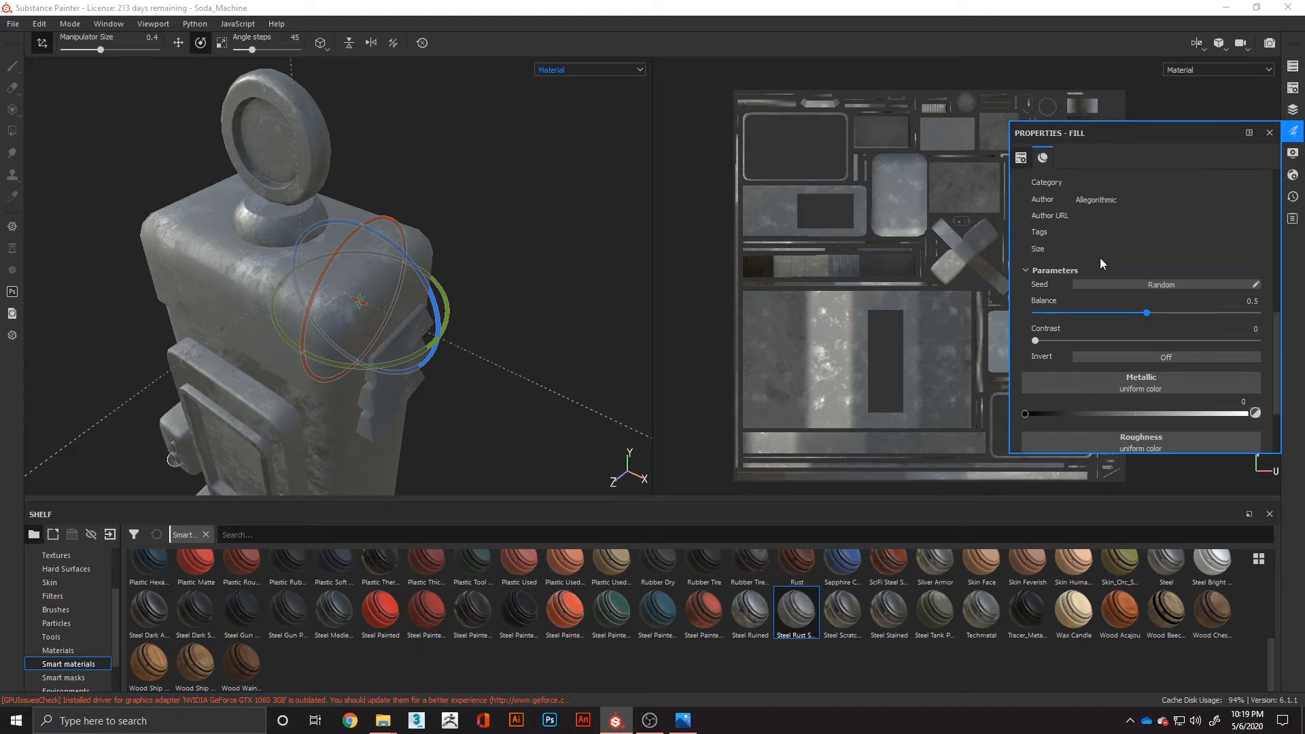
click(1253, 212)
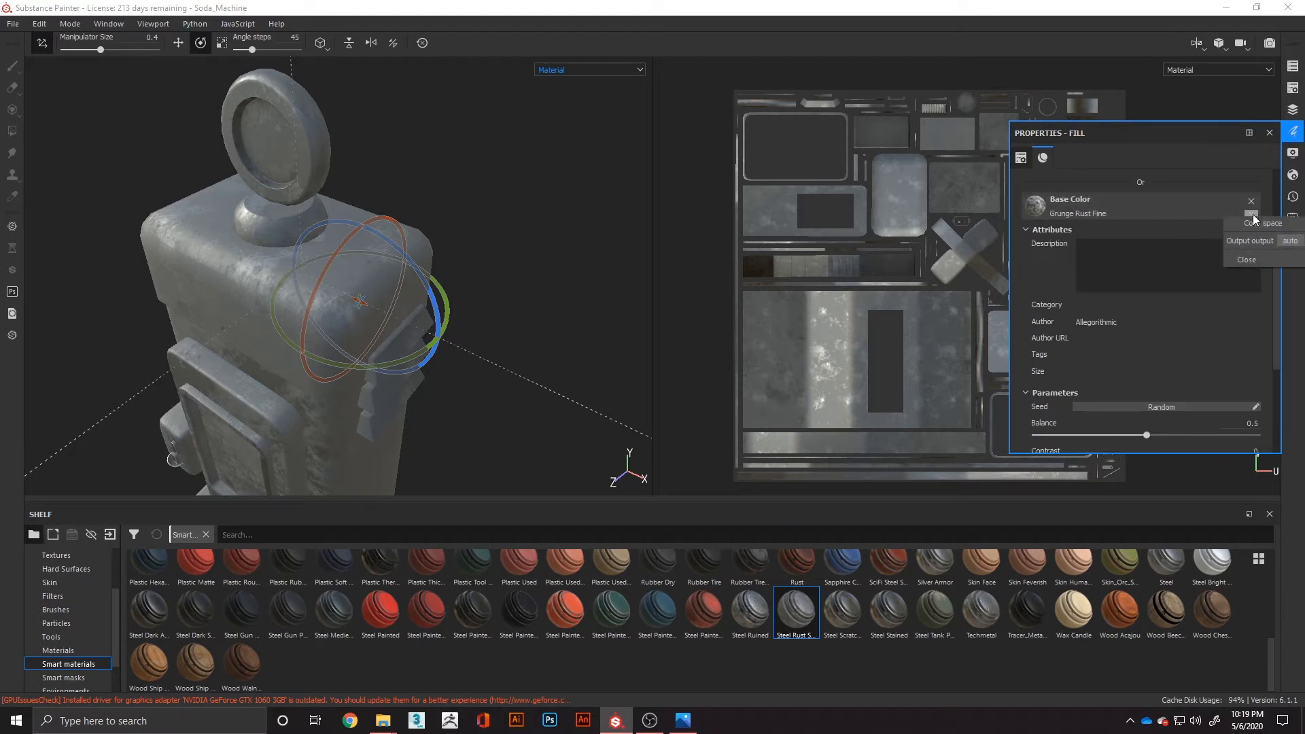
click(1089, 330)
Set the Rust fill's Grunge Rust Fine texture to Balance 0.42 and Contrast 0.08
scroll(1074, 386, down, 1)
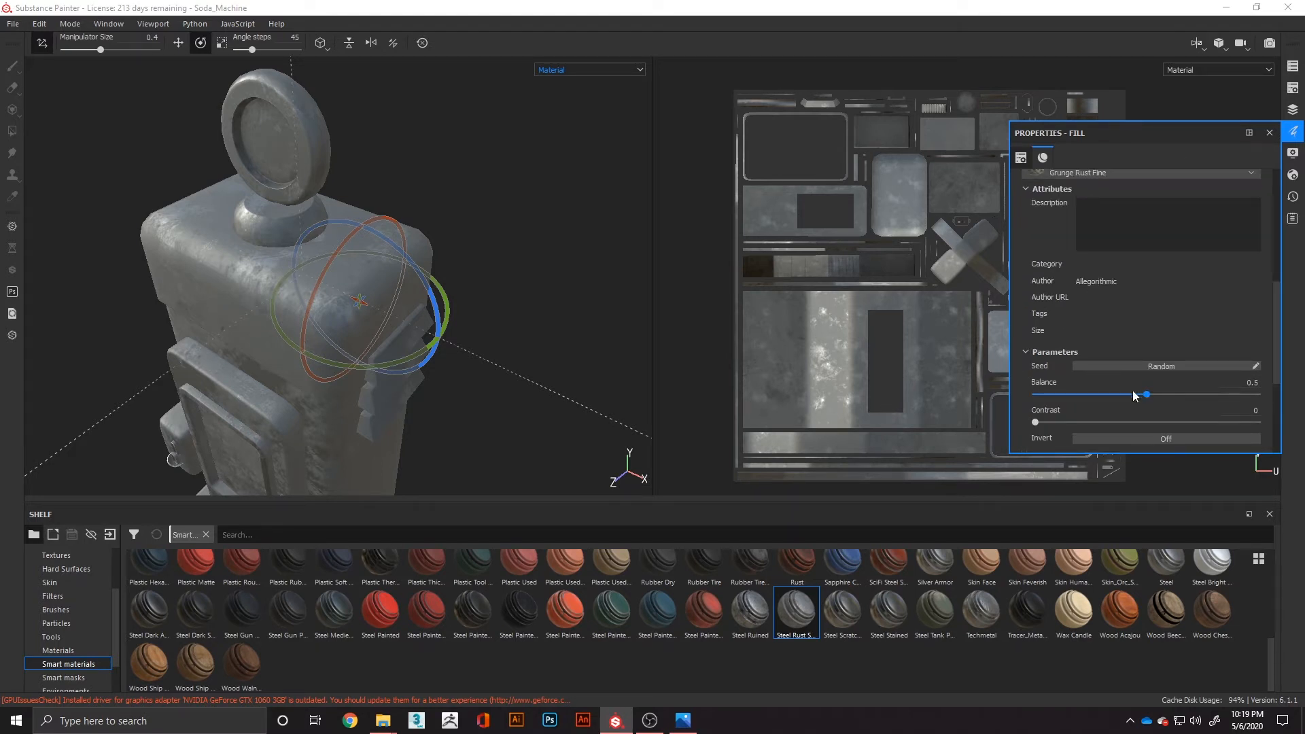
mouse_move(1145, 393)
mouse_down()
mouse_move(1104, 395)
mouse_move(1128, 395)
mouse_up()
scroll(1072, 275, down, 2)
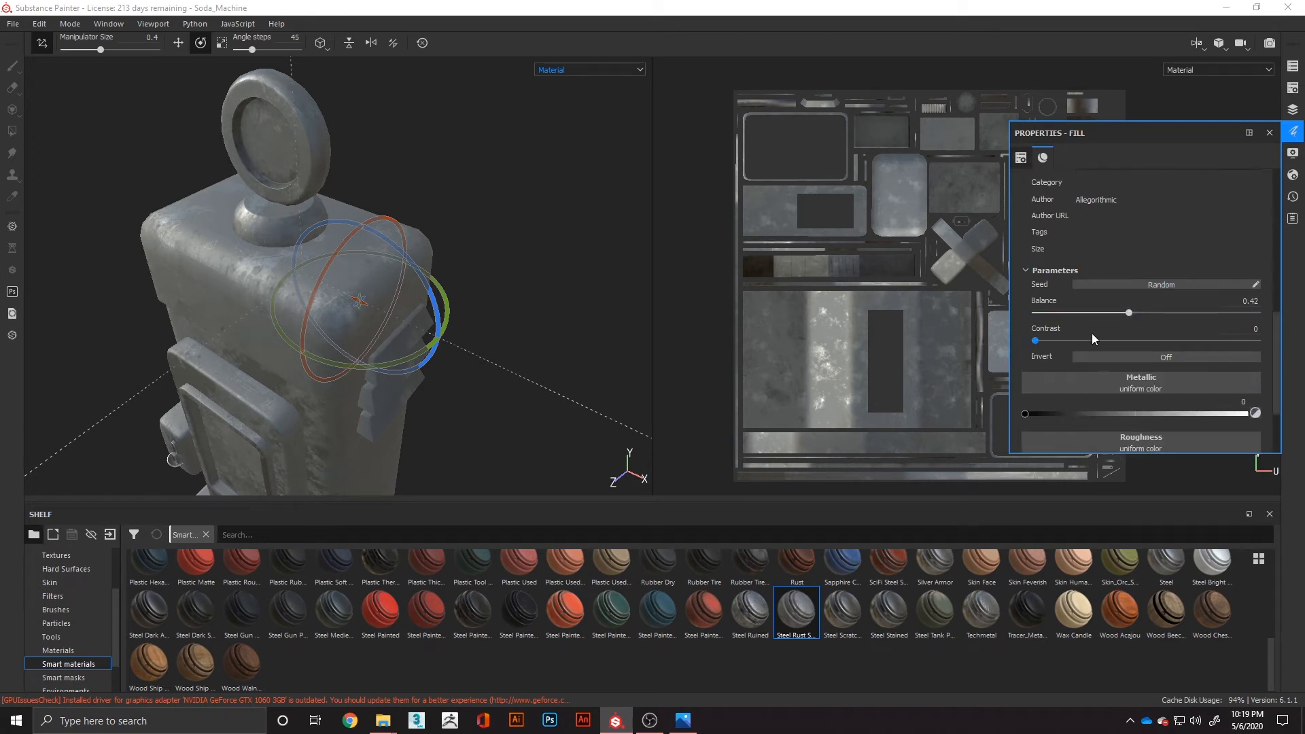
drag(1036, 345, 1056, 344)
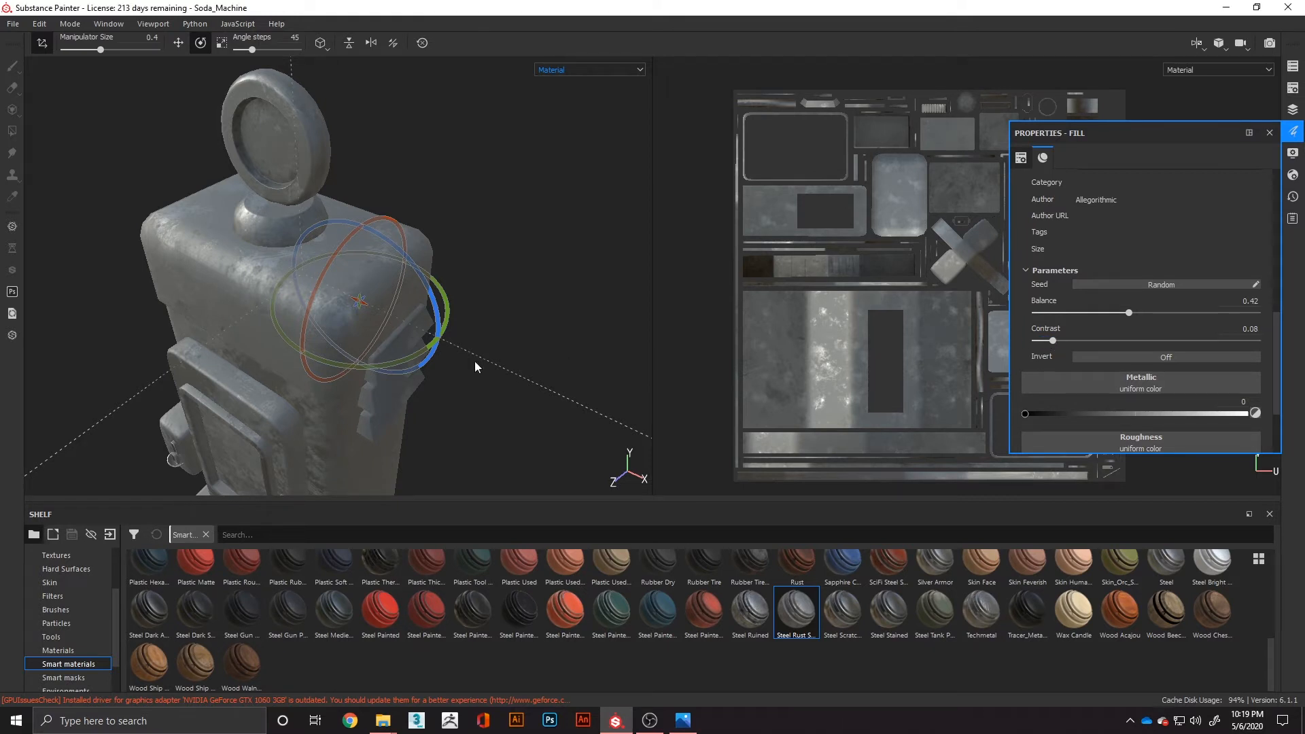
Look through the available base color textures for the Rust fill, keeping Grunge Rust Fine, and review its remaining settings
scroll(1079, 250, up, 5)
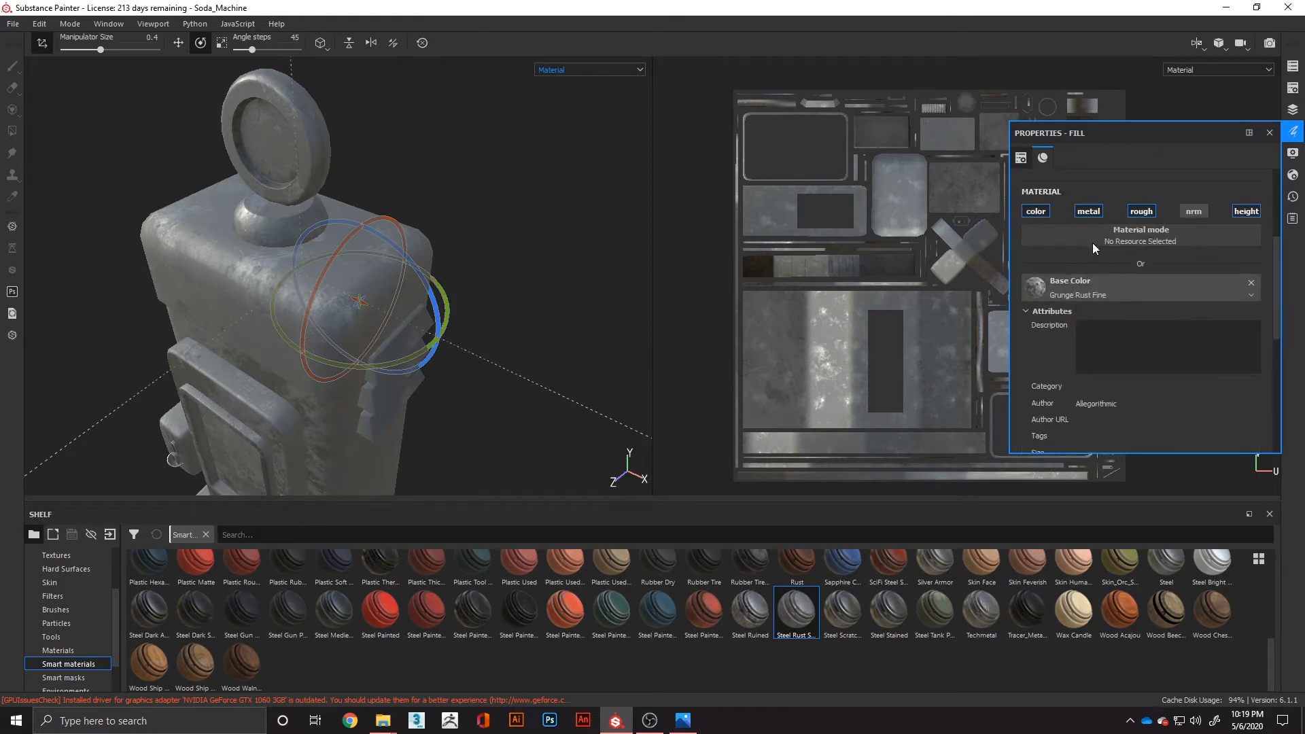
click(1087, 286)
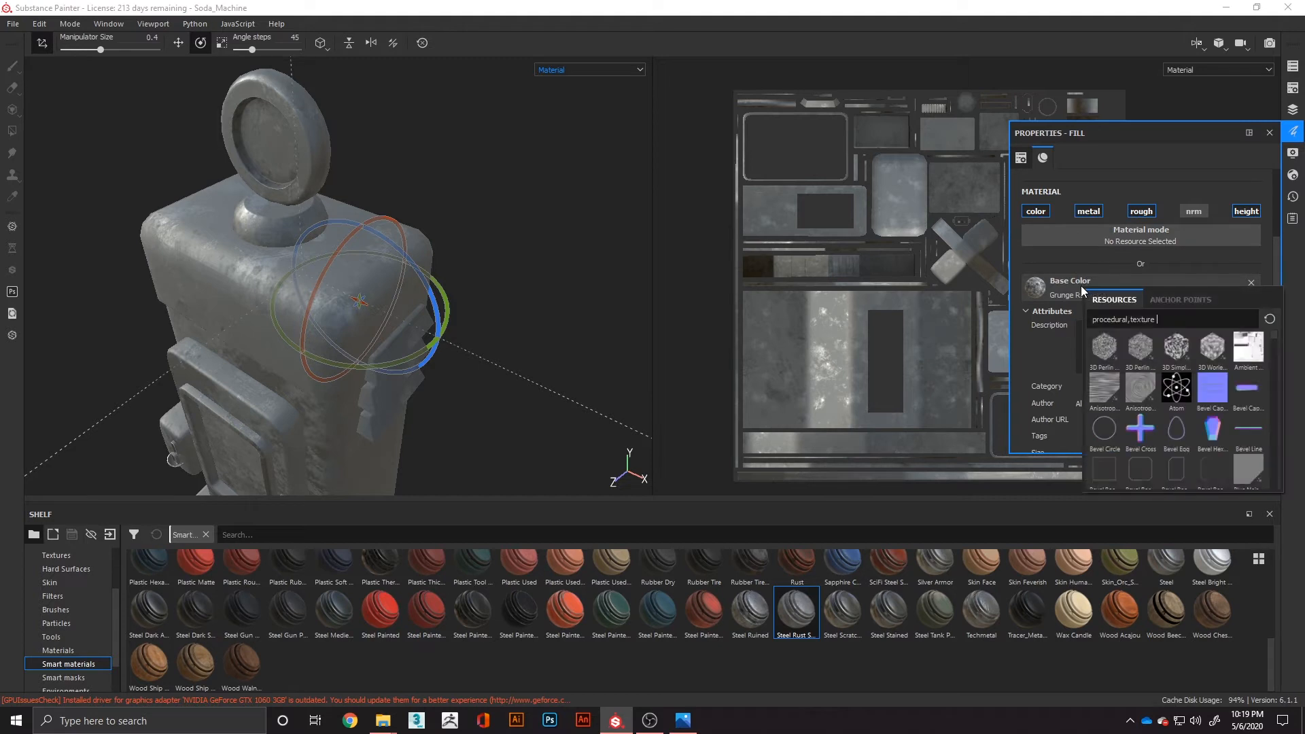
click(1047, 291)
click(1046, 280)
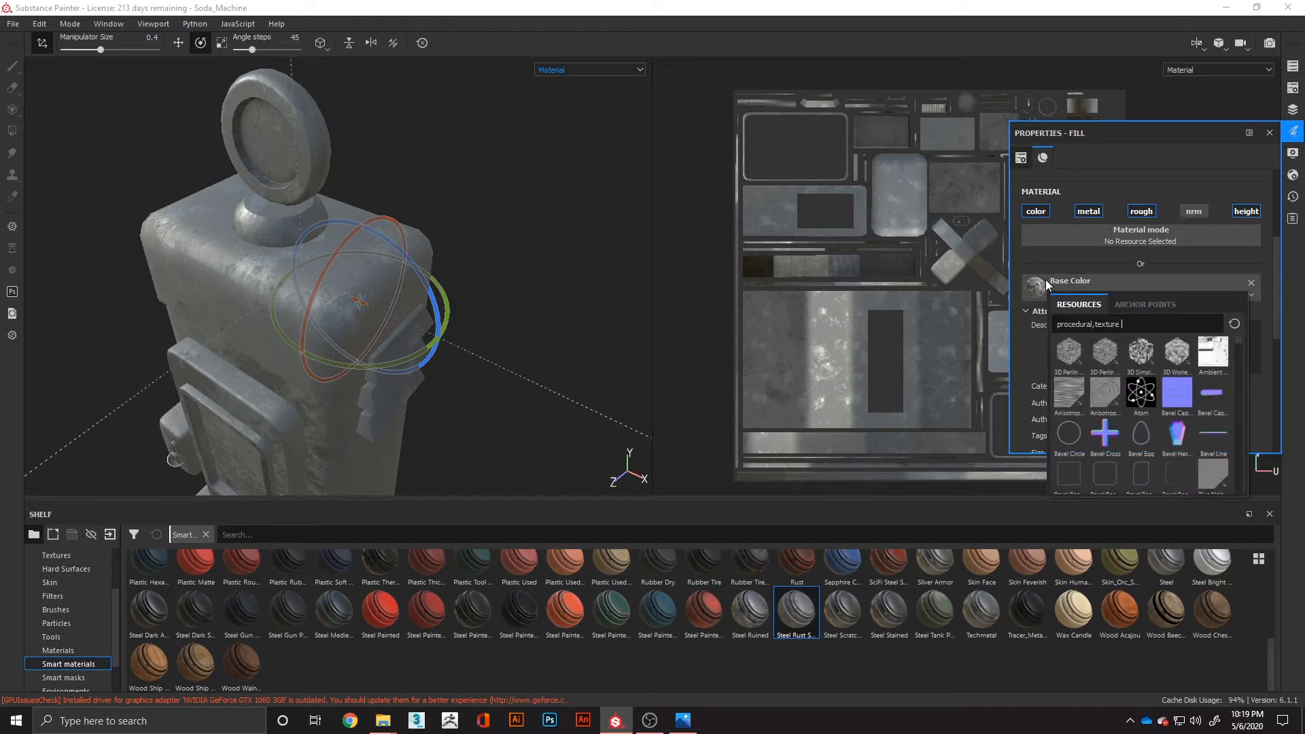
click(1173, 263)
scroll(1064, 297, down, 5)
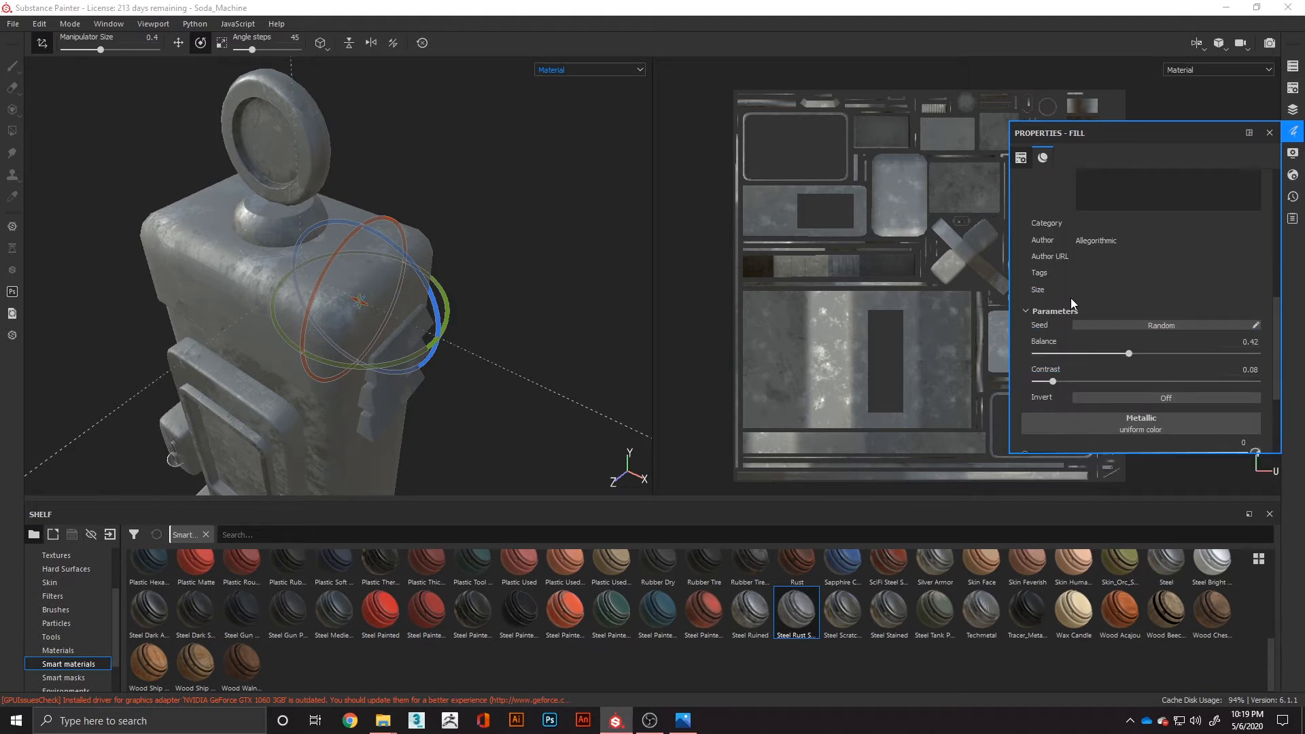
scroll(1067, 320, down, 3)
scroll(1189, 285, up, 6)
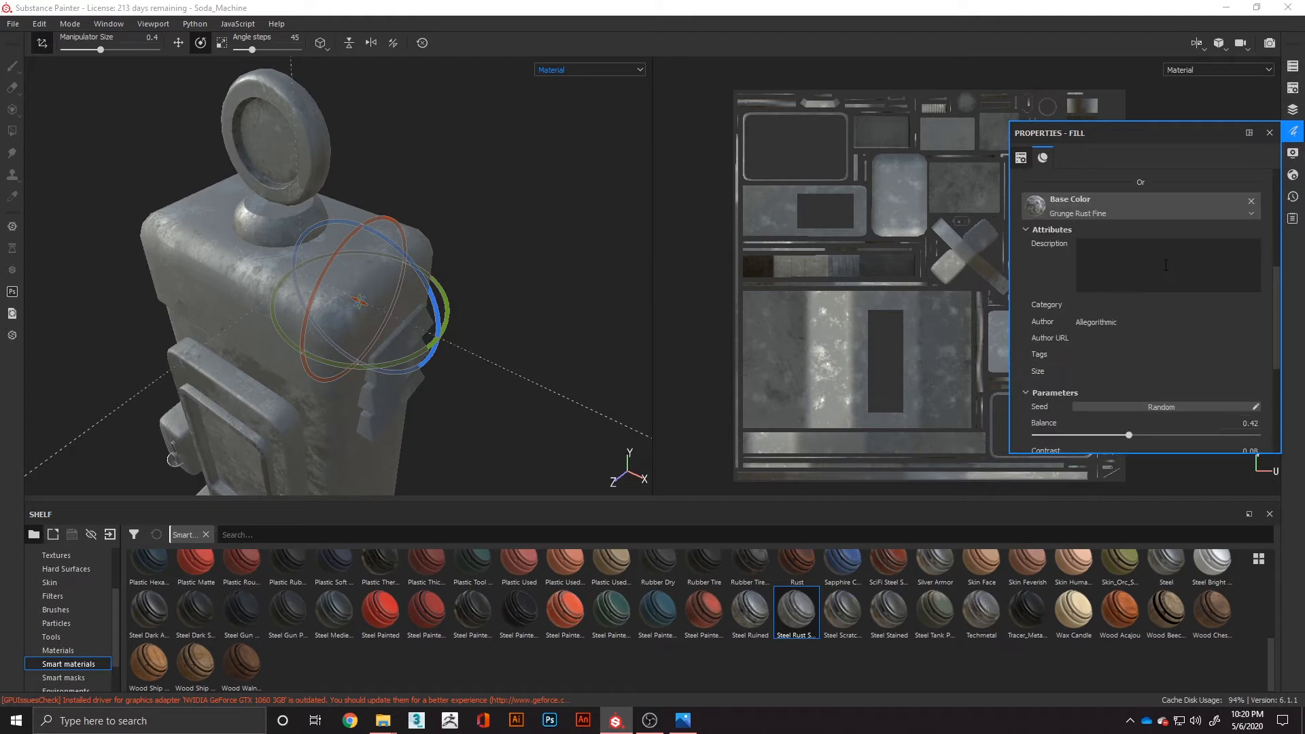
Change Color 1 of the Rust layer's Gradient filter to a saturated orange and inspect the machine's base and cord
click(1292, 110)
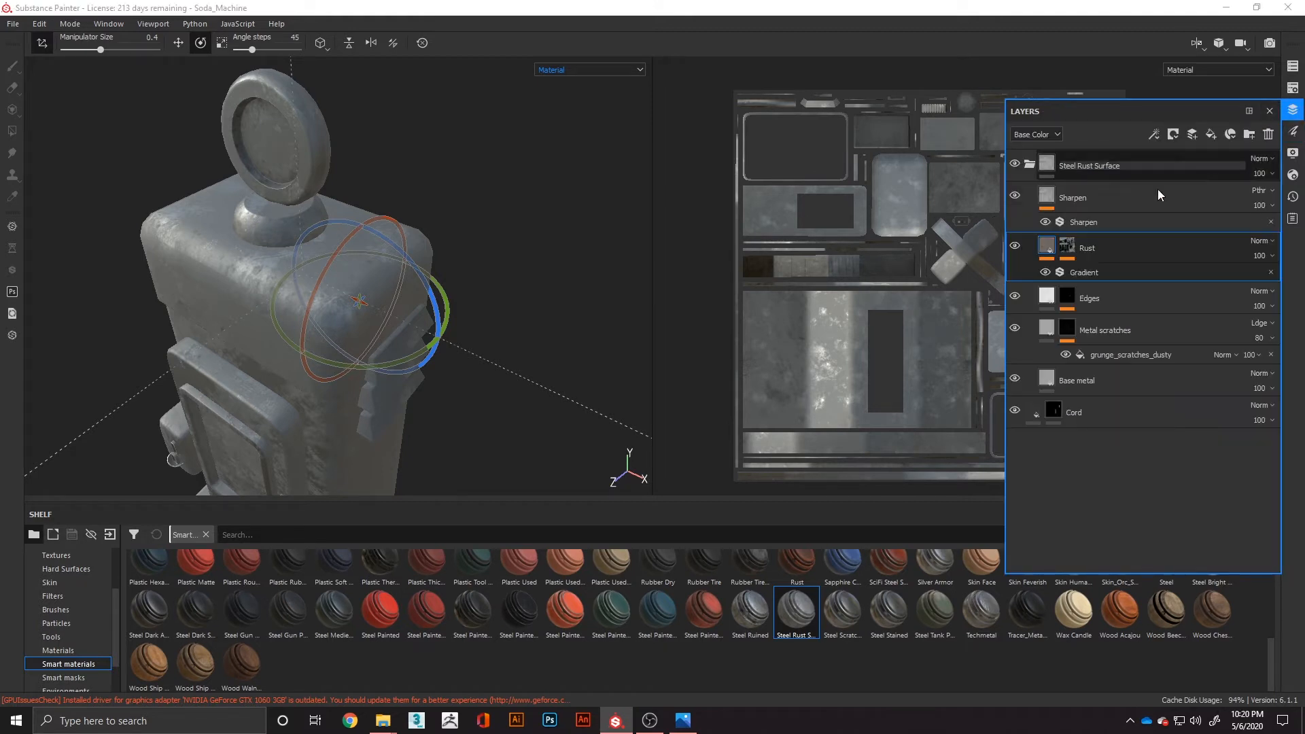
click(1044, 251)
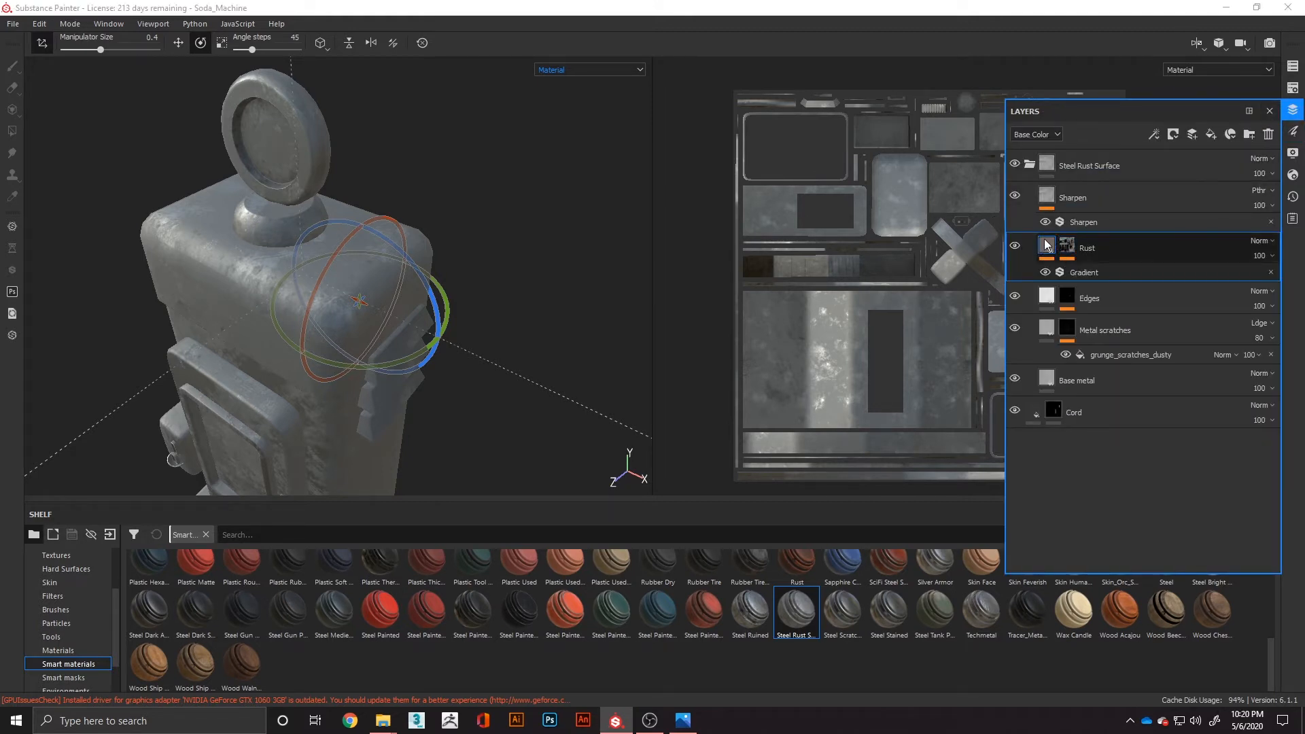
click(1079, 272)
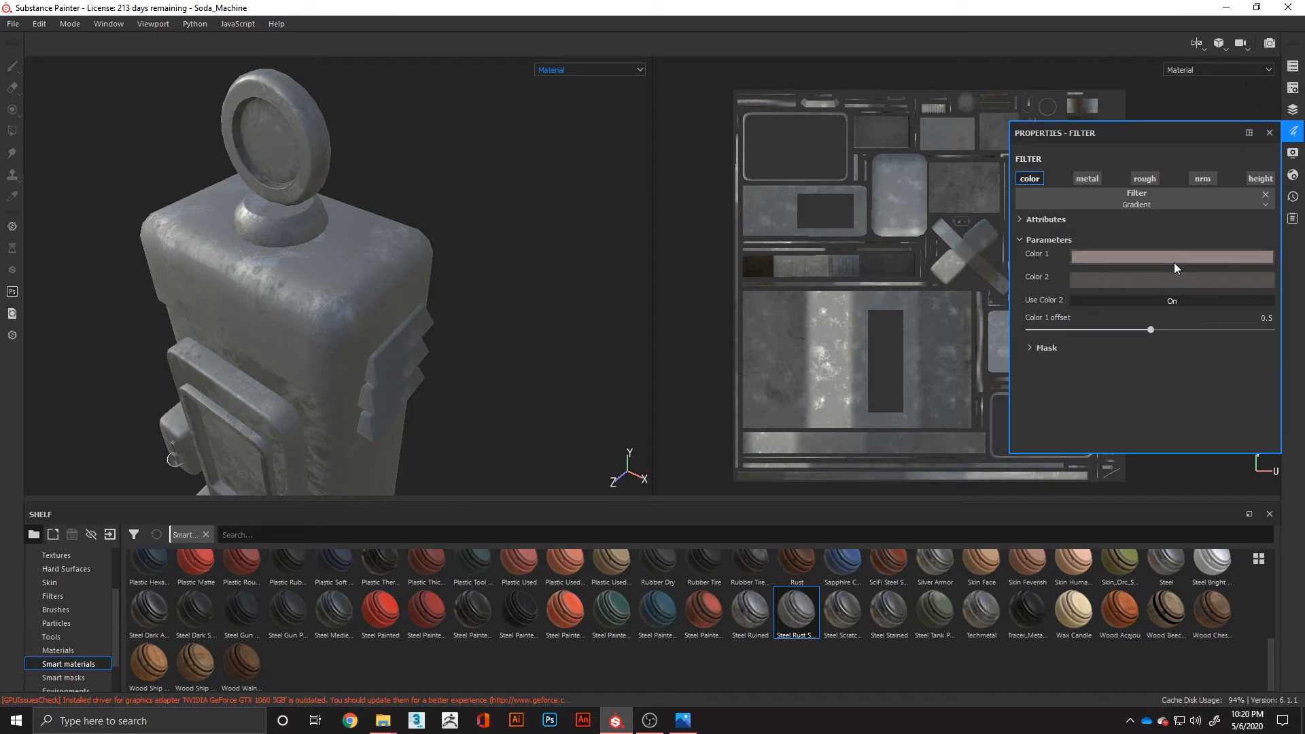
click(1174, 261)
click(1159, 319)
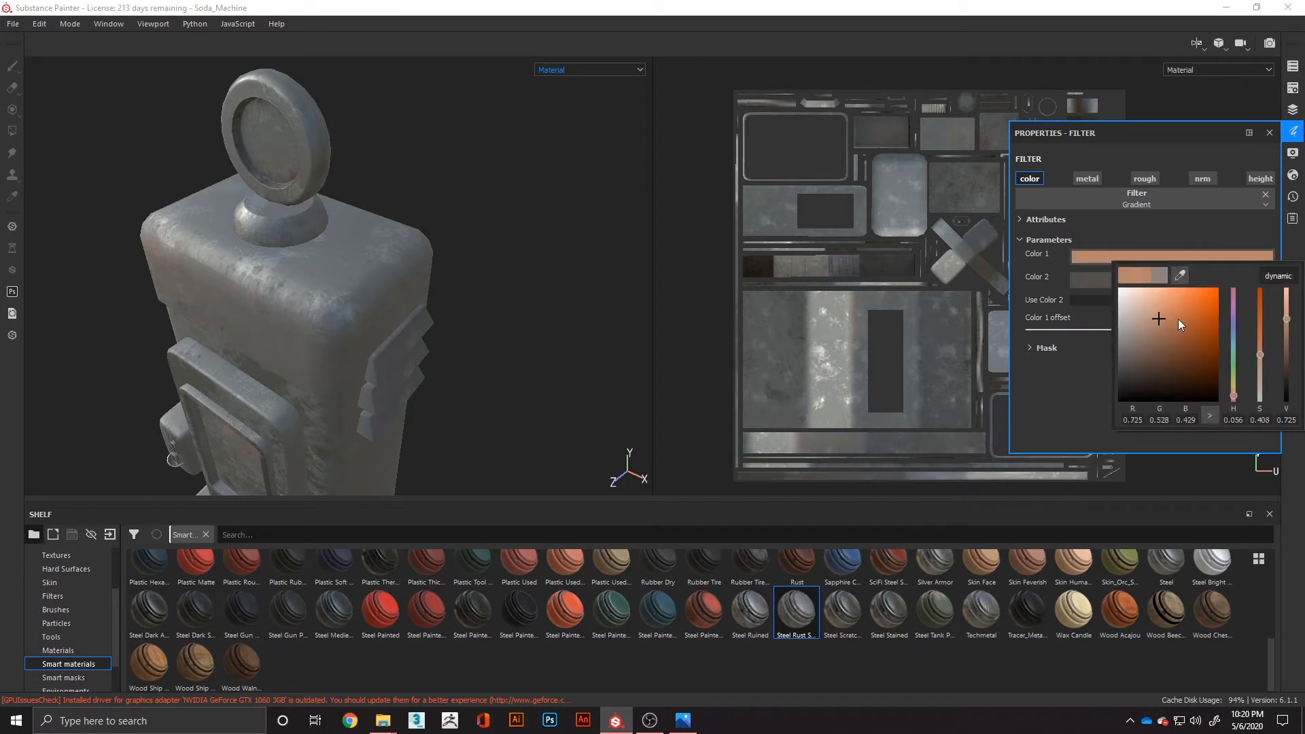
click(1181, 315)
alt+drag(433, 351, 573, 416)
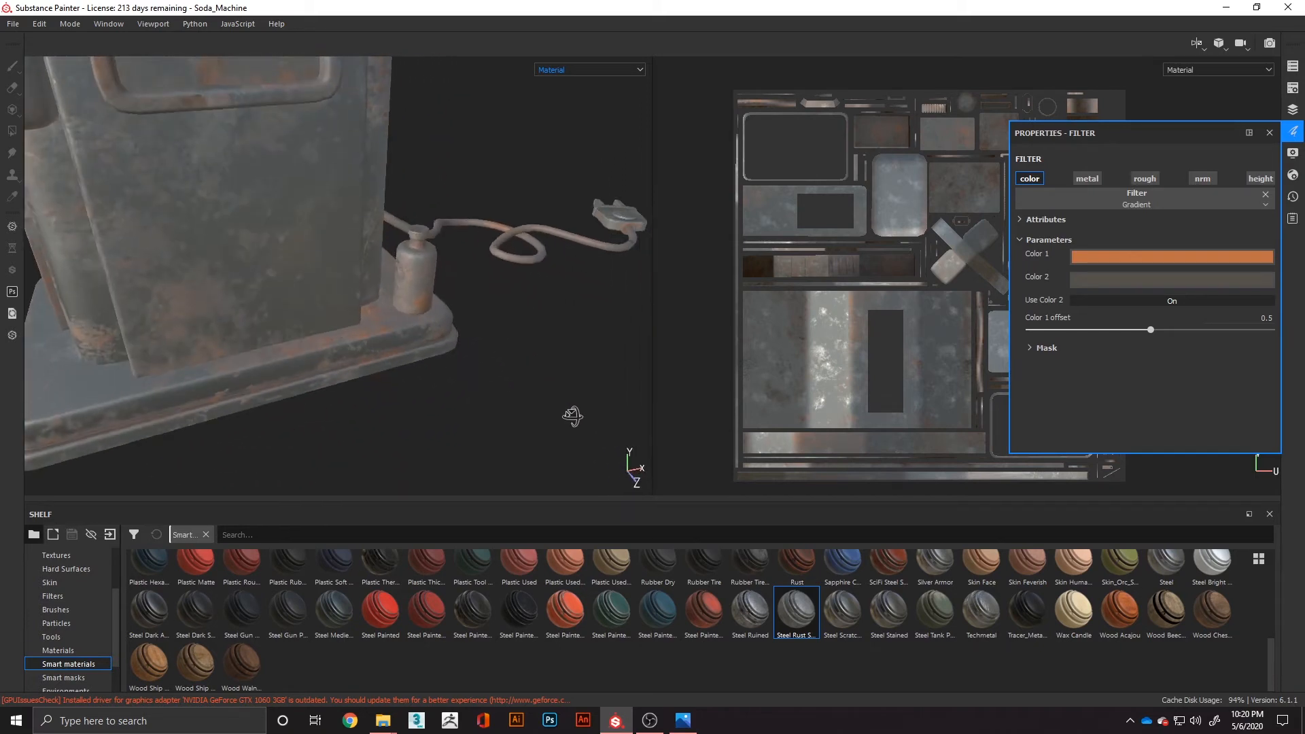
Set the Gradient filter's Color 2 to a muted reddish brown, RGB 0.359, 0.298, 0.298
click(1153, 280)
click(1140, 390)
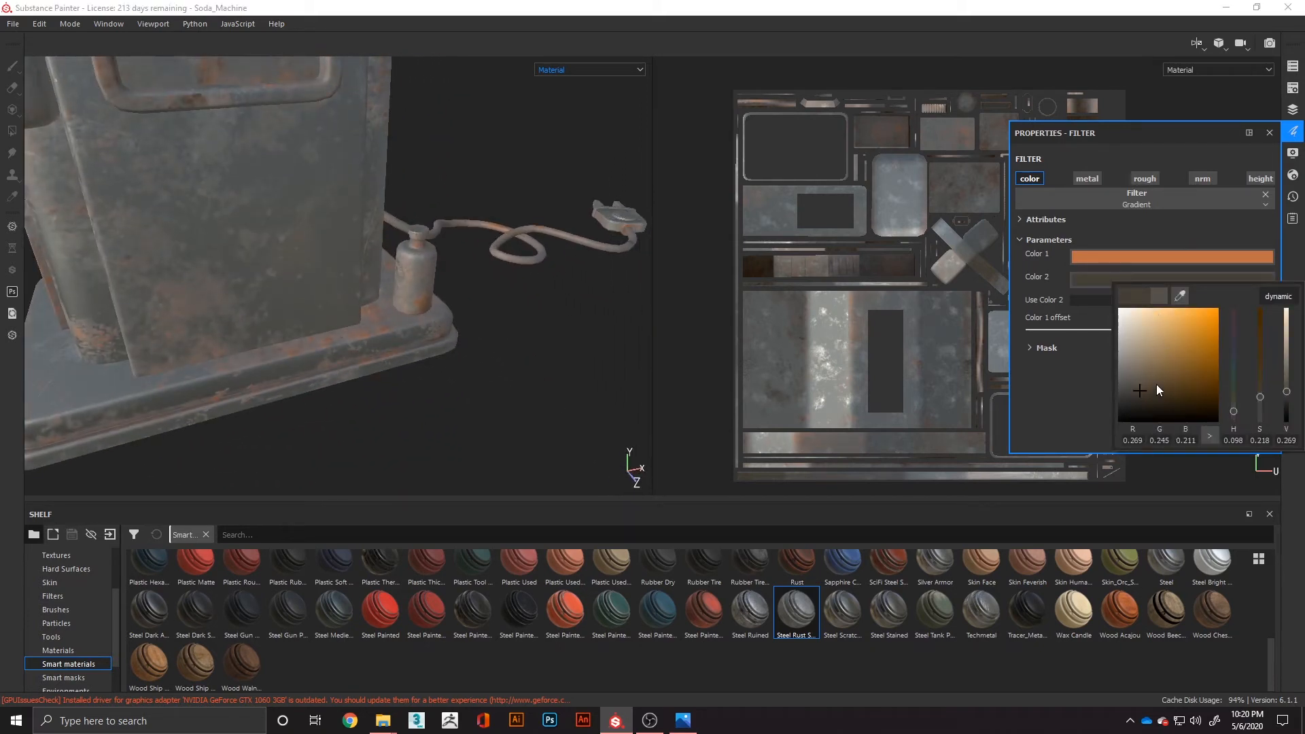
click(1234, 311)
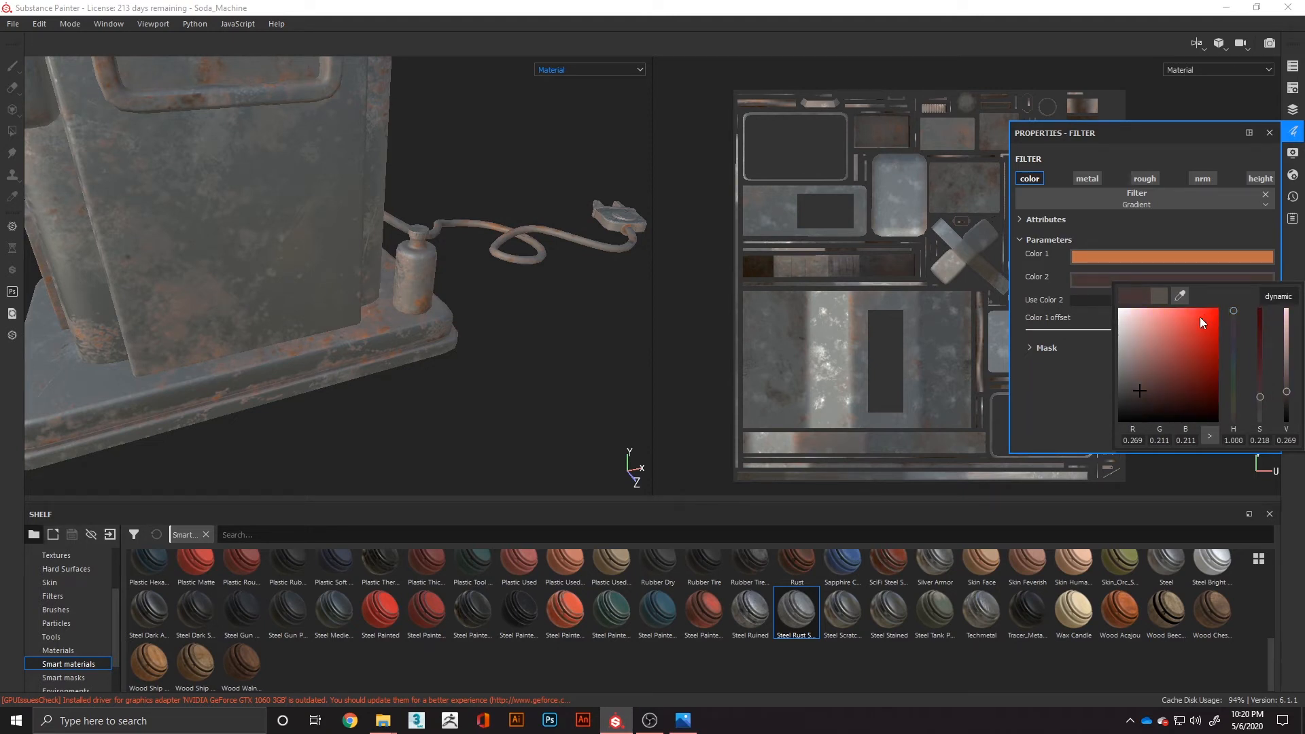
drag(1201, 318, 1140, 389)
click(1136, 380)
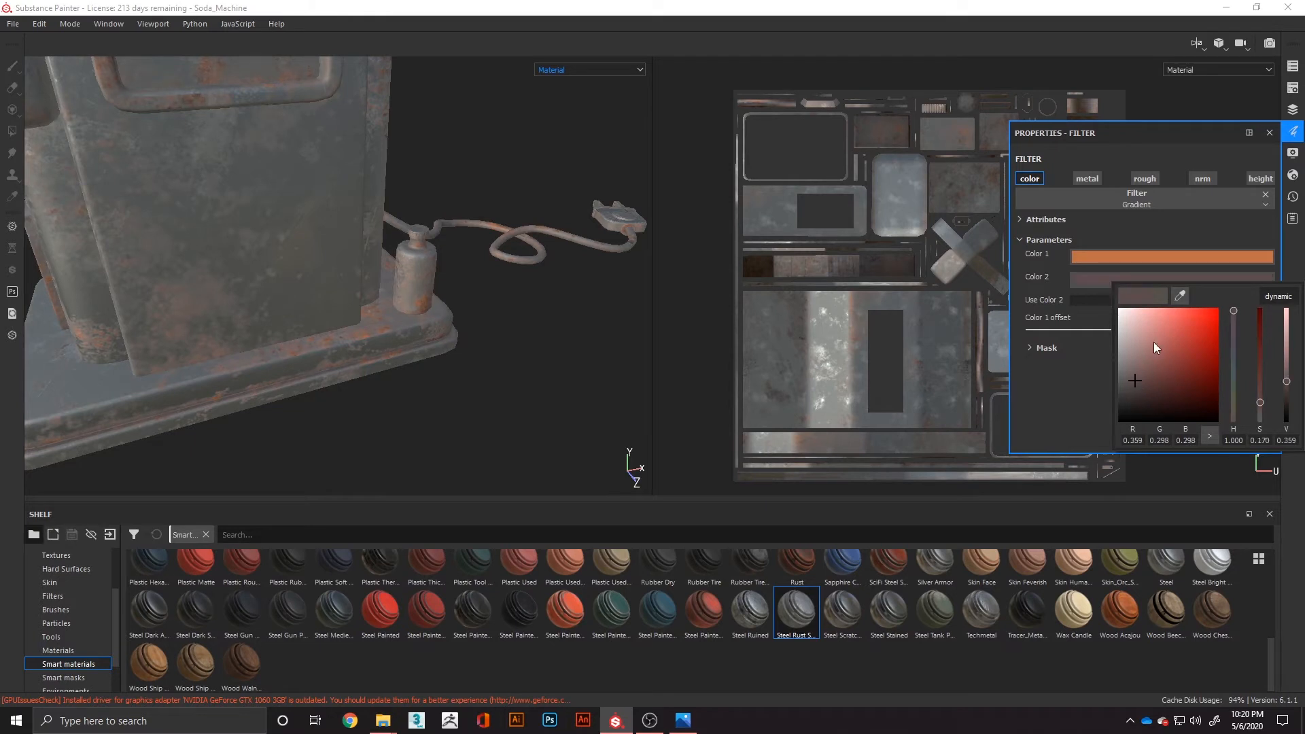
Soften the Gradient filter's Color 1 to a lighter orange, RGB 0.778, 0.511, 0.376
click(1153, 254)
drag(1180, 308, 1227, 264)
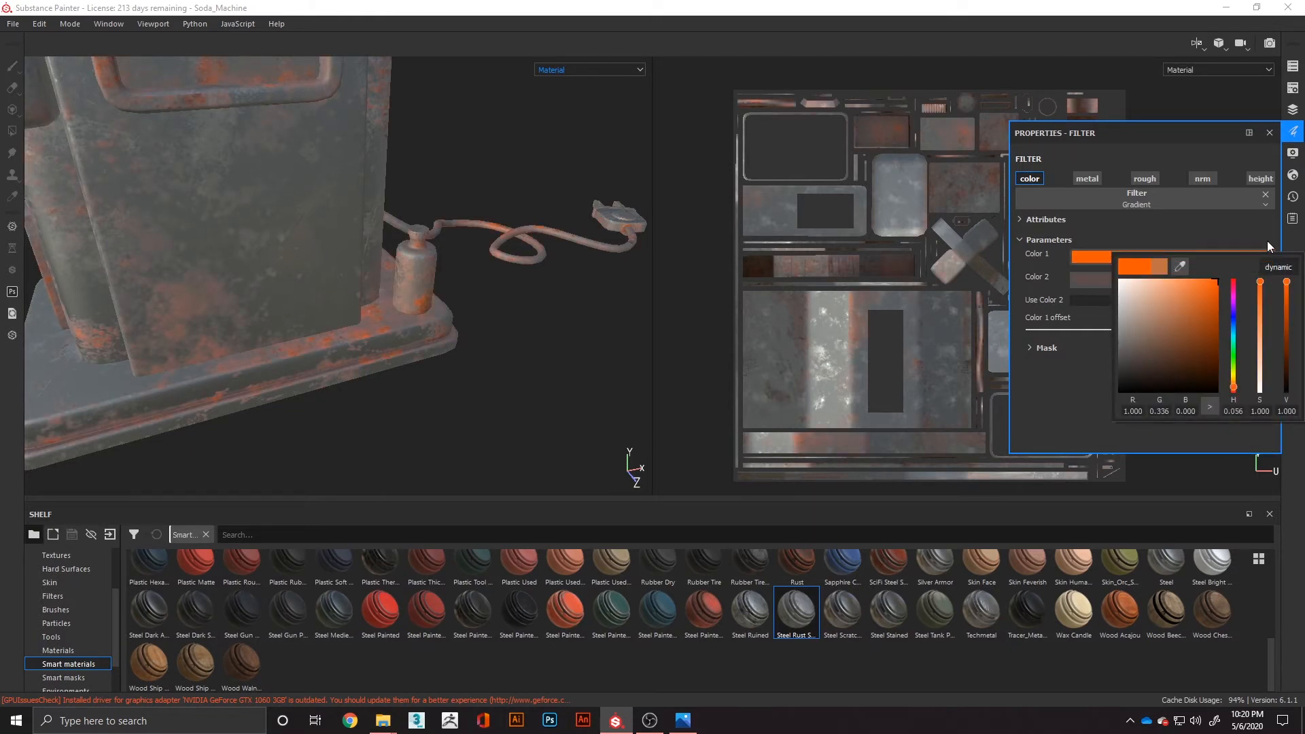
click(1169, 305)
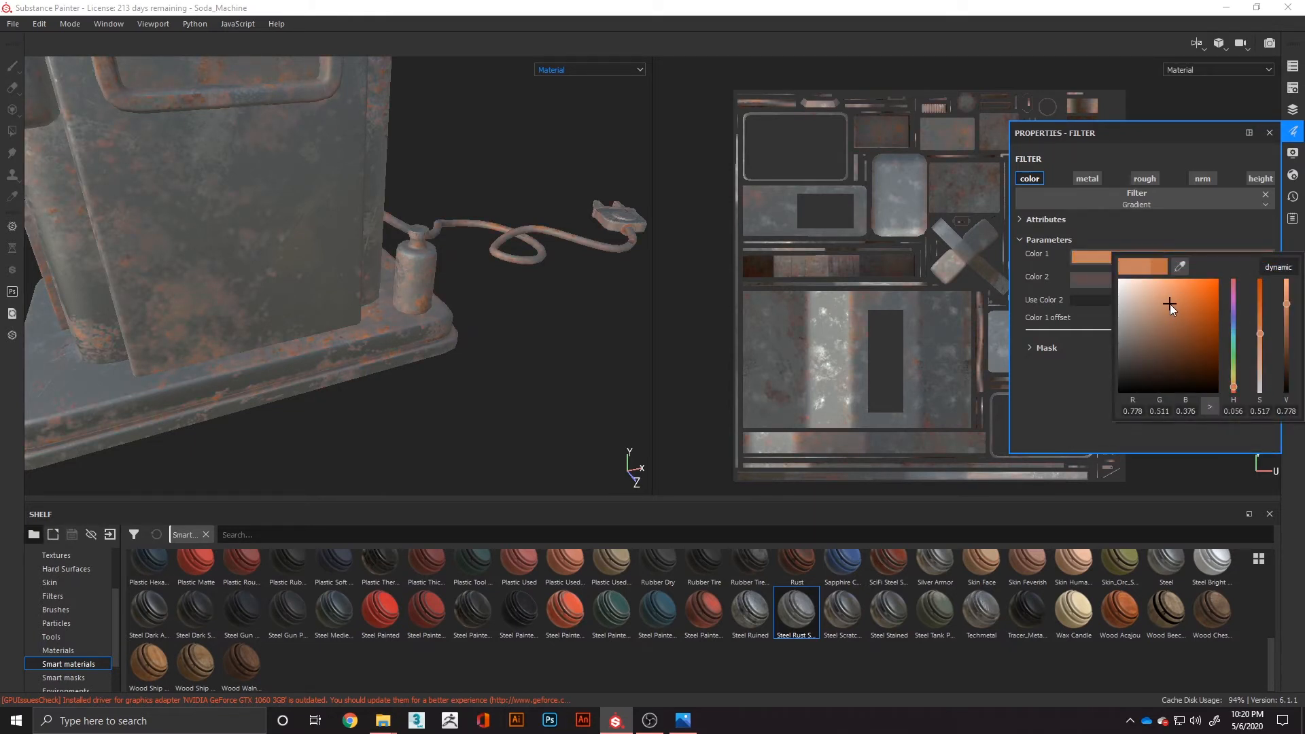
Mute the Gradient filter's Color 1 to a duller brownish orange and inspect the upper part of the machine
click(1155, 327)
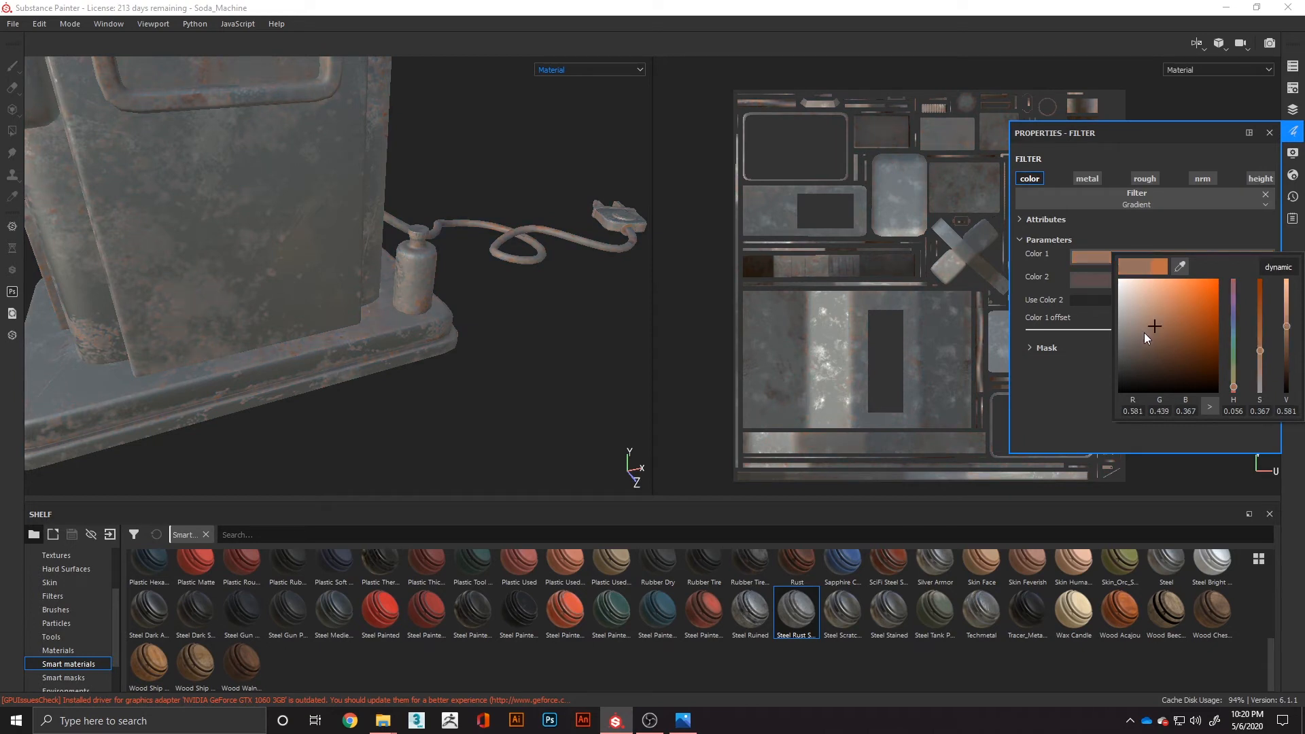
click(1160, 329)
click(1165, 324)
click(1269, 133)
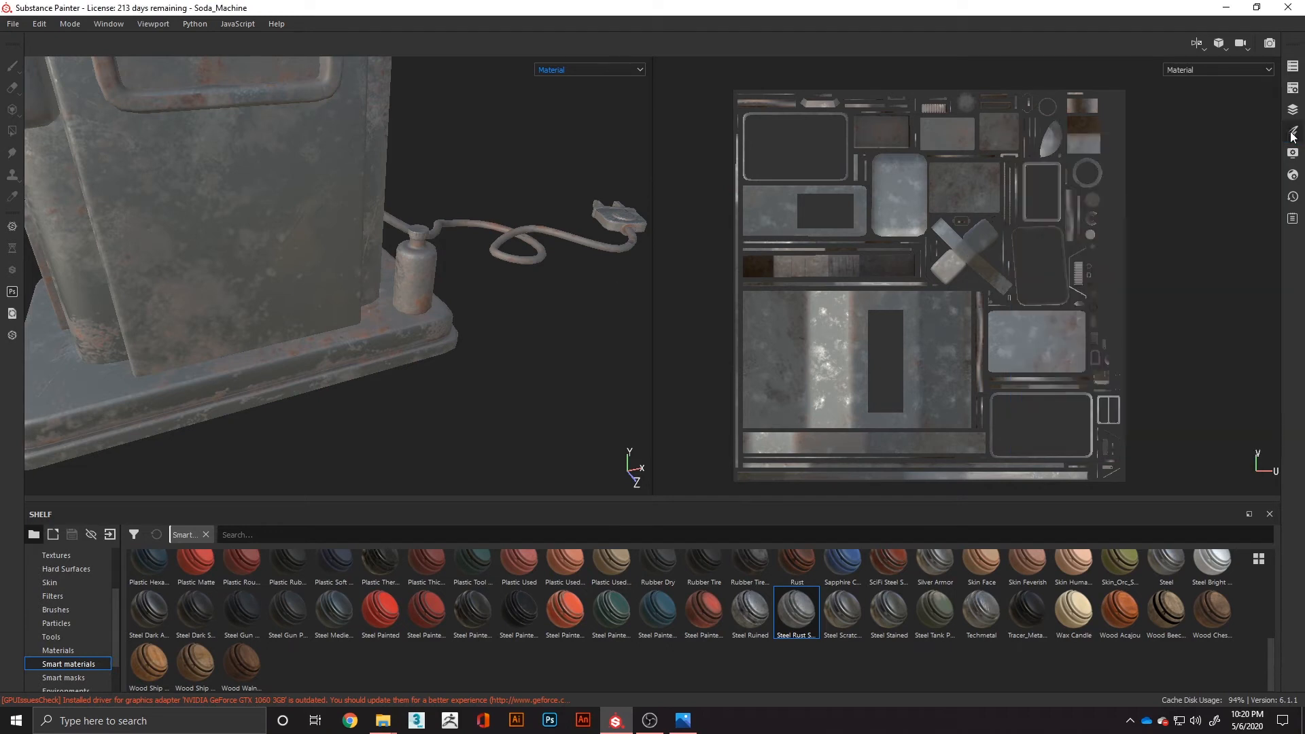
alt+drag(431, 310, 321, 215)
scroll(433, 264, up, 3)
scroll(436, 266, up, 3)
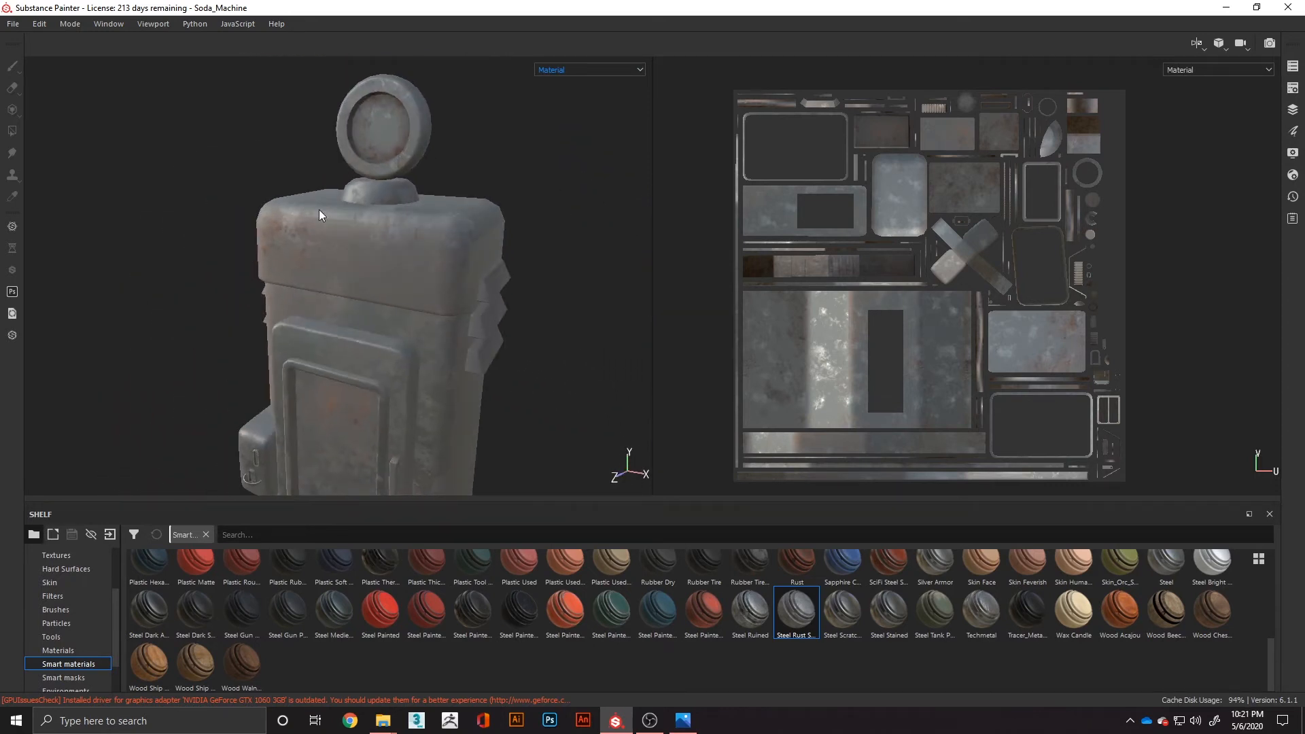
Open the layer stack and collapse the Steel Rust Surface folder
click(1293, 88)
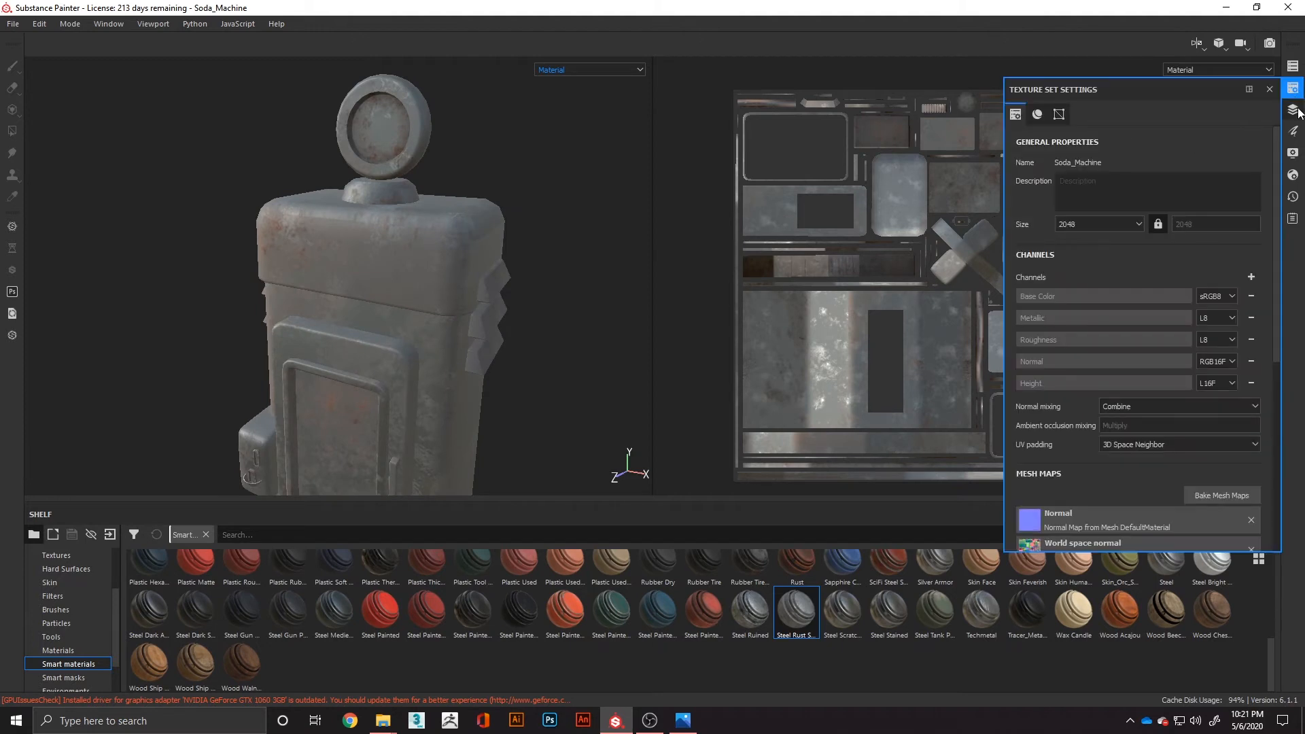
click(1293, 109)
click(1081, 165)
click(1028, 164)
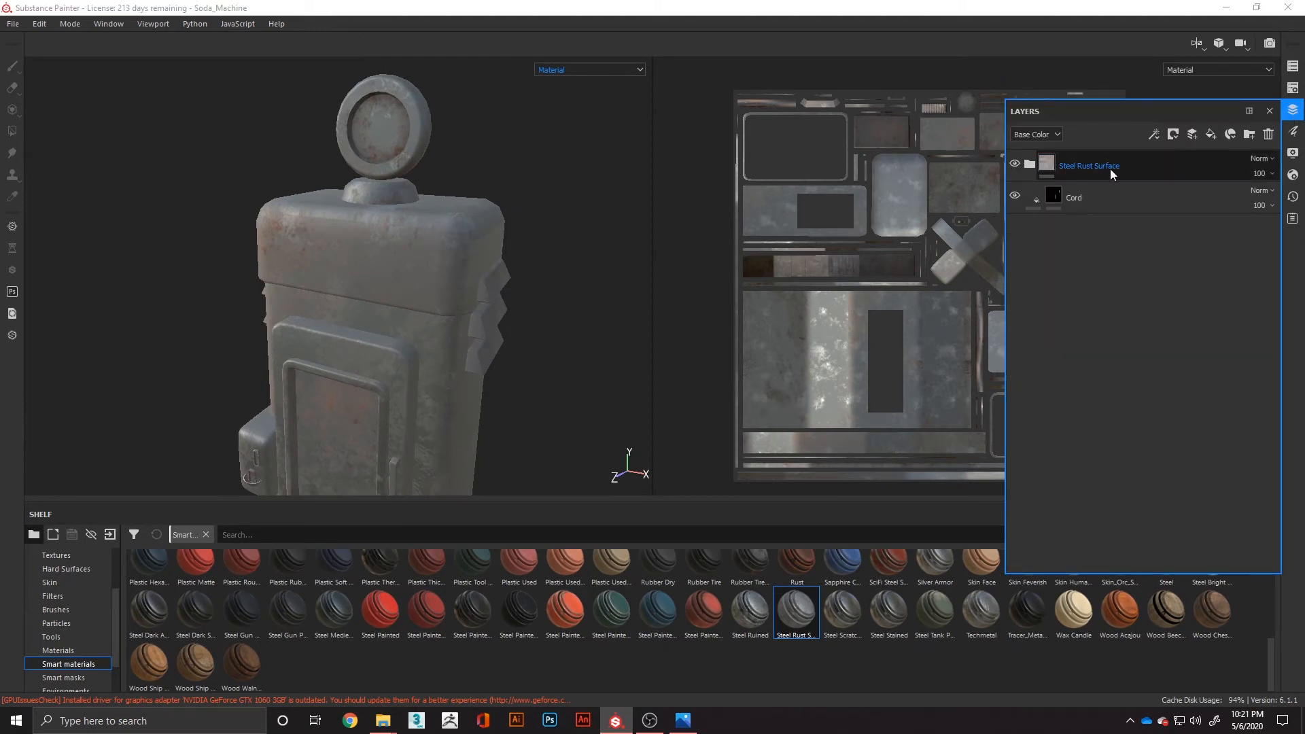
click(1045, 166)
right_click(1046, 168)
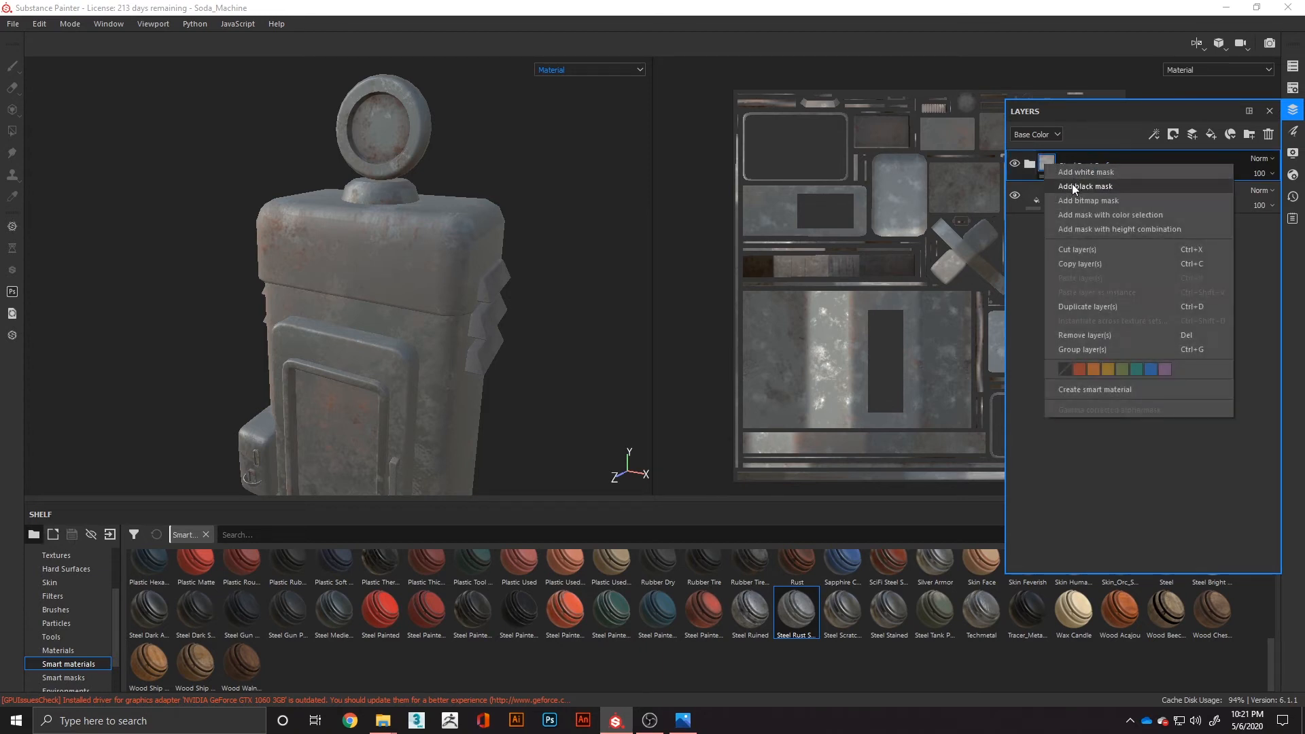
click(1035, 247)
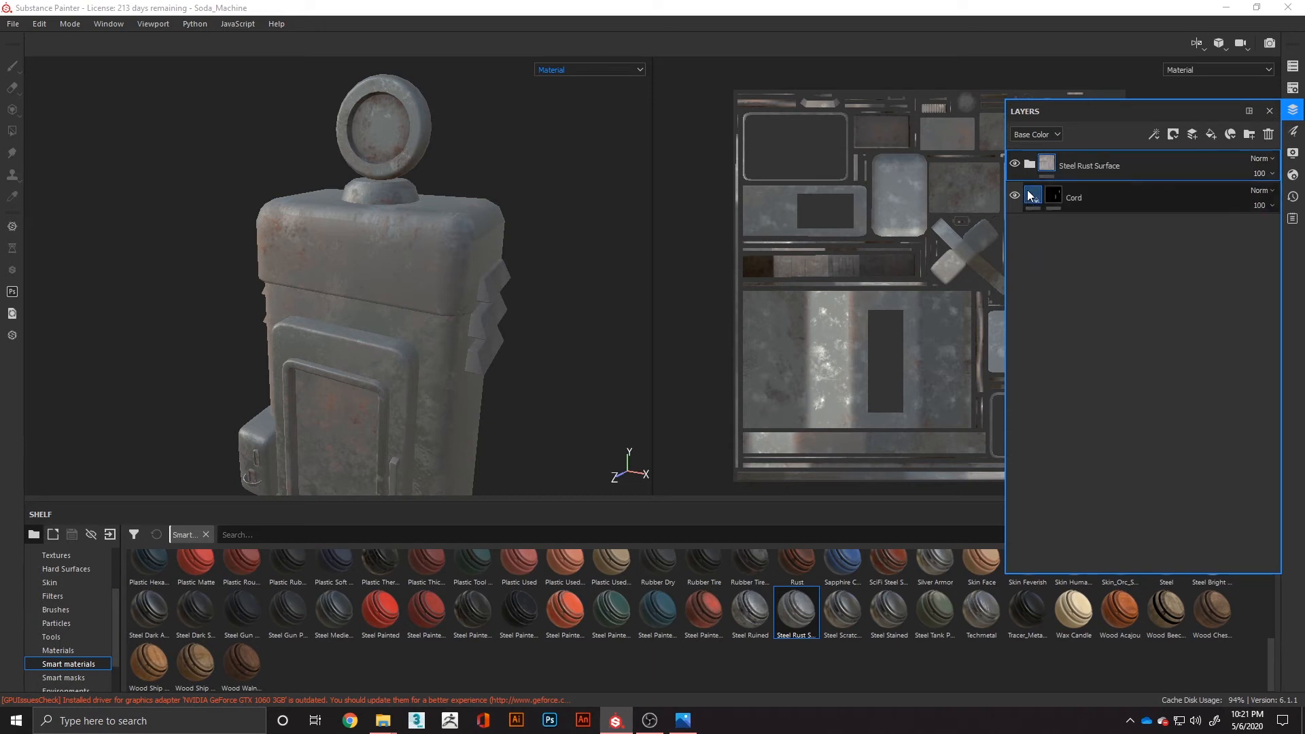
Review the layers inside the Steel Rust Surface folder, collapse it and add a black mask to the folder
click(1029, 164)
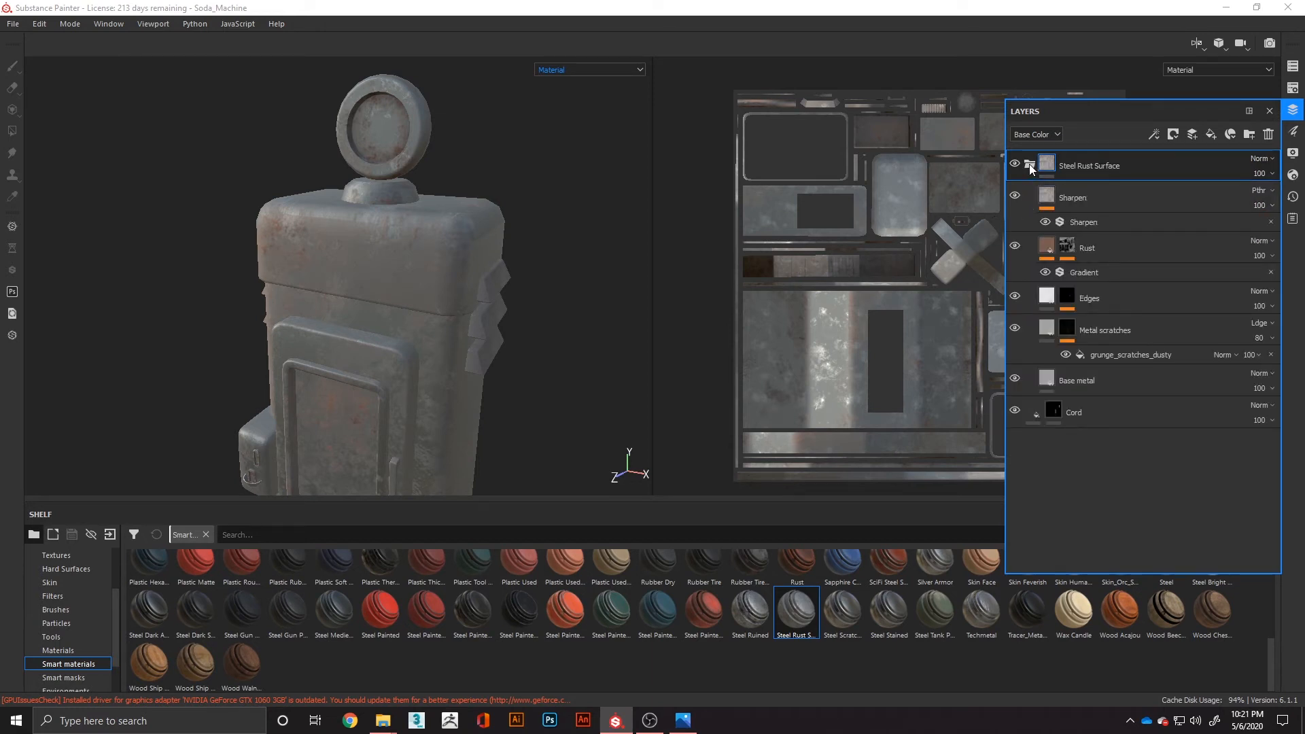
click(1029, 165)
click(1029, 165)
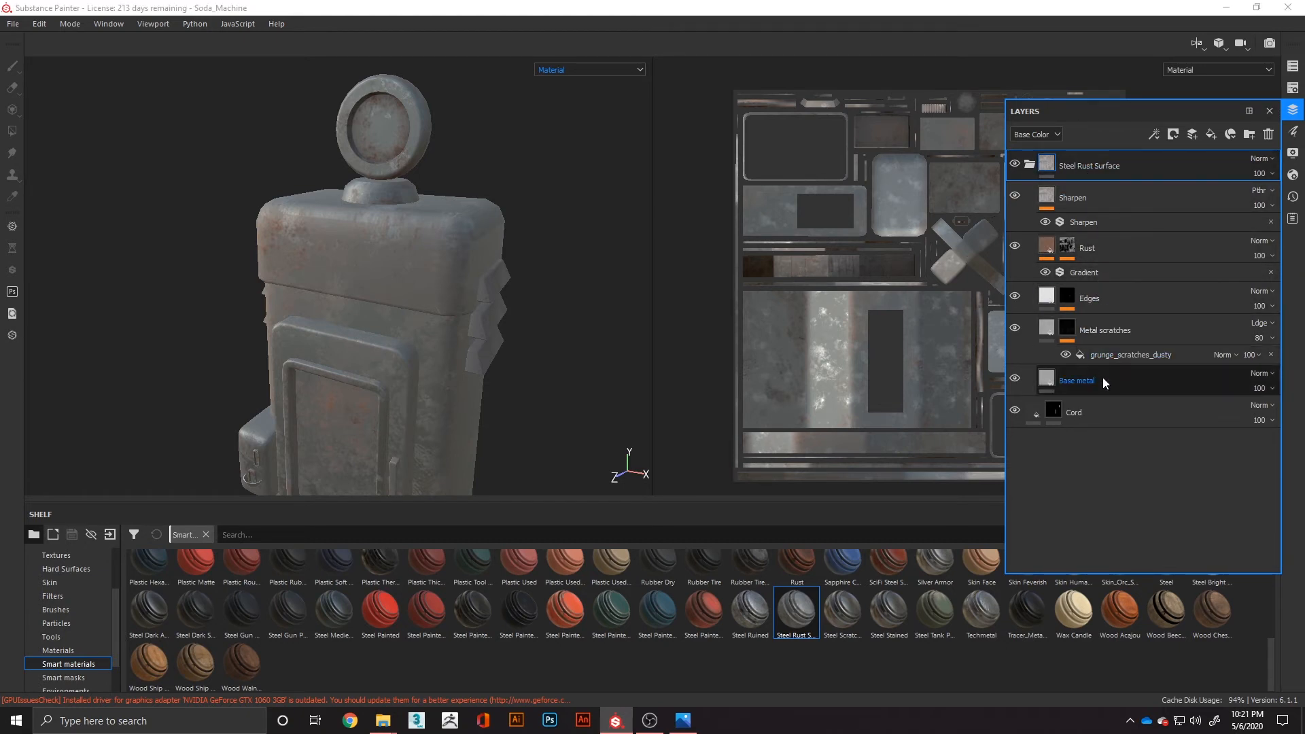
click(1030, 163)
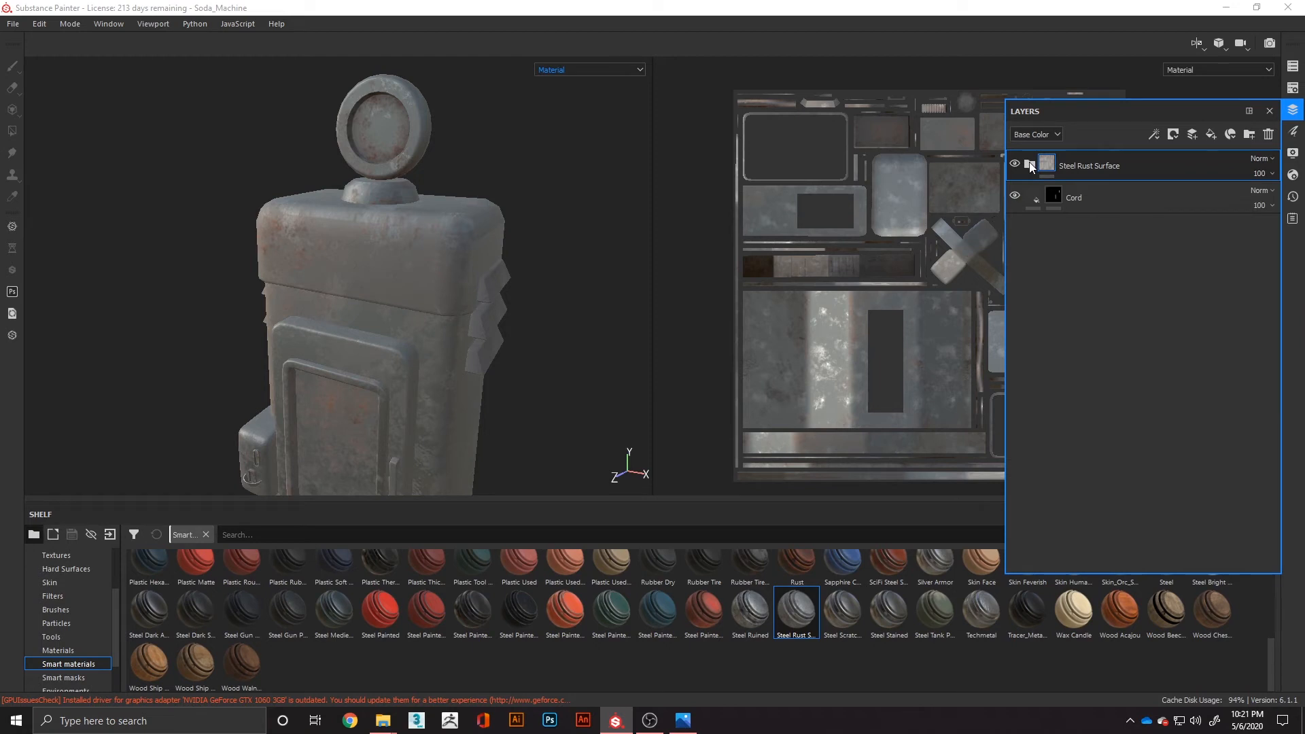
right_click(1030, 162)
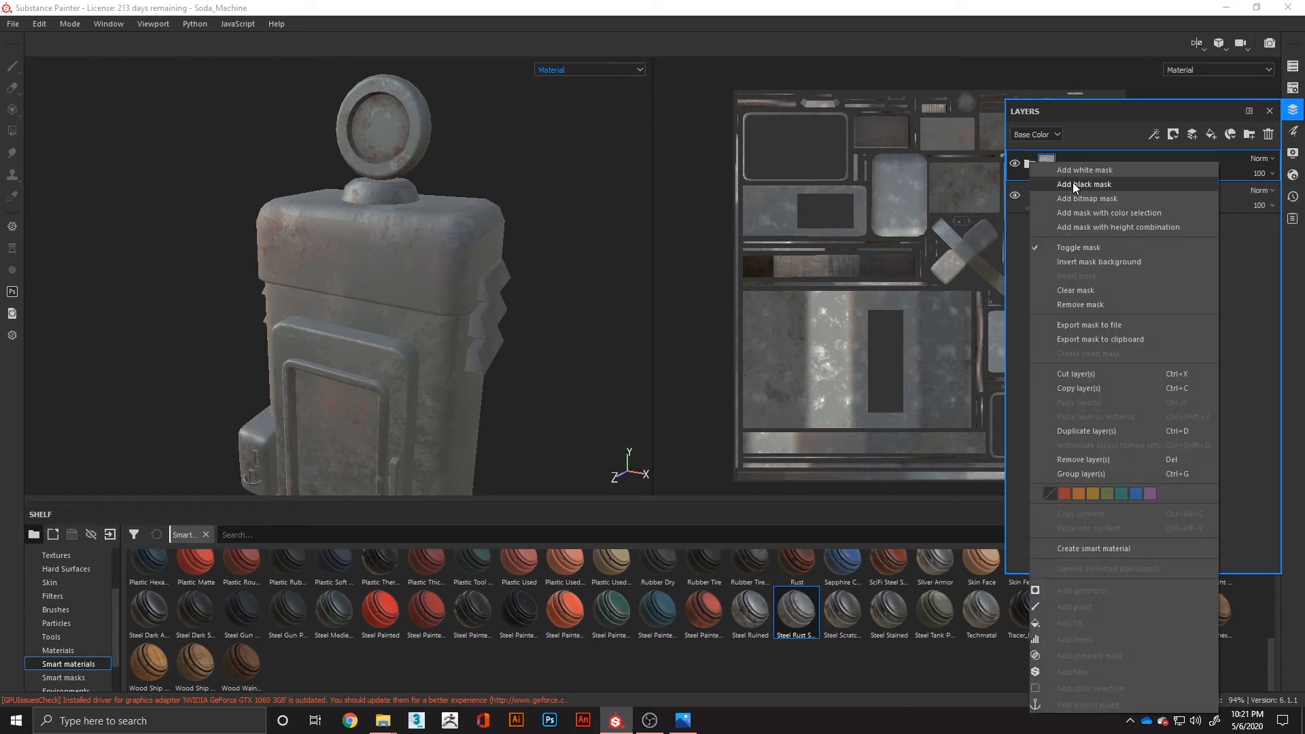
click(1074, 183)
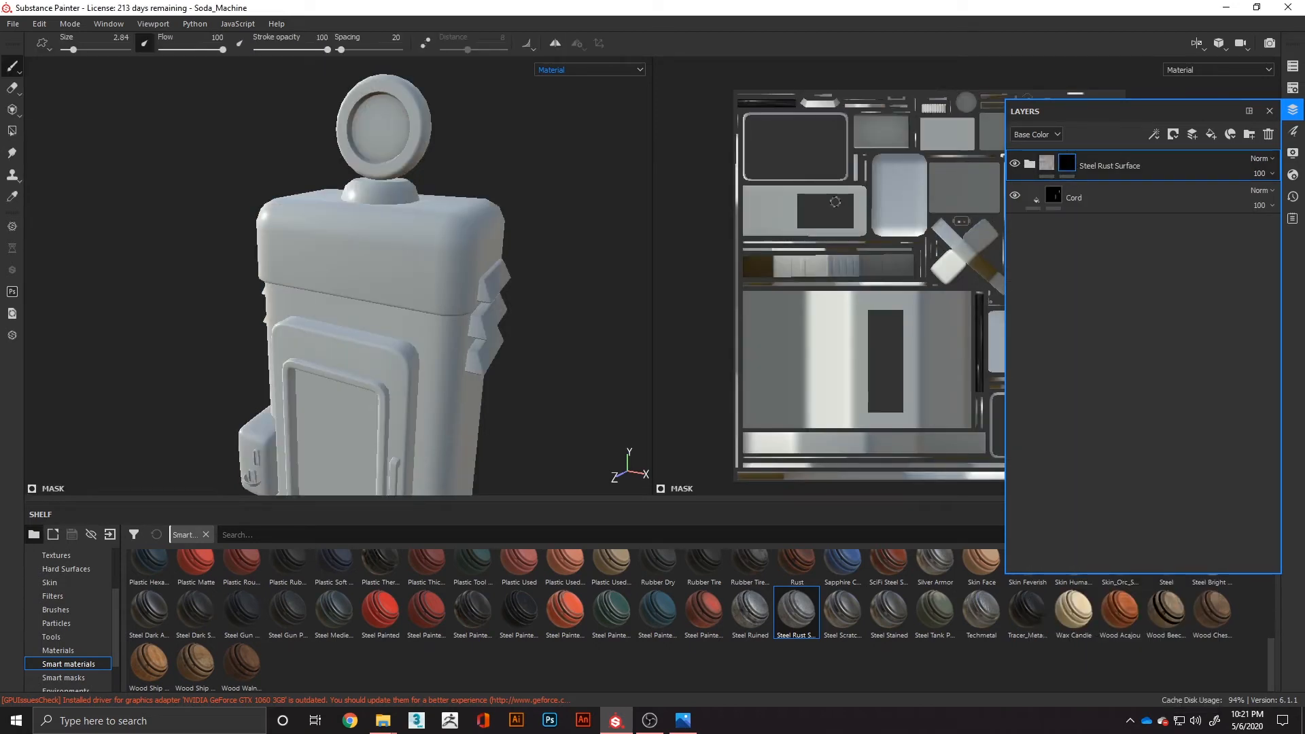
Reveal the rust material on the collar below the round sign using Polygon Fill in UV chunk mode with value 1
click(11, 131)
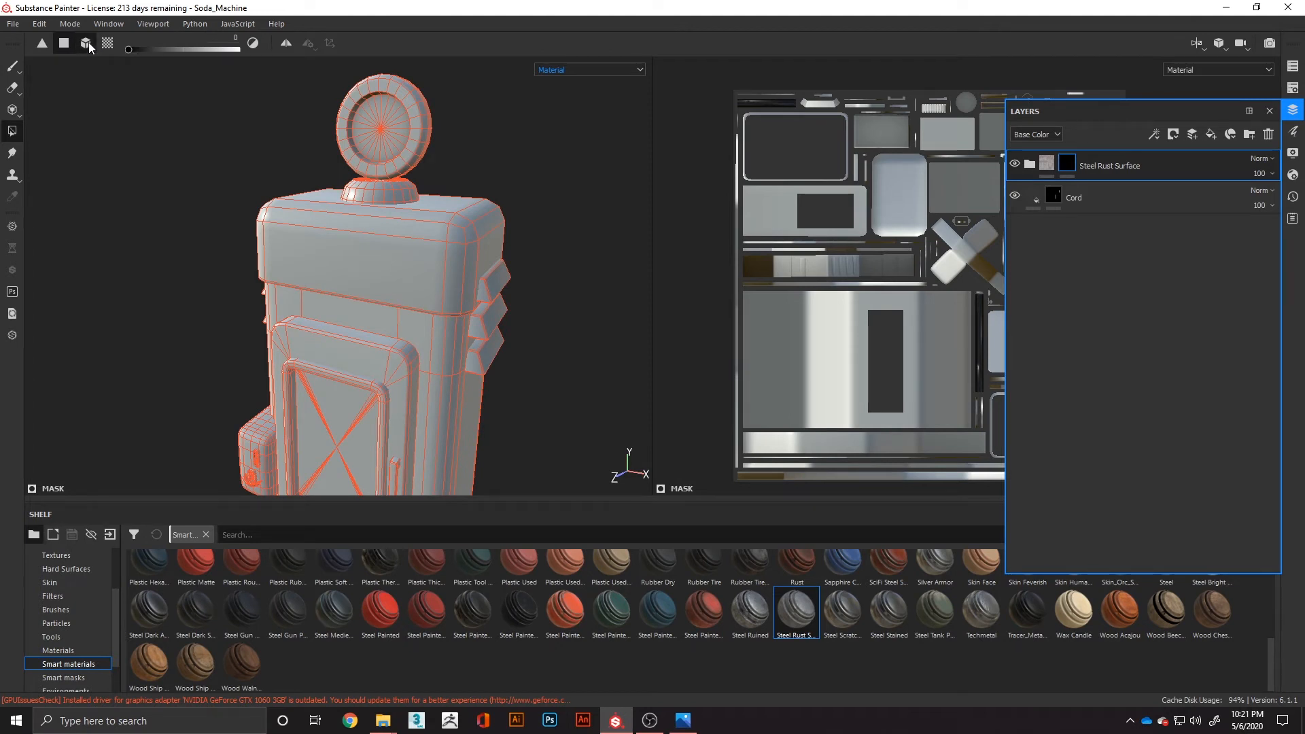
click(108, 43)
alt+drag(390, 190, 361, 205)
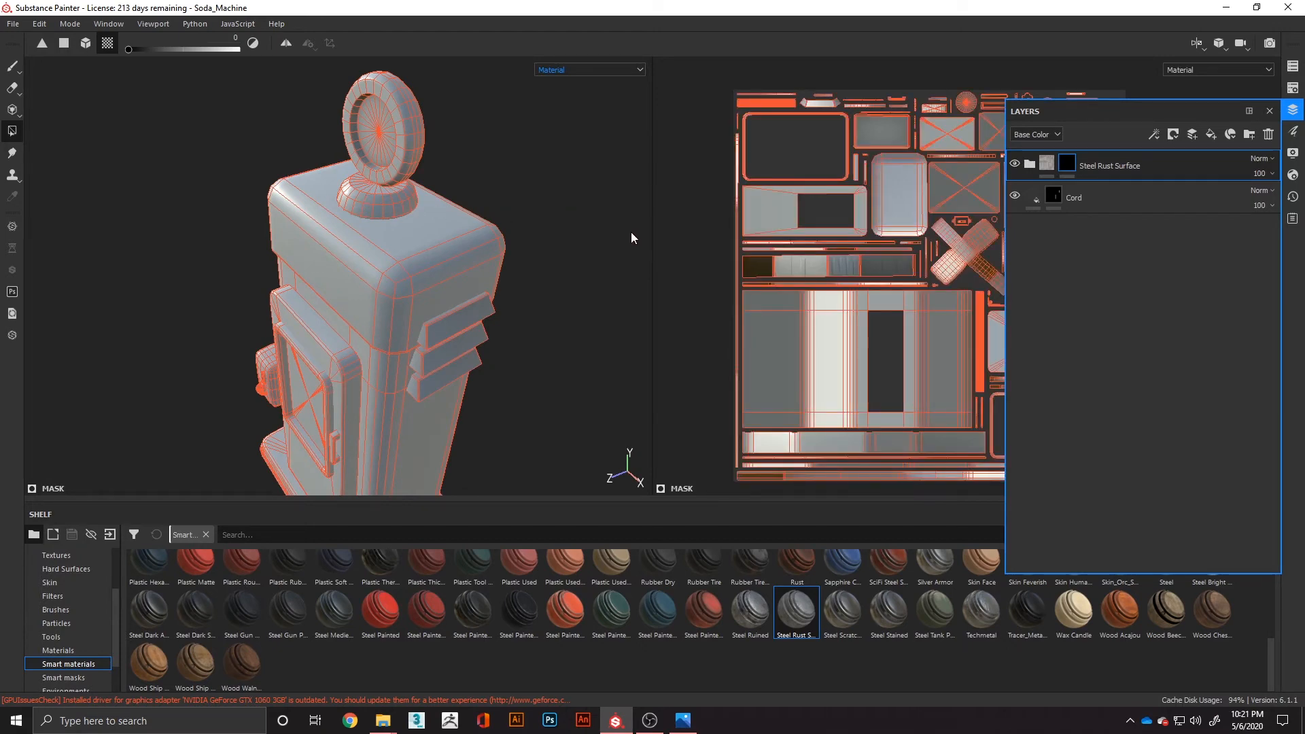
alt+drag(402, 236, 414, 213)
scroll(404, 214, up, 2)
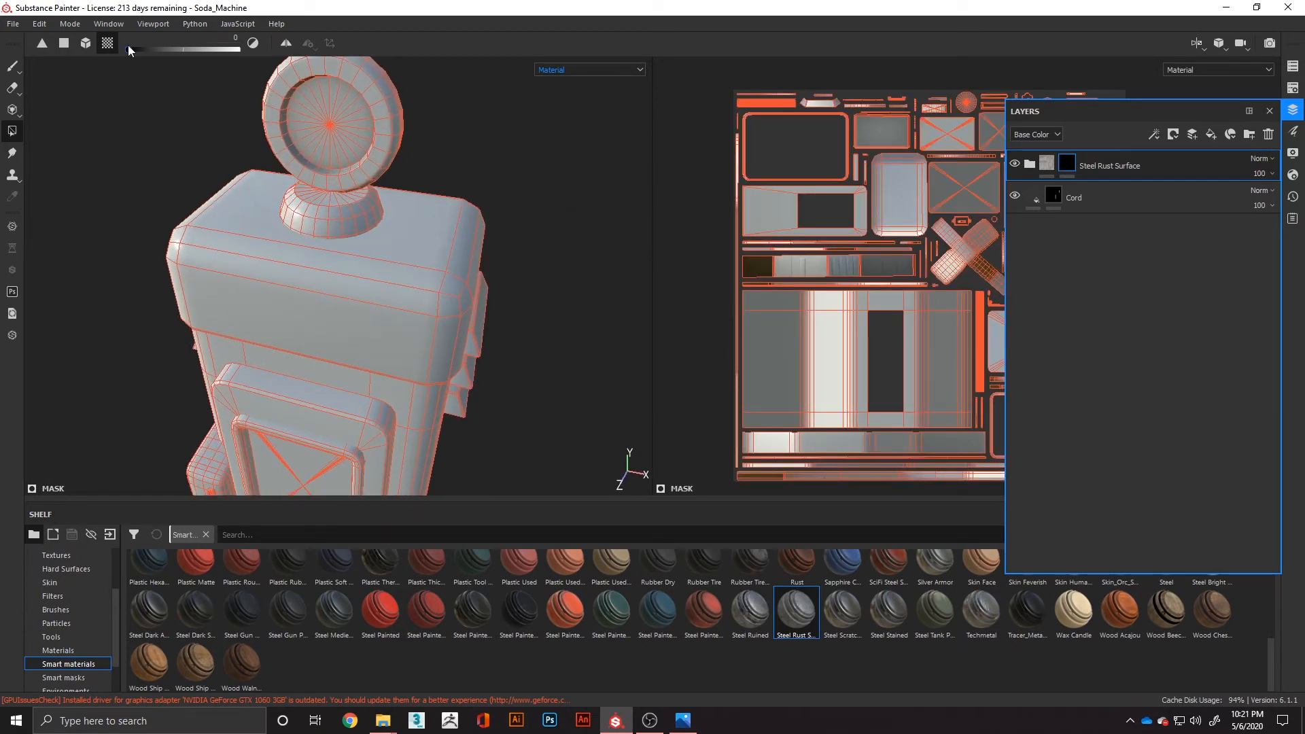
drag(132, 48, 148, 49)
drag(241, 63, 357, 198)
key(alt+space)
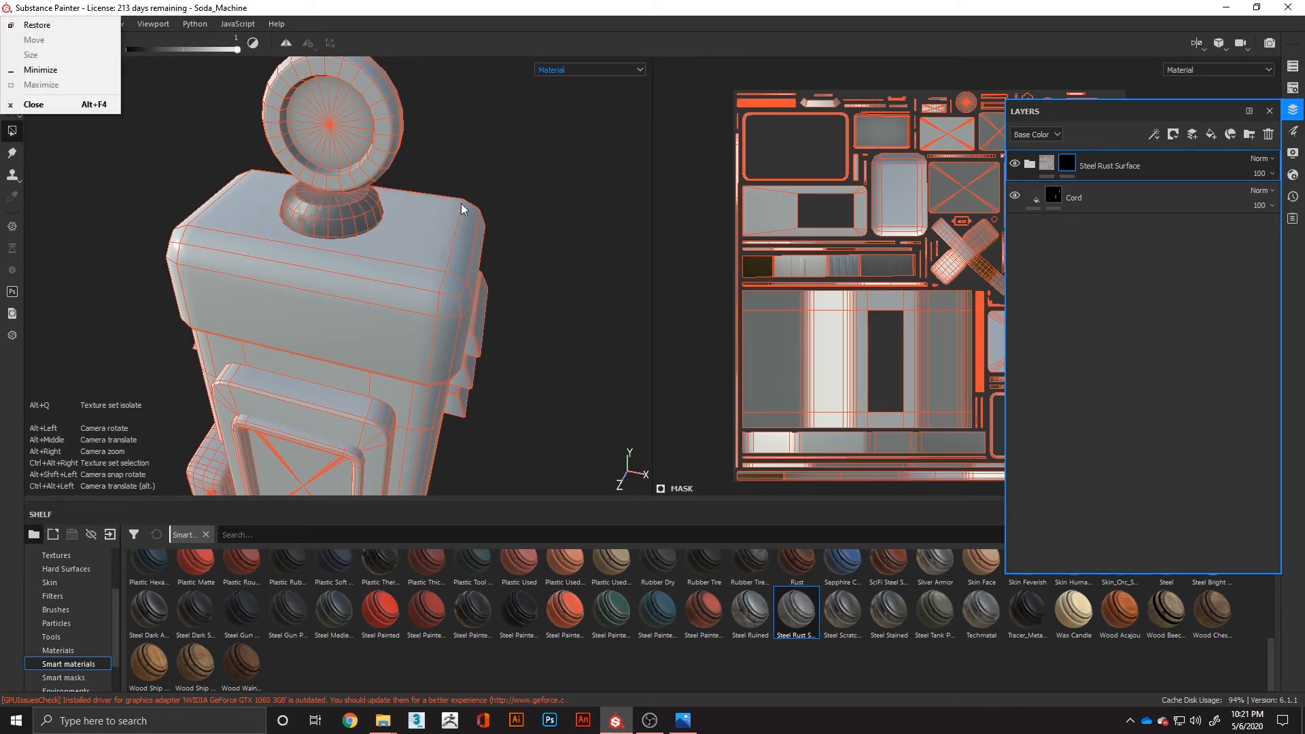
key(Escape)
Fill the raised frame around the machine's front panel in the mask to give it the rust material
alt+drag(514, 201, 338, 220)
scroll(338, 219, up, 5)
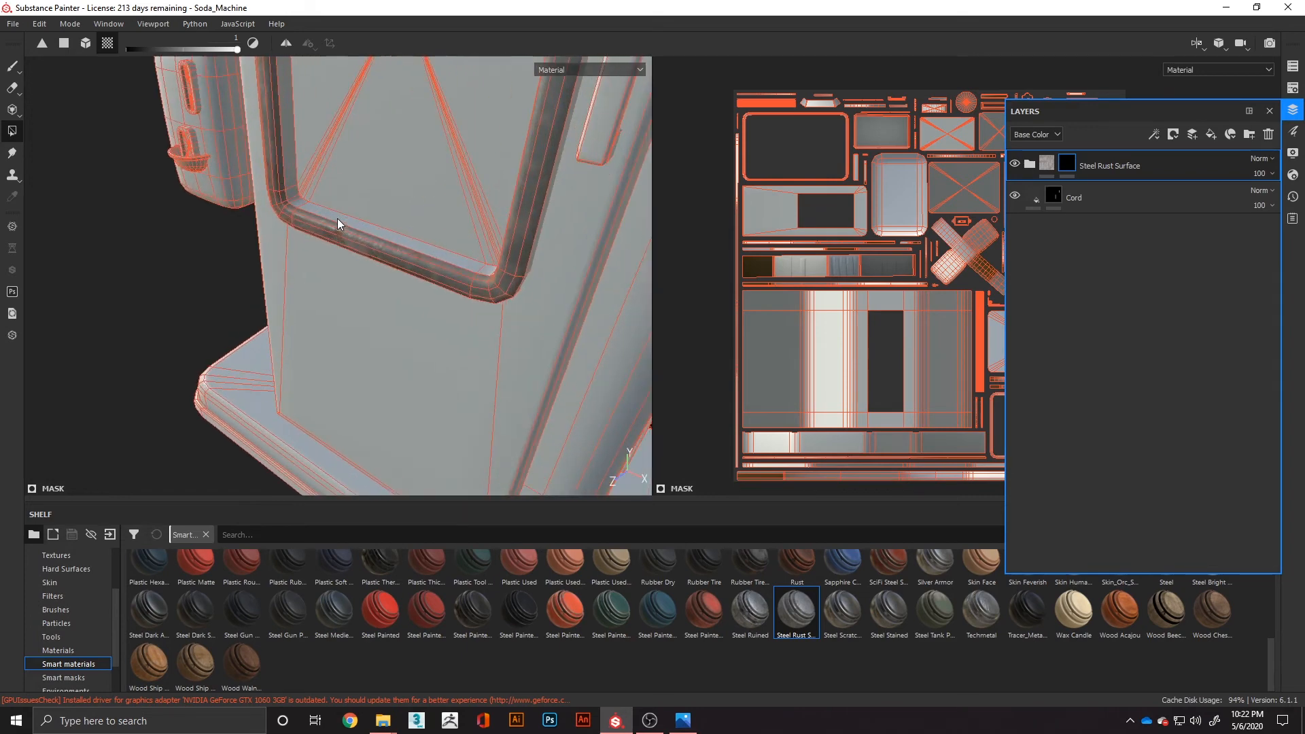
alt+drag(332, 219, 429, 242)
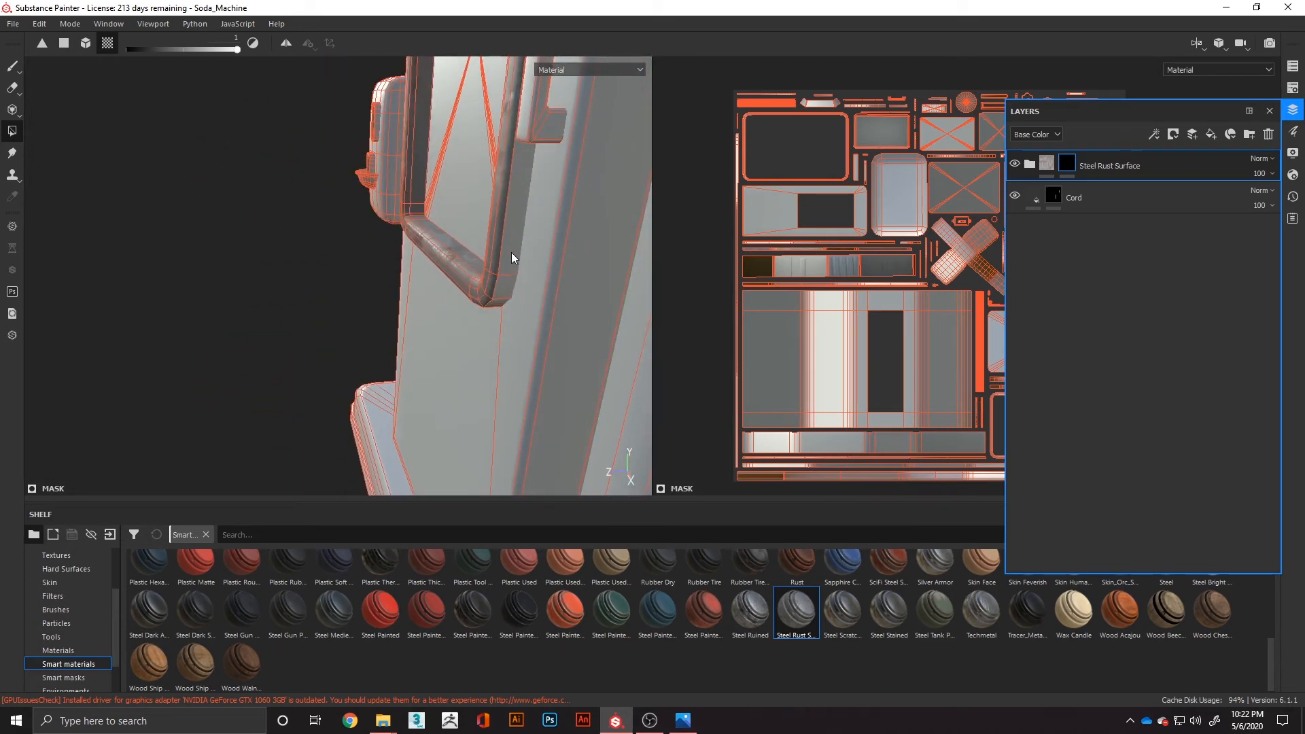
alt+drag(506, 274, 524, 331)
alt+middle_drag(524, 331, 542, 256)
scroll(542, 256, down, 1)
Reveal the rust material on the two small slot frames of the side box
alt+middle_drag(425, 218, 406, 308)
scroll(399, 206, up, 3)
scroll(398, 206, up, 1)
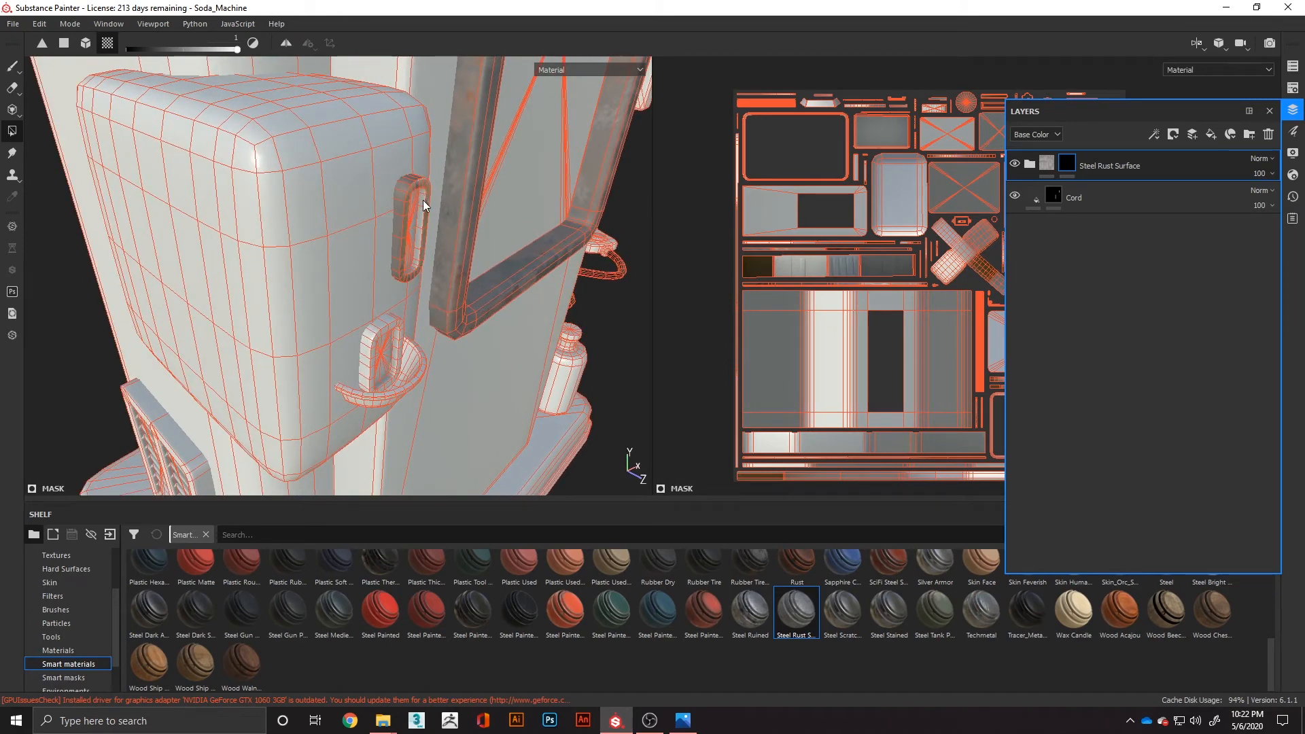
alt+drag(422, 219, 356, 258)
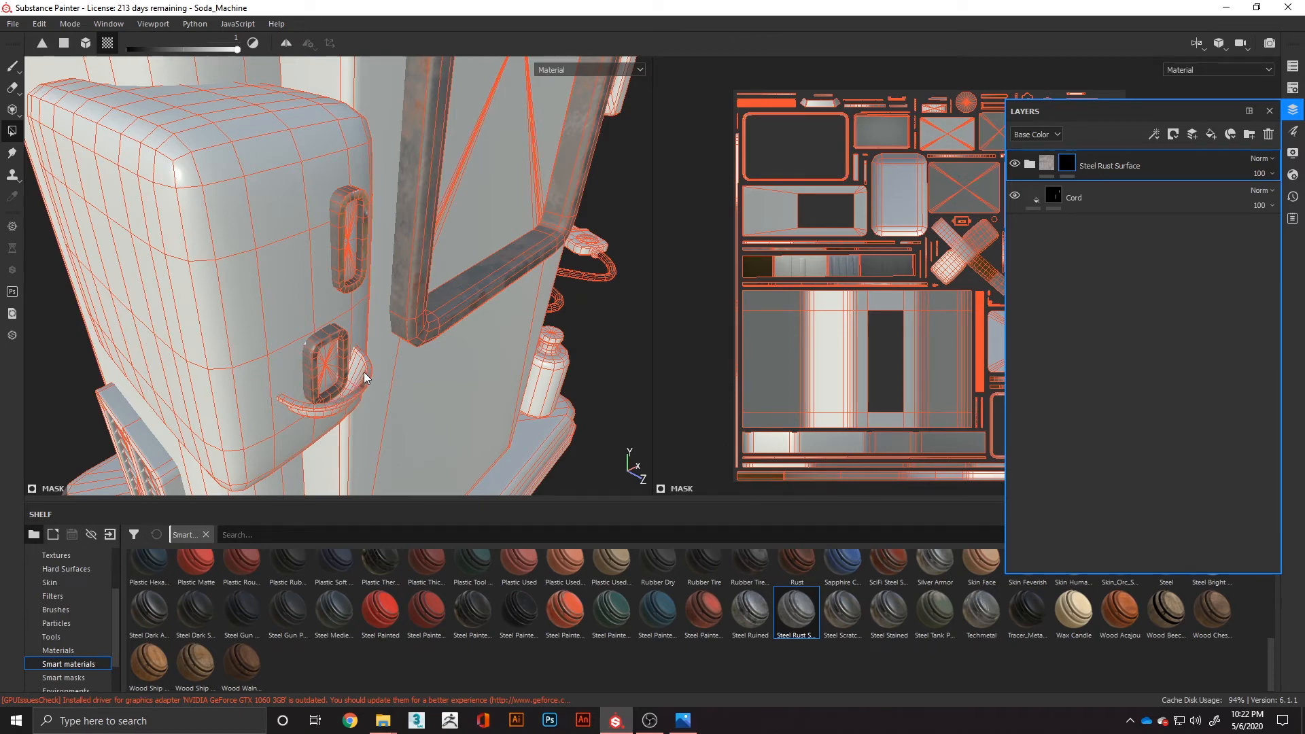
Fill the bowl and rim of the cup on the side box in the rust material's mask
alt+drag(365, 375, 288, 265)
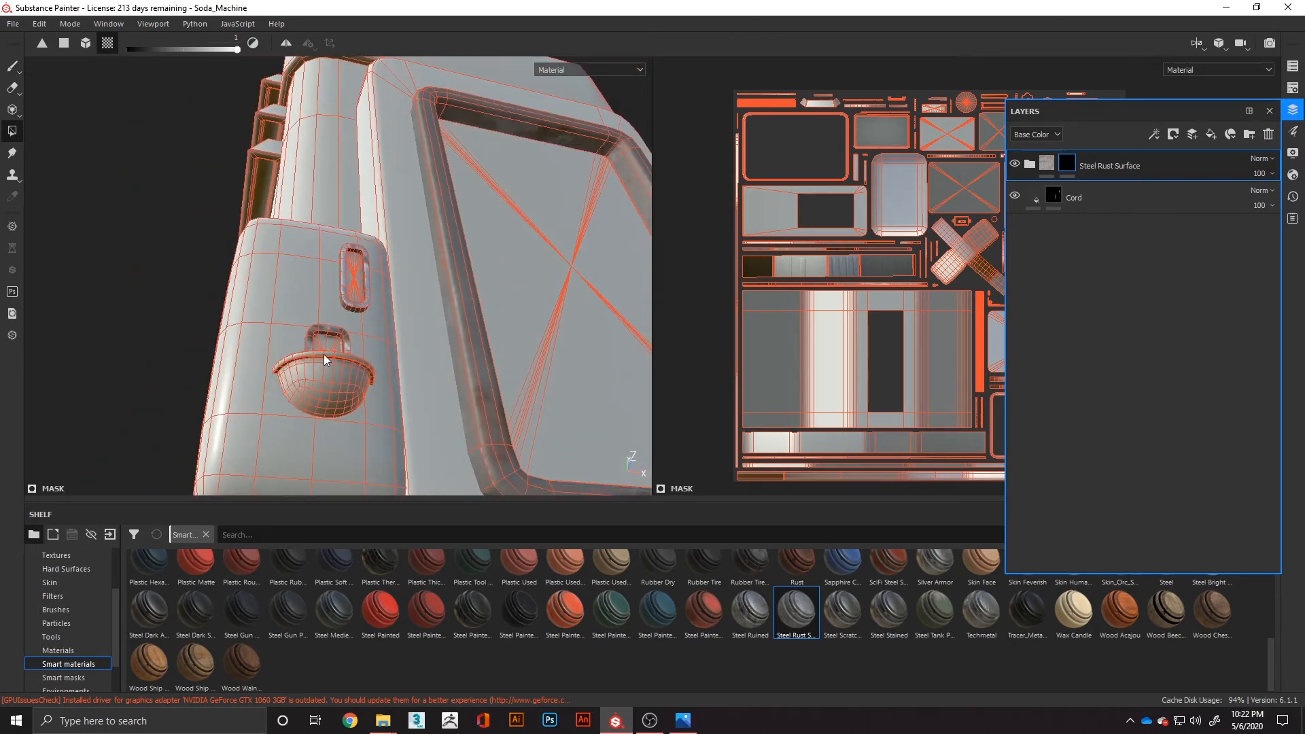
scroll(321, 361, up, 5)
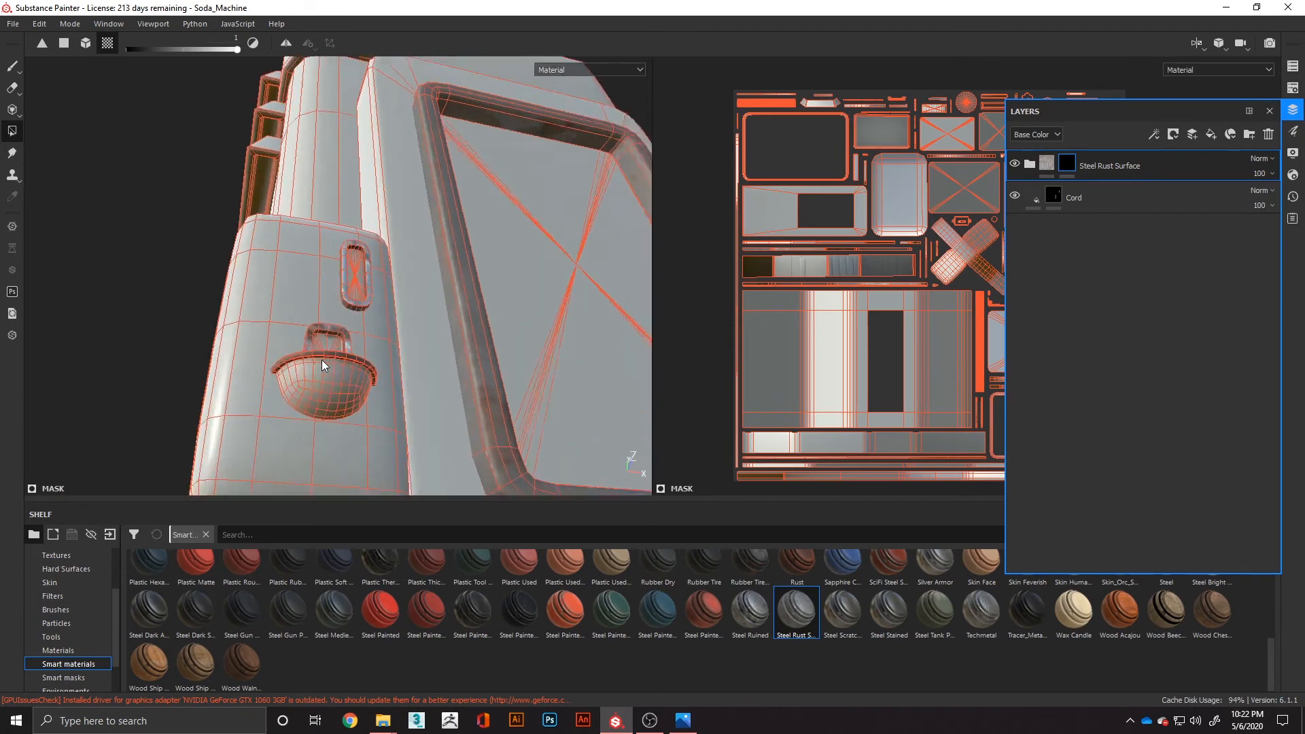
scroll(375, 377, down, 5)
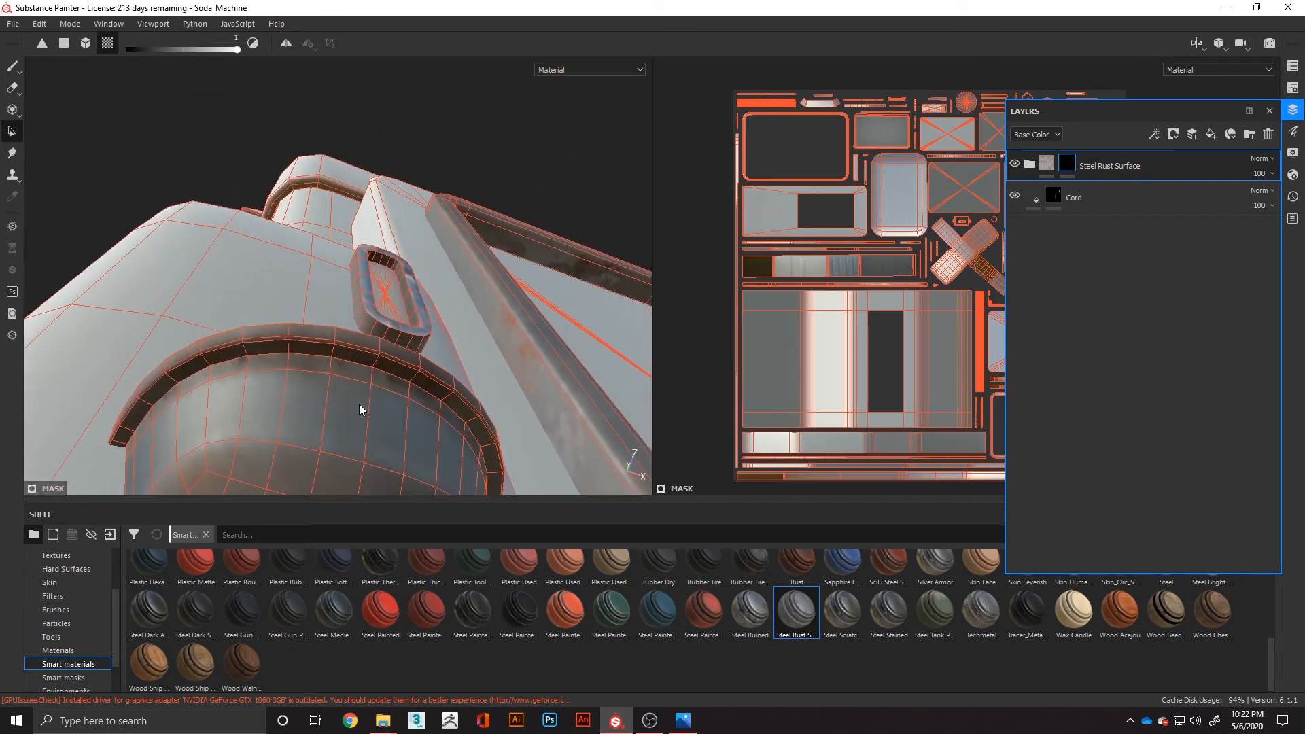
mouse_move(356, 393)
alt+mouse_down()
mouse_move(353, 374)
mouse_move(388, 379)
mouse_move(417, 431)
mouse_move(455, 381)
mouse_move(425, 329)
mouse_move(364, 386)
mouse_move(340, 373)
alt+mouse_up()
scroll(341, 374, up, 5)
scroll(353, 364, up, 5)
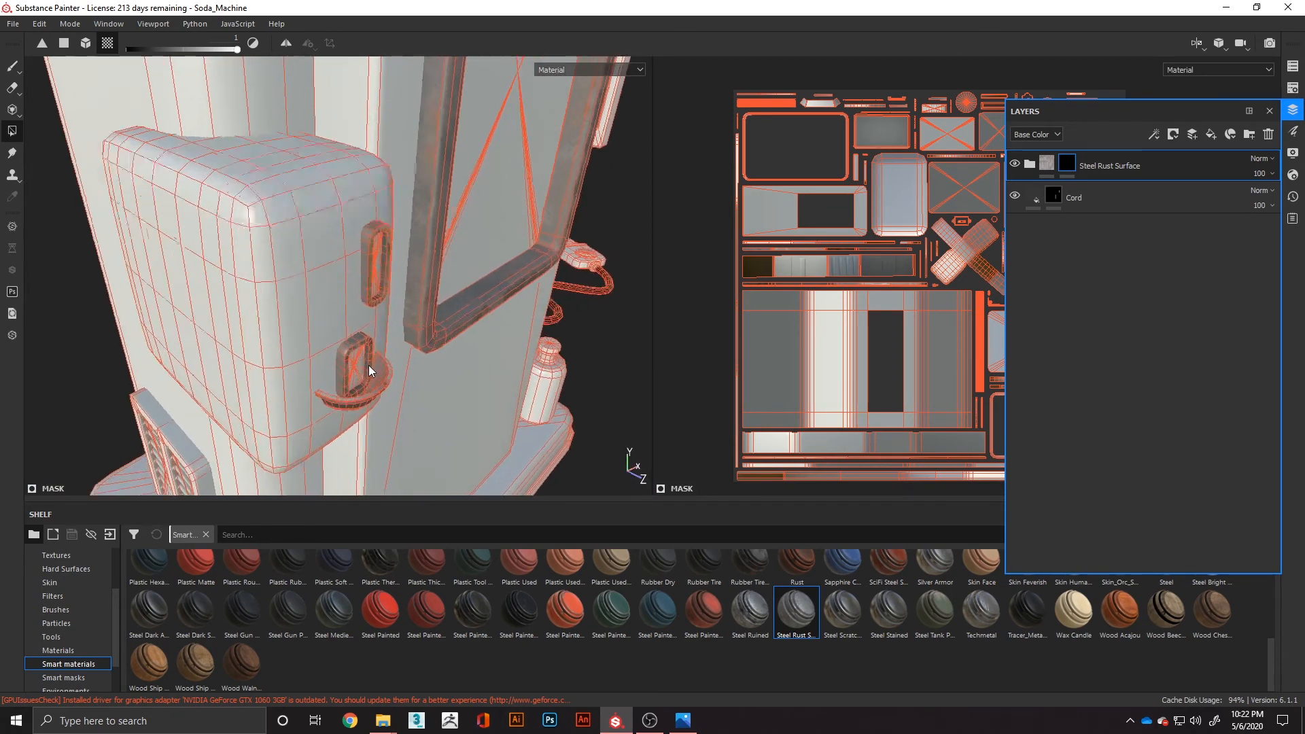
scroll(401, 373, down, 9)
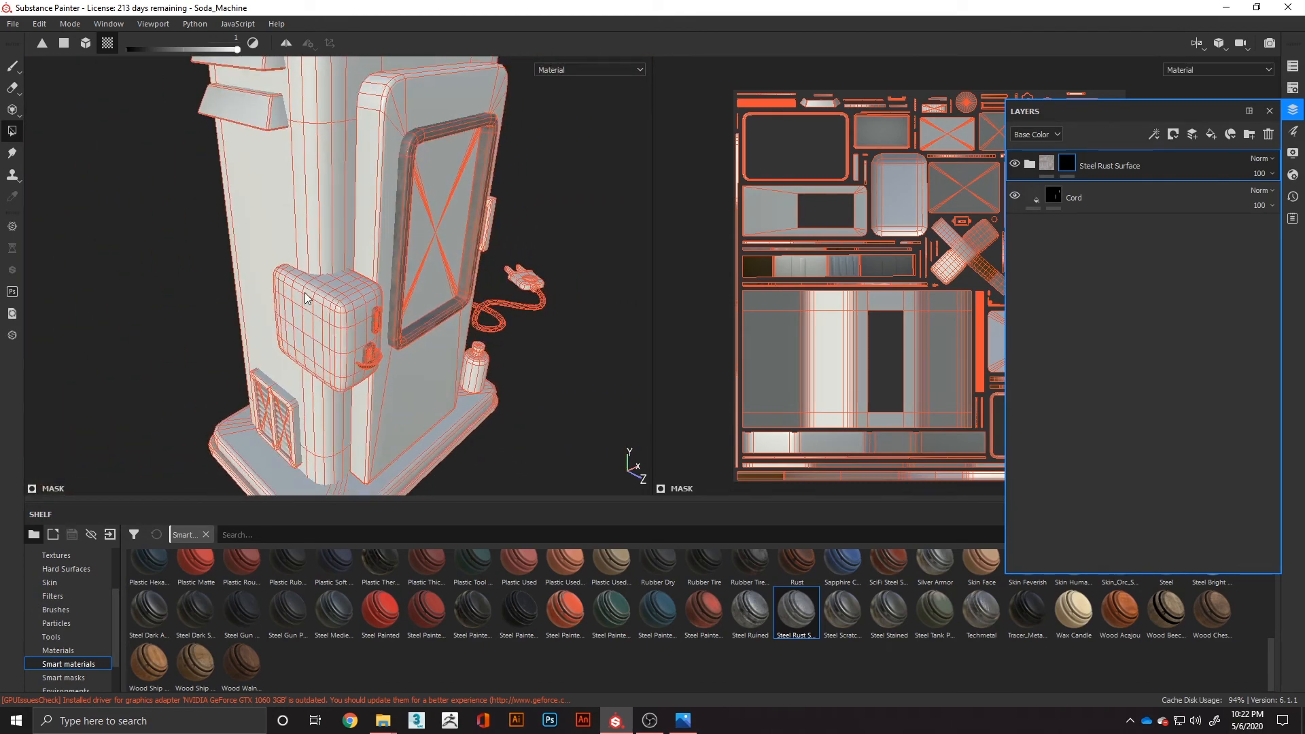
Add the angled fins on the machine's upper sides to the rust material's mask
scroll(320, 288, up, 3)
alt+drag(321, 288, 352, 224)
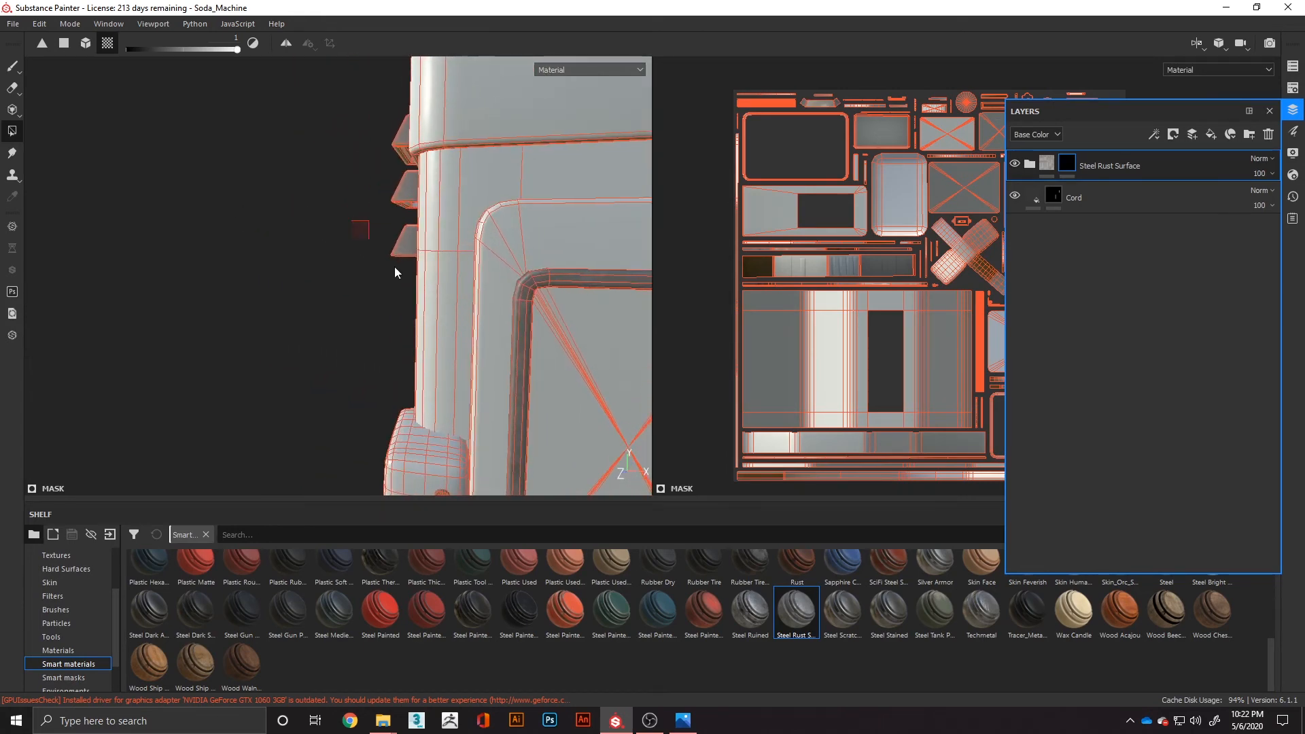
drag(394, 268, 458, 352)
Reveal the rust material on the machine's stepped base and on the plate where the cord comes out
scroll(458, 352, up, 3)
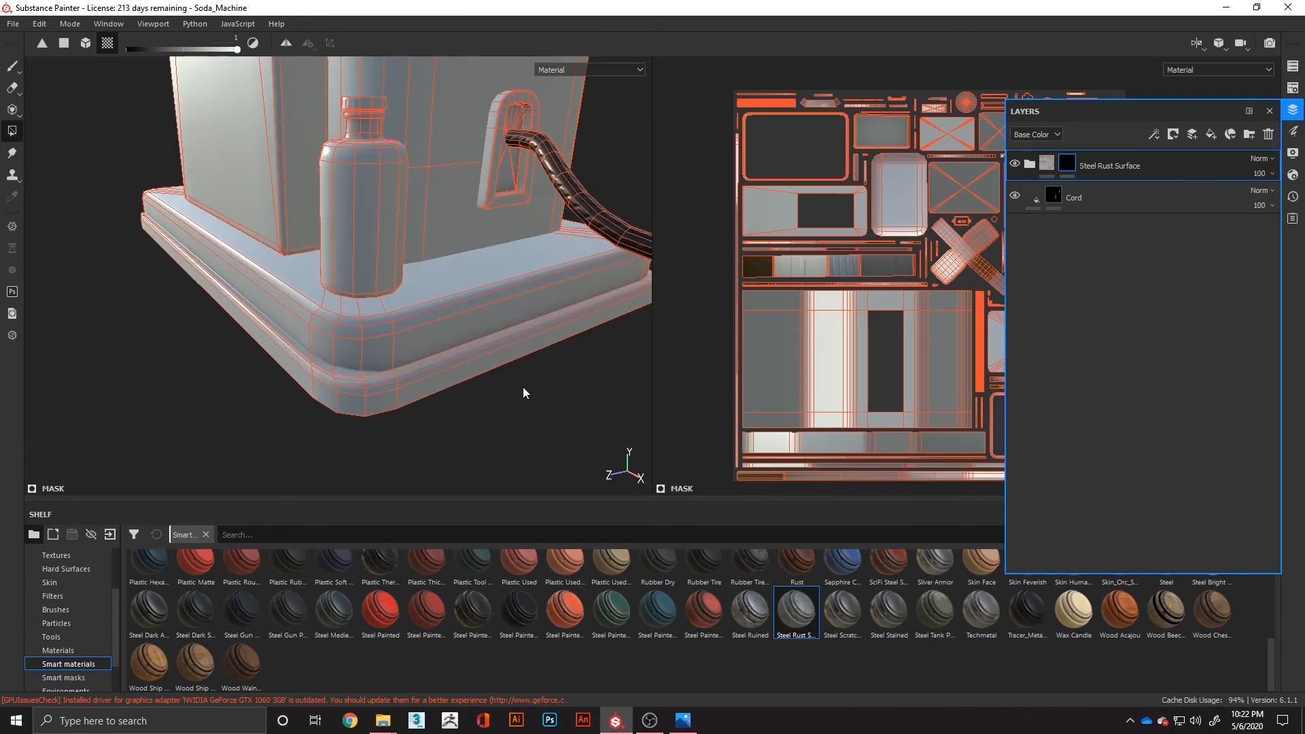
mouse_move(524, 387)
alt+mouse_down()
mouse_move(533, 417)
mouse_move(488, 264)
alt+mouse_up()
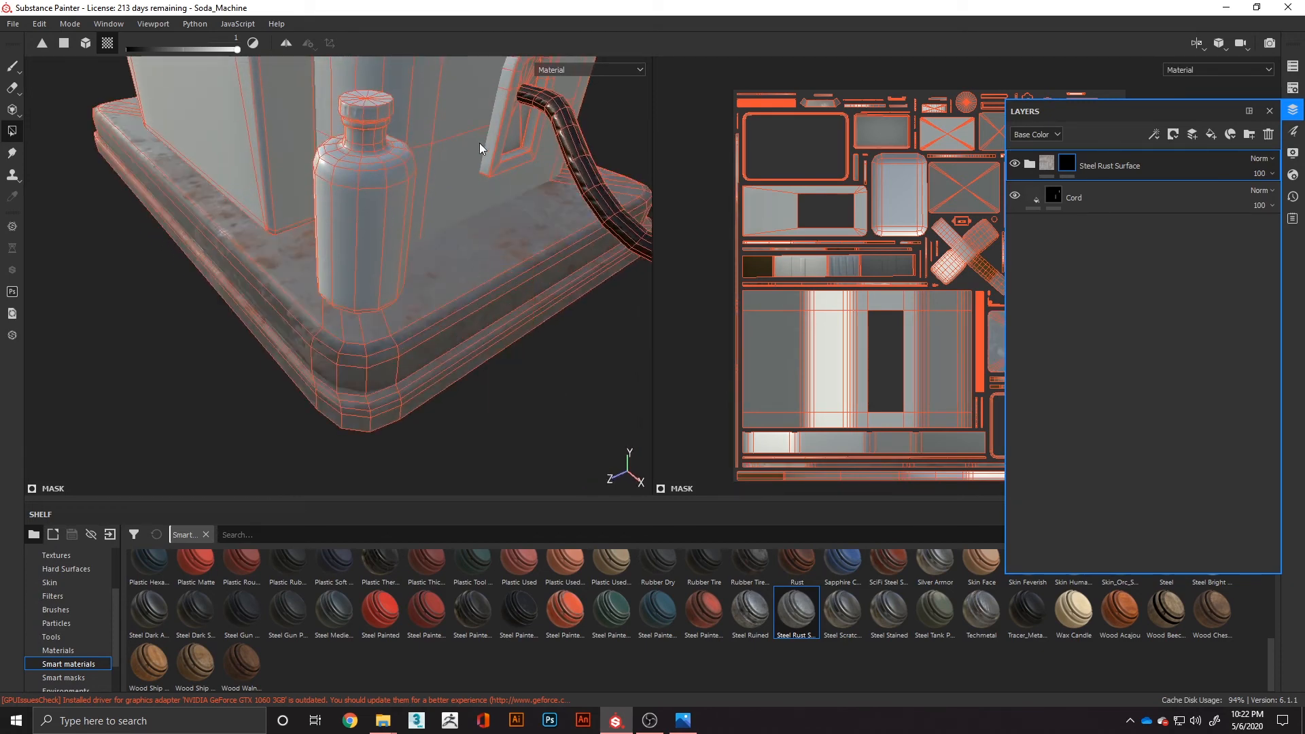
click(515, 153)
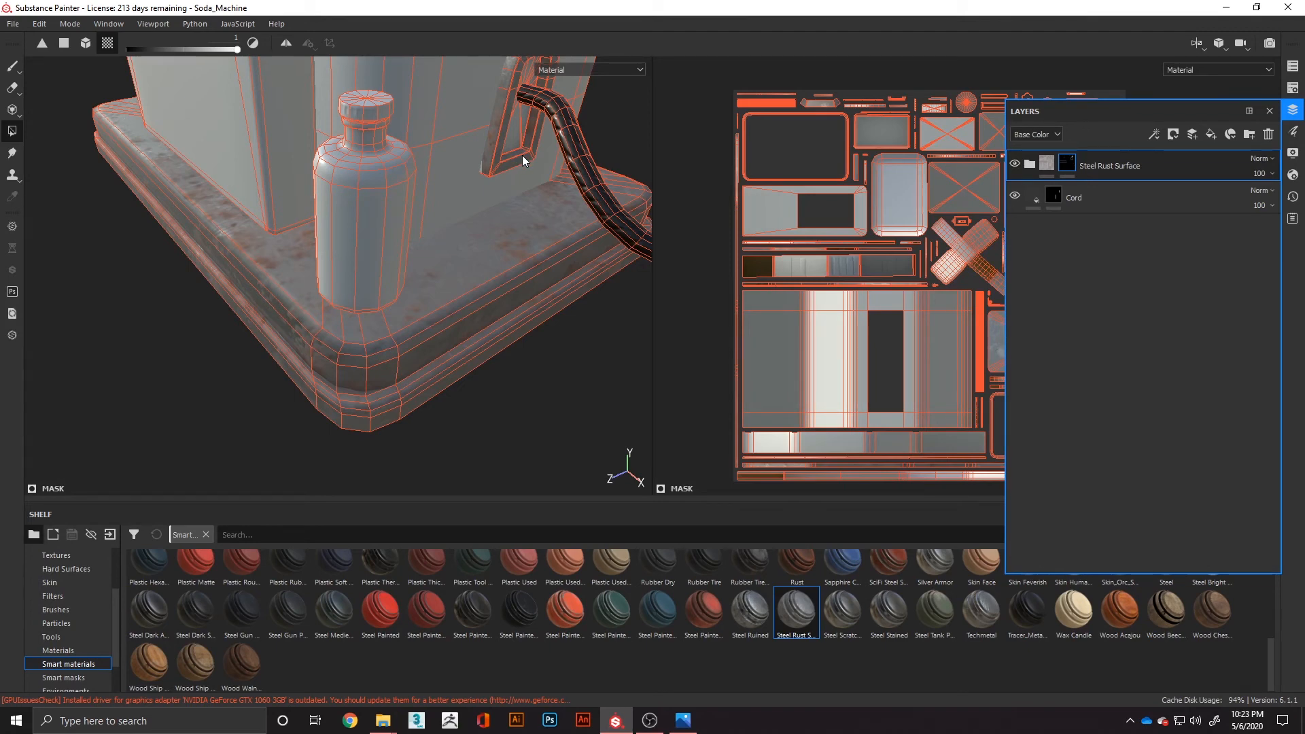
Switch Polygon Fill to mesh mode and reveal the rust material on the small slatted vent at the machine's back
alt+drag(524, 161, 382, 268)
scroll(472, 263, down, 5)
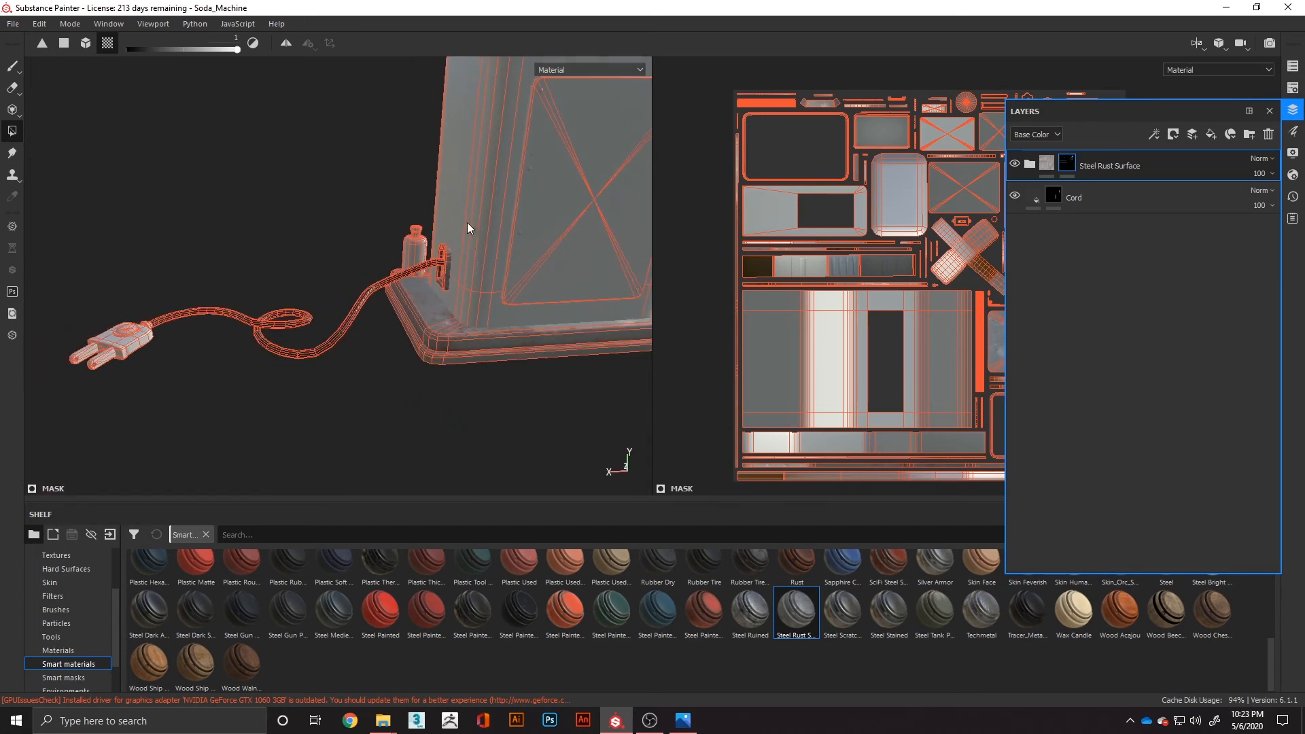
alt+middle_drag(467, 223, 456, 279)
alt+drag(456, 279, 381, 258)
scroll(324, 229, up, 5)
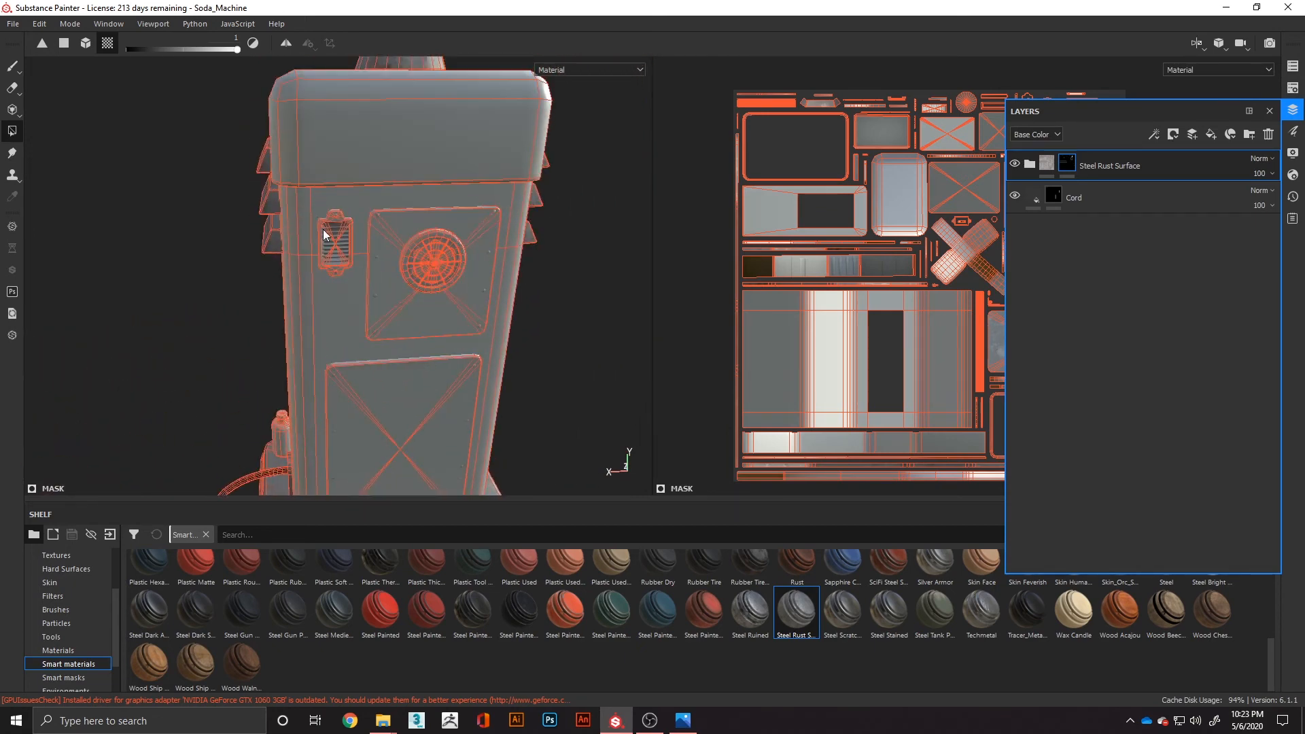
scroll(337, 244, up, 2)
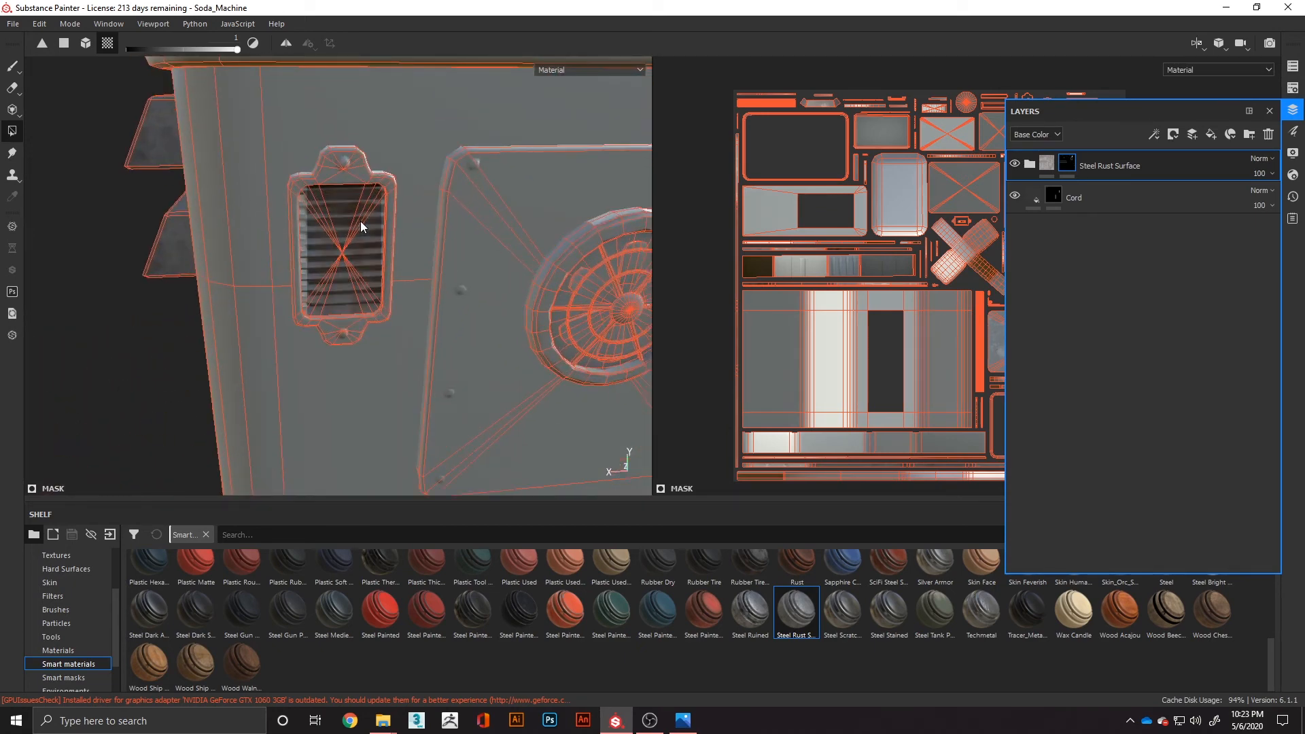
click(85, 43)
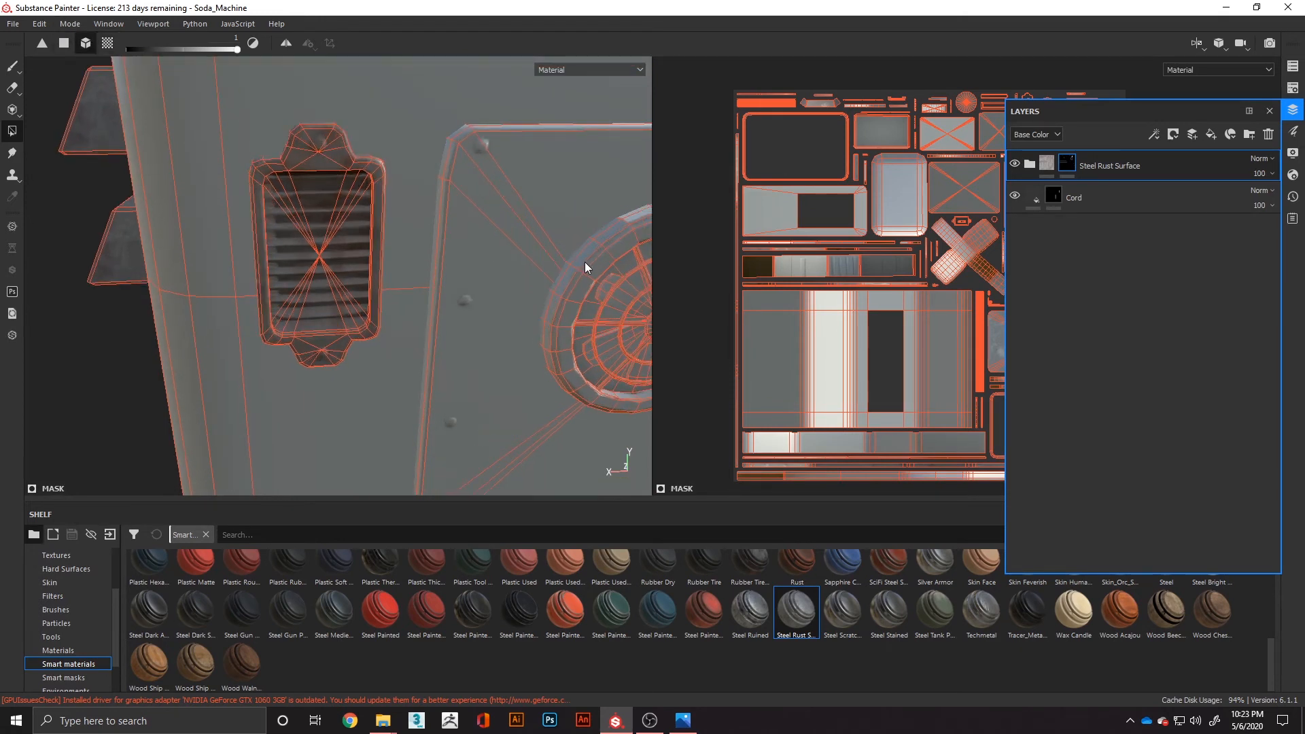
Reveal the rust material on the round fan on the machine's back panel with mesh-mode Polygon Fill
click(584, 262)
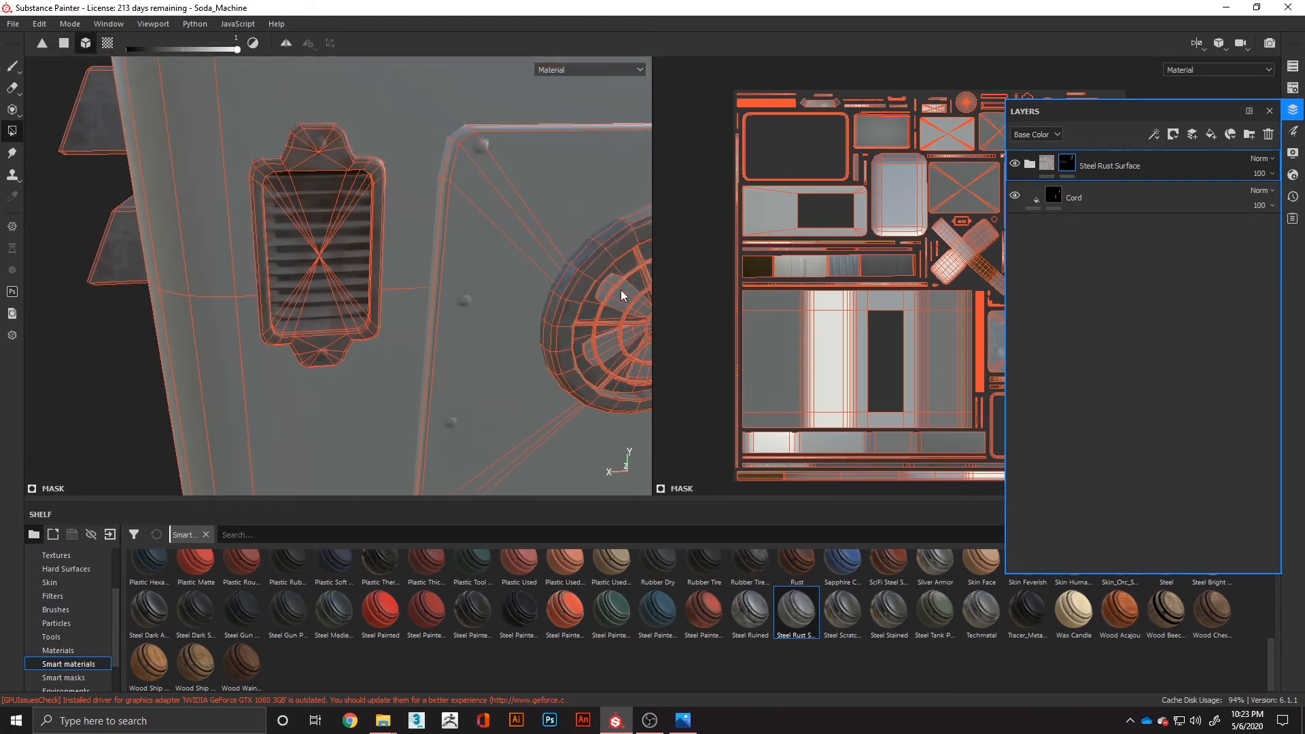
alt+middle_drag(618, 295, 350, 219)
scroll(401, 223, up, 6)
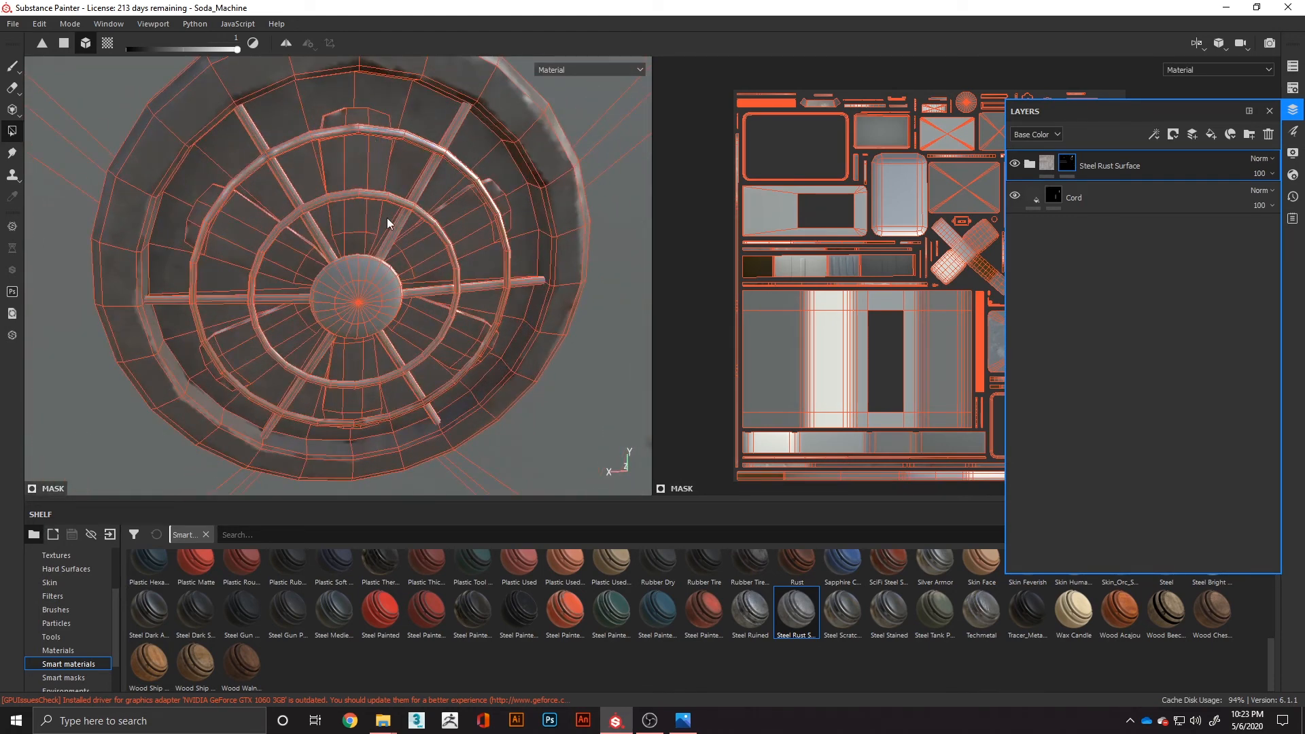
alt+drag(329, 304, 212, 248)
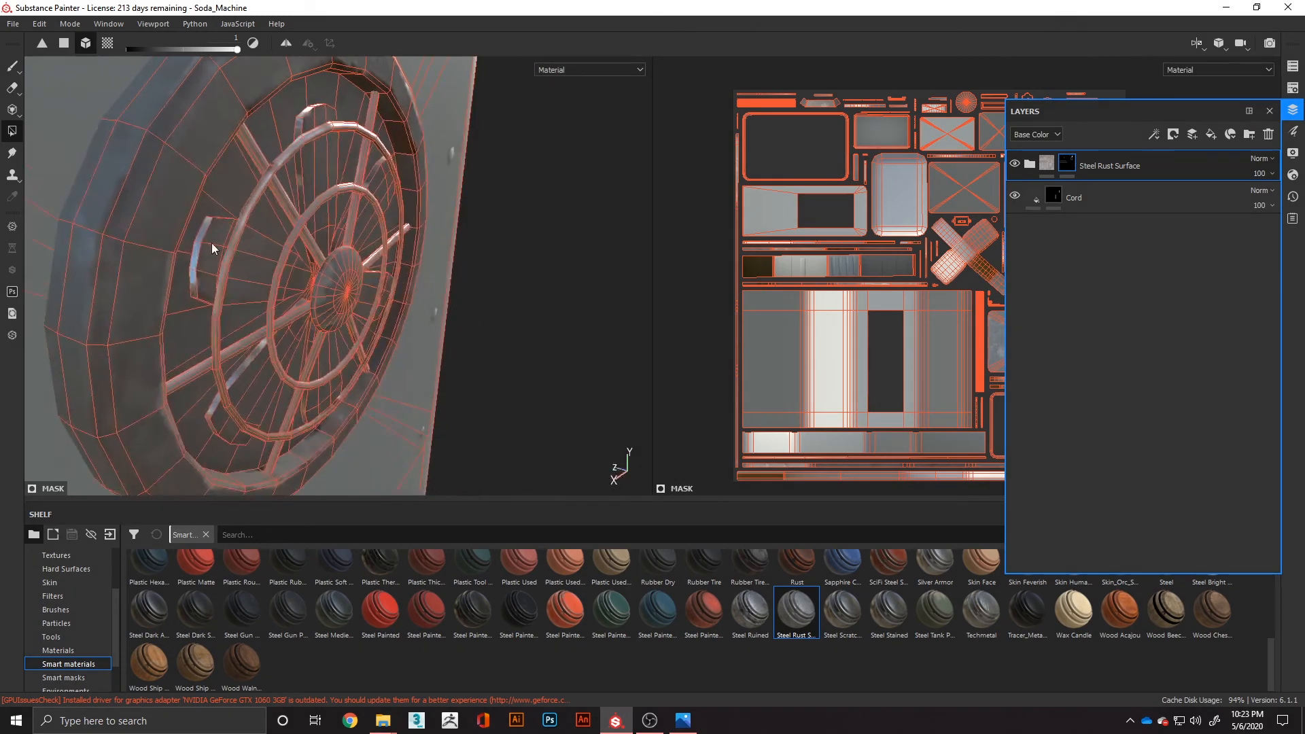
scroll(307, 260, down, 8)
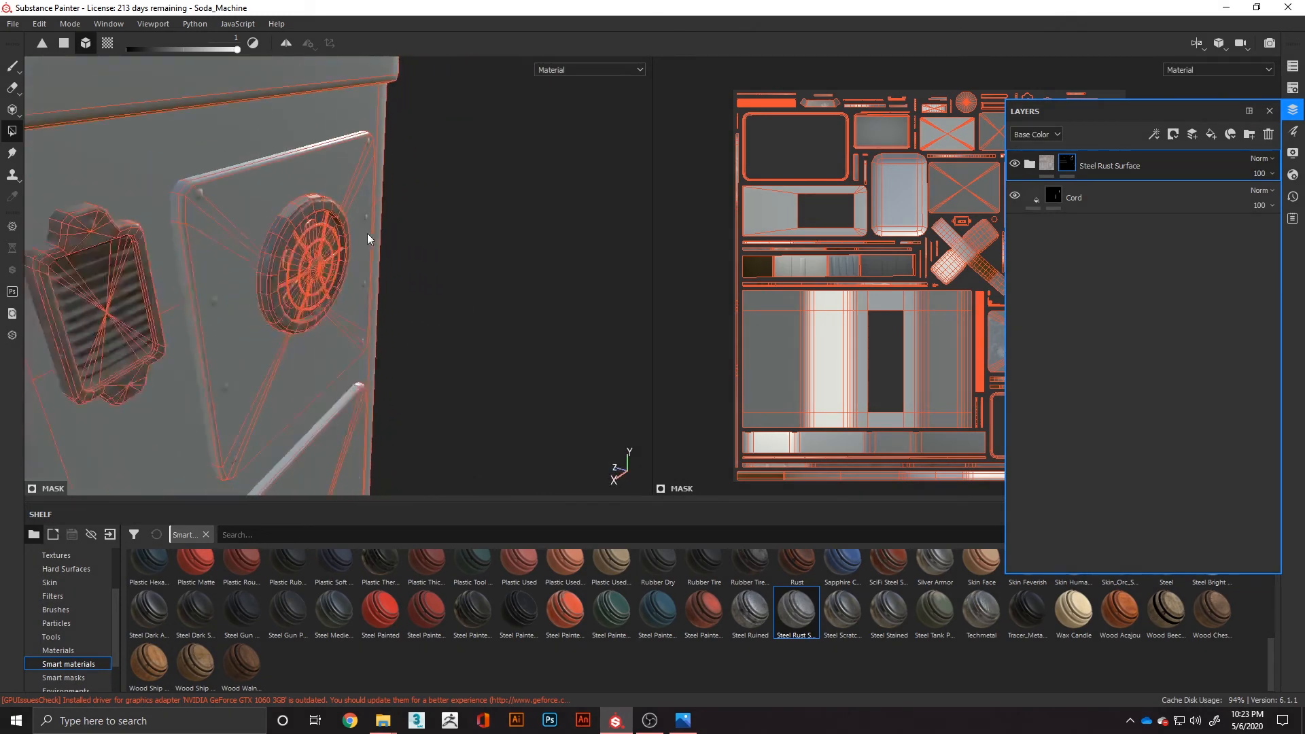
Switch to the paint brush for the rust mask and set its size to 0.37 to fit the panel rivets
alt+middle_drag(367, 234, 302, 243)
alt+drag(303, 244, 319, 193)
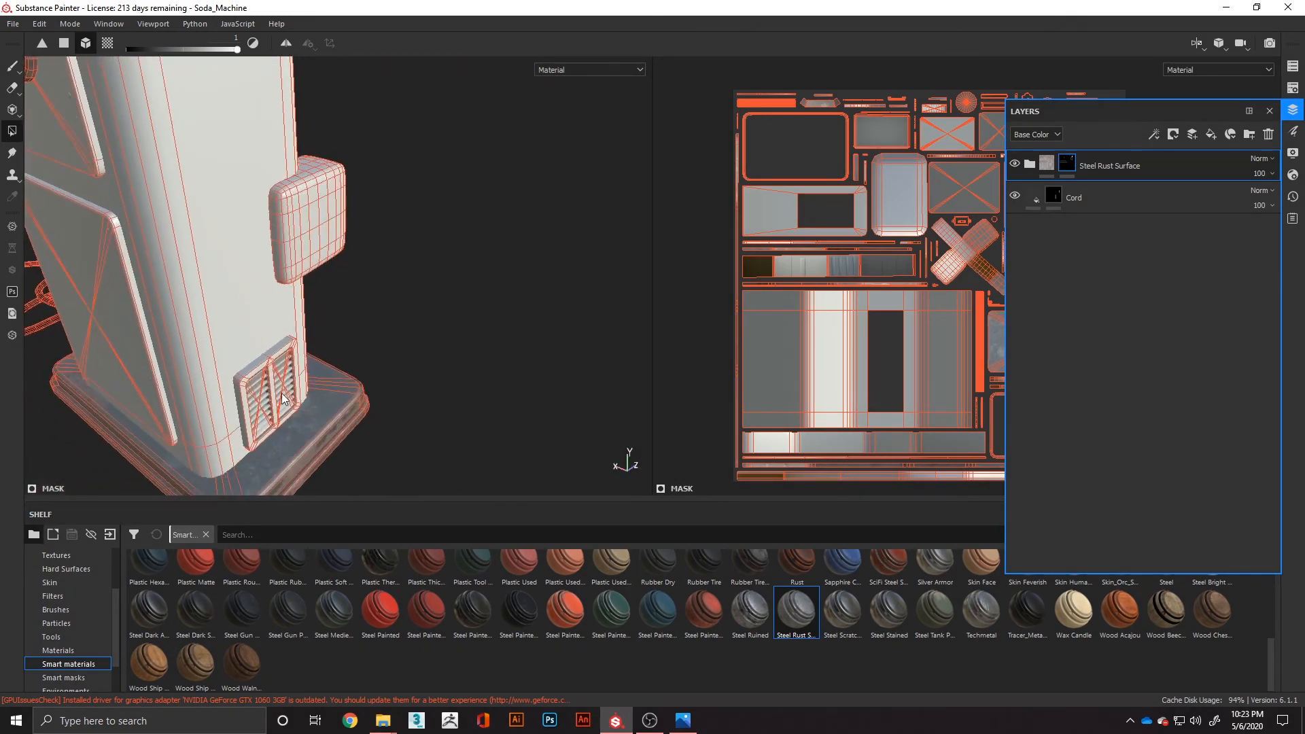
alt+drag(297, 386, 259, 135)
scroll(272, 130, up, 6)
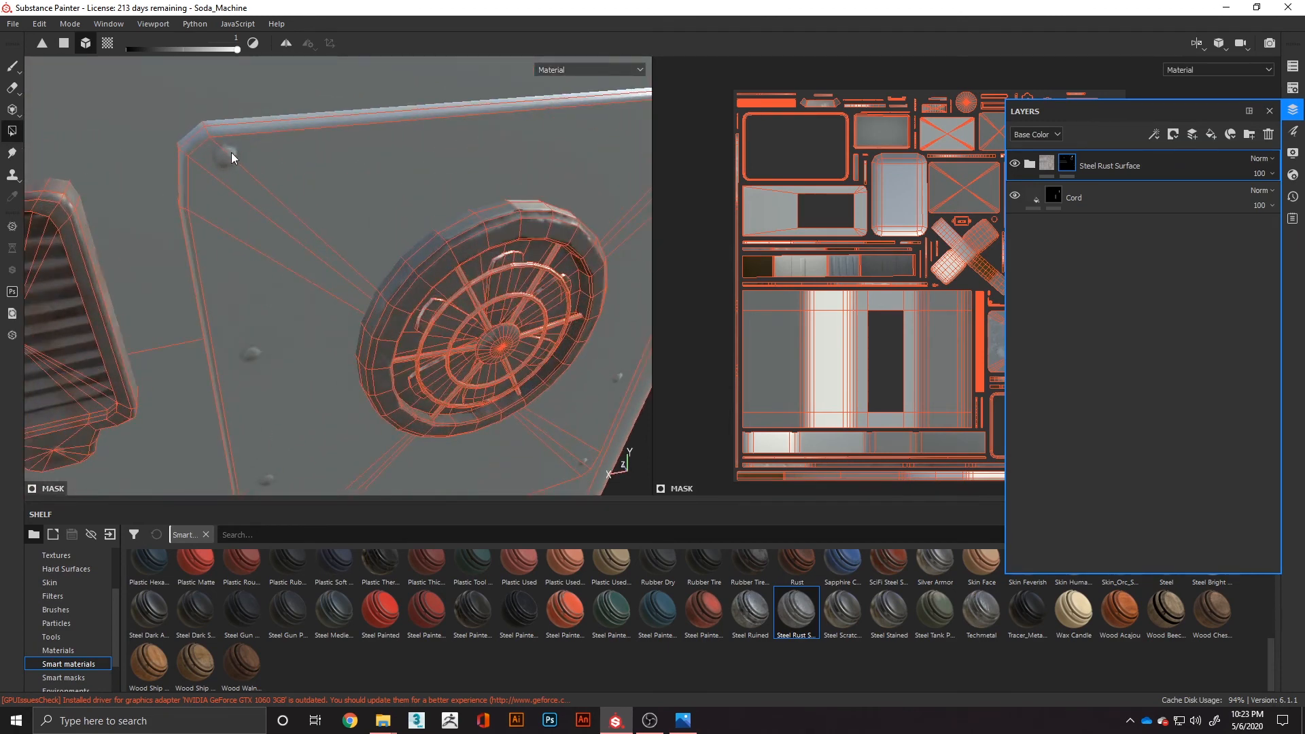
click(12, 66)
right_click(240, 179)
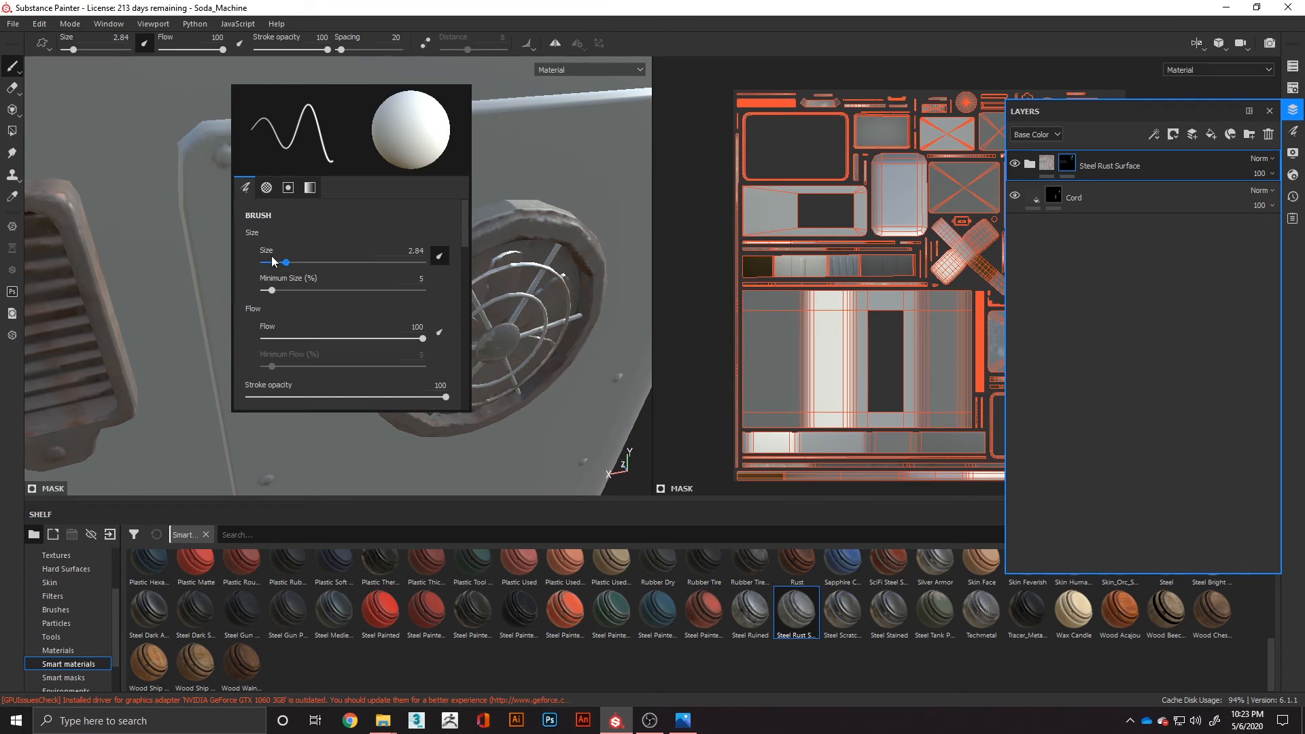
drag(271, 262, 267, 262)
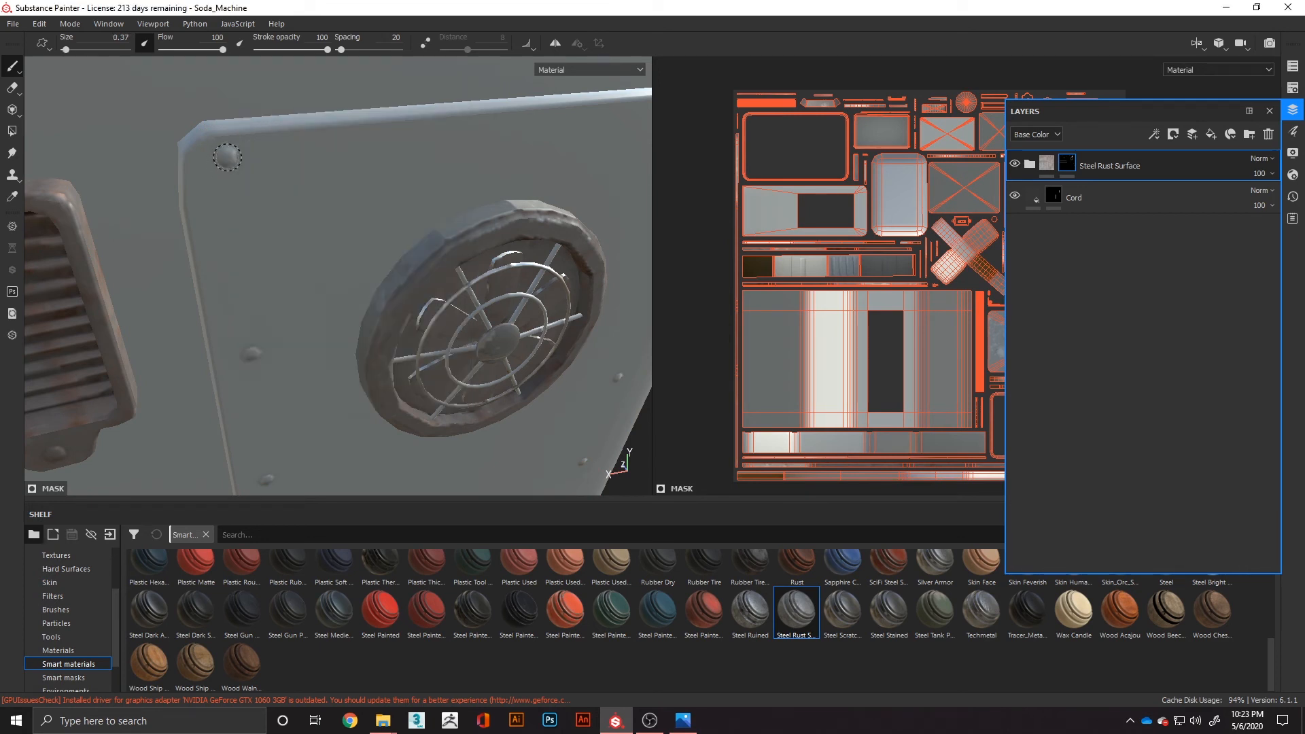
alt+drag(275, 201, 173, 192)
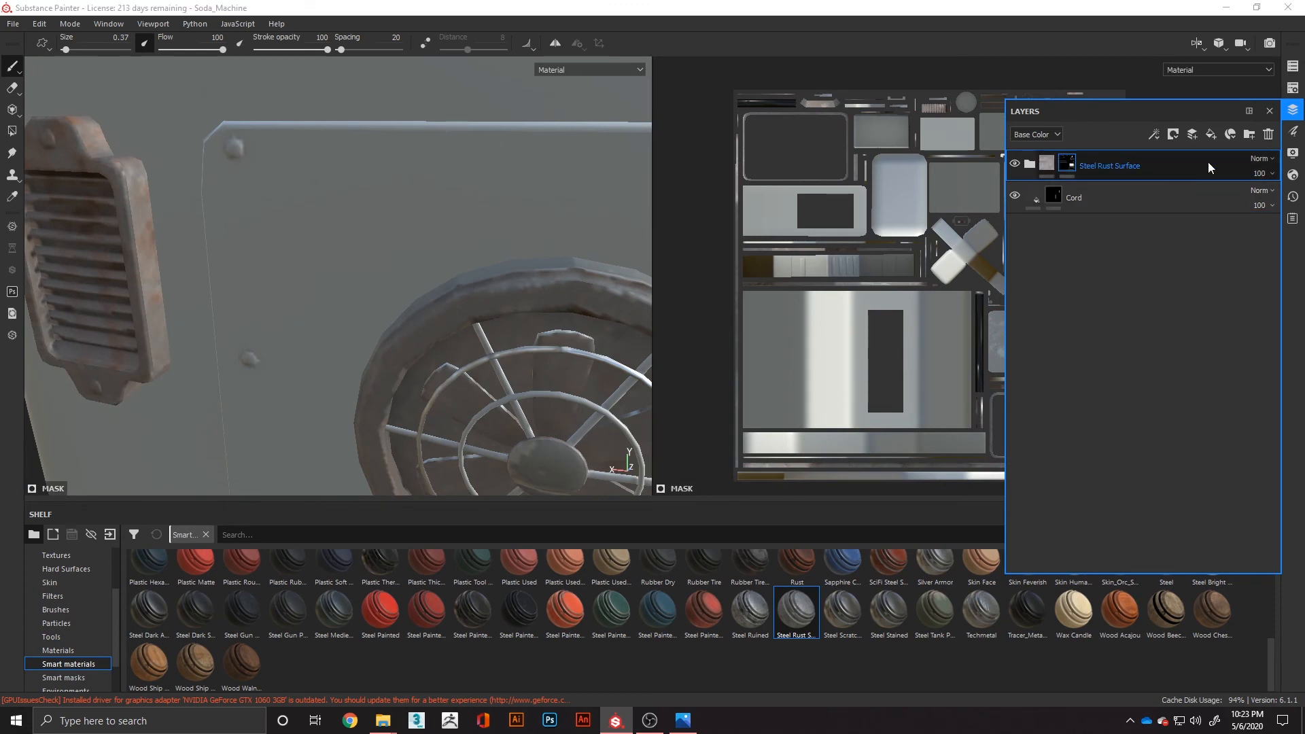
Add a fill layer directly beneath Steel Rust Surface and make its base color a fully saturated red
click(1193, 134)
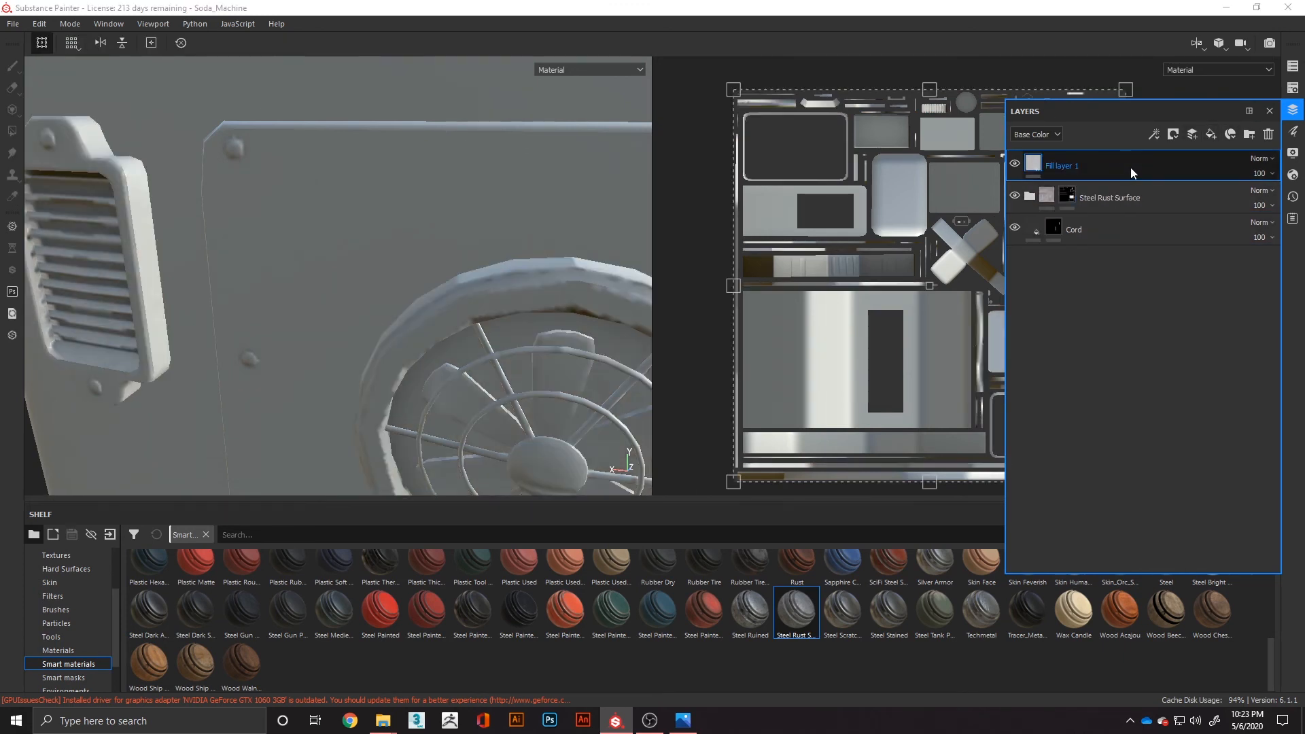
drag(1131, 167, 1128, 210)
click(1293, 132)
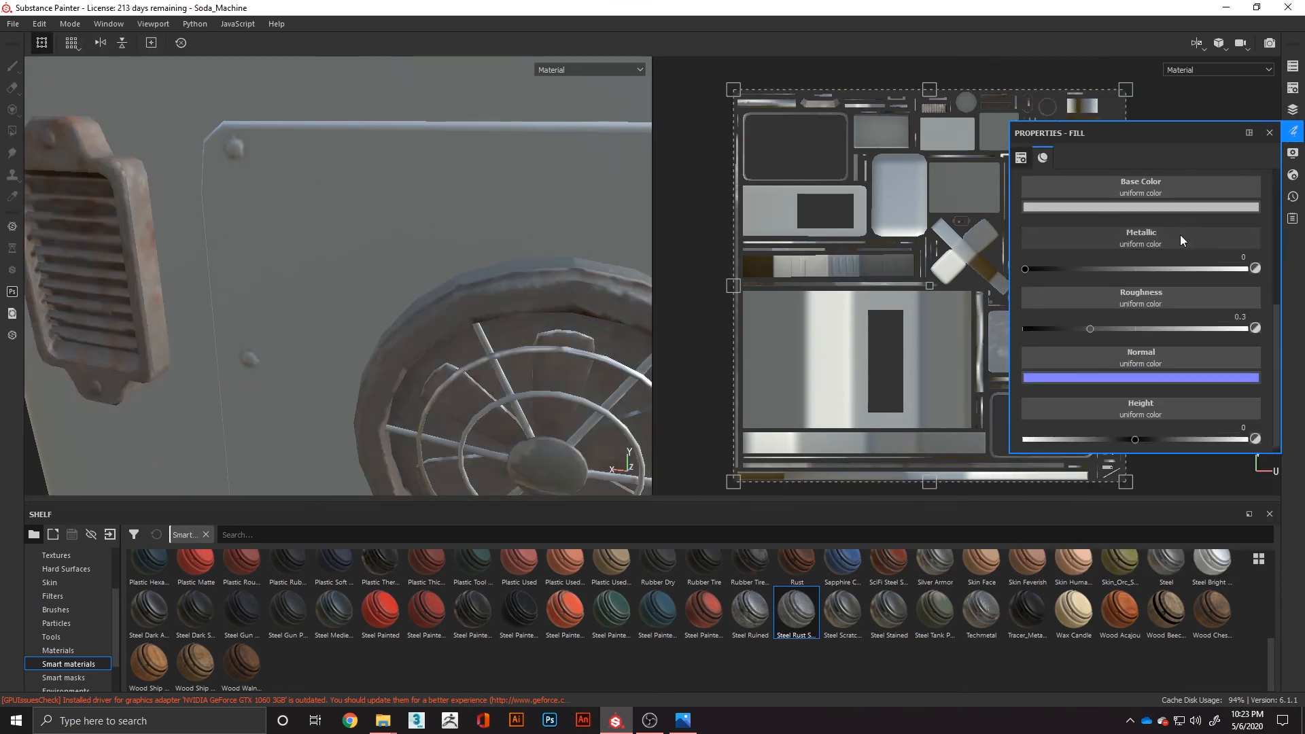
click(1122, 207)
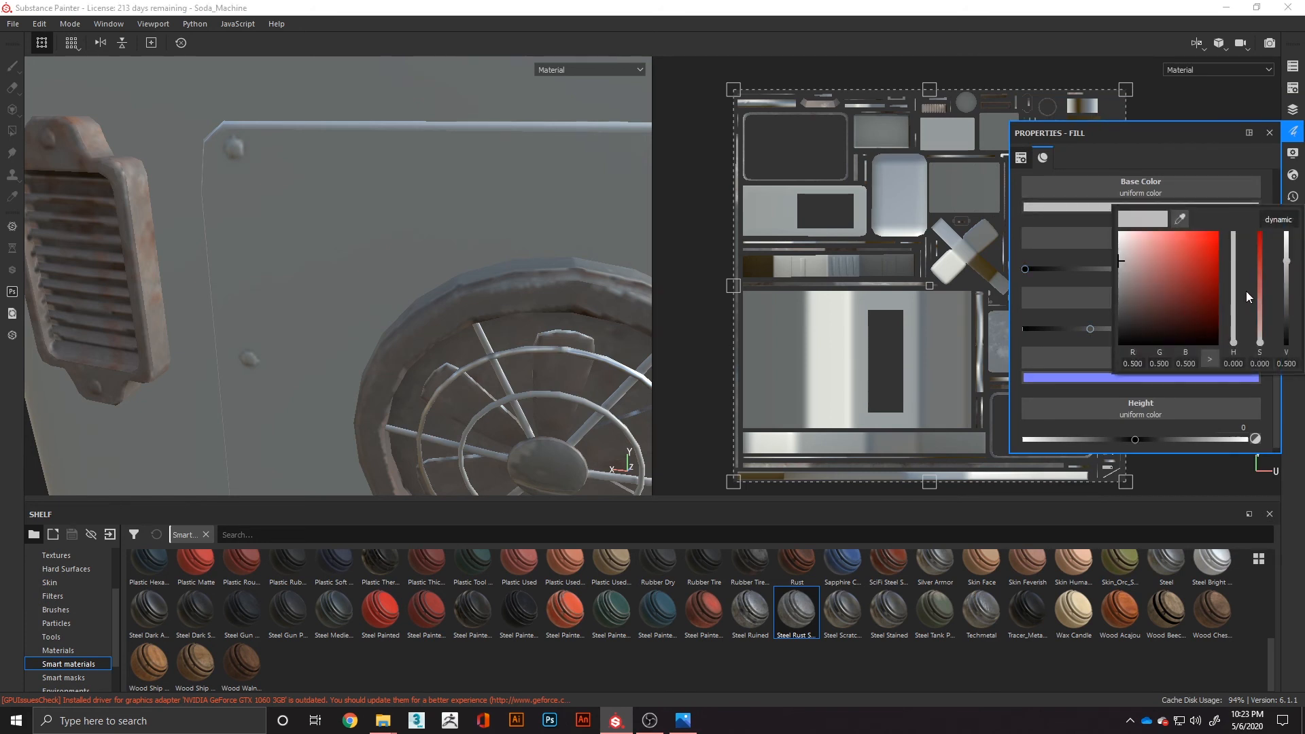
drag(1262, 307, 1266, 204)
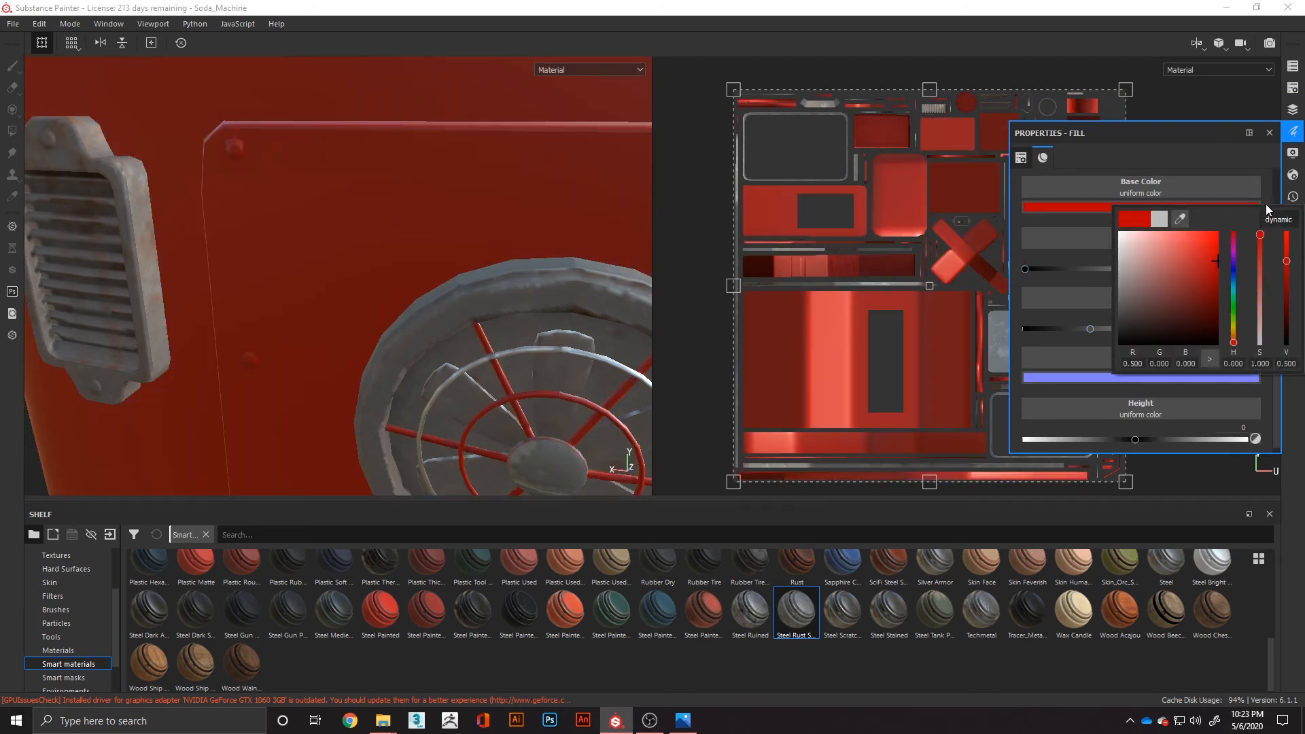
Change the fill layer's base color to blue with a hue of 0.647
click(1293, 109)
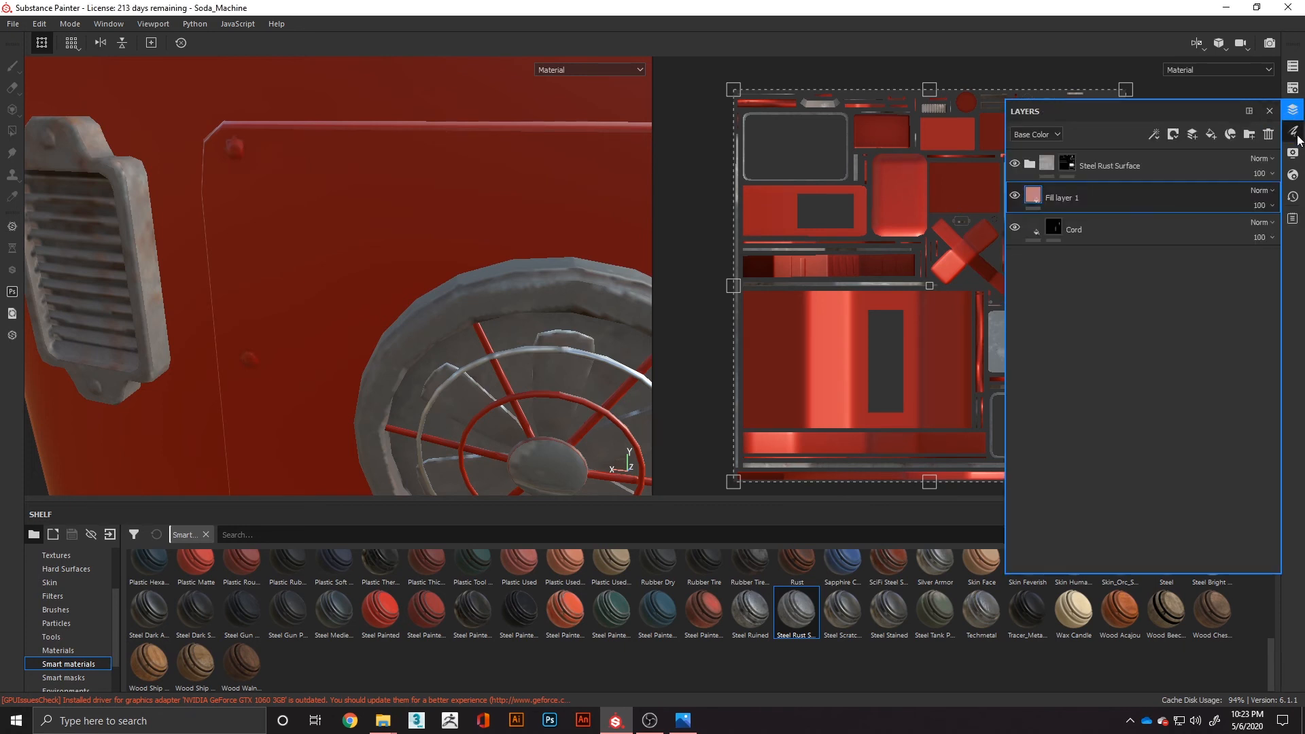
click(1293, 132)
click(1229, 204)
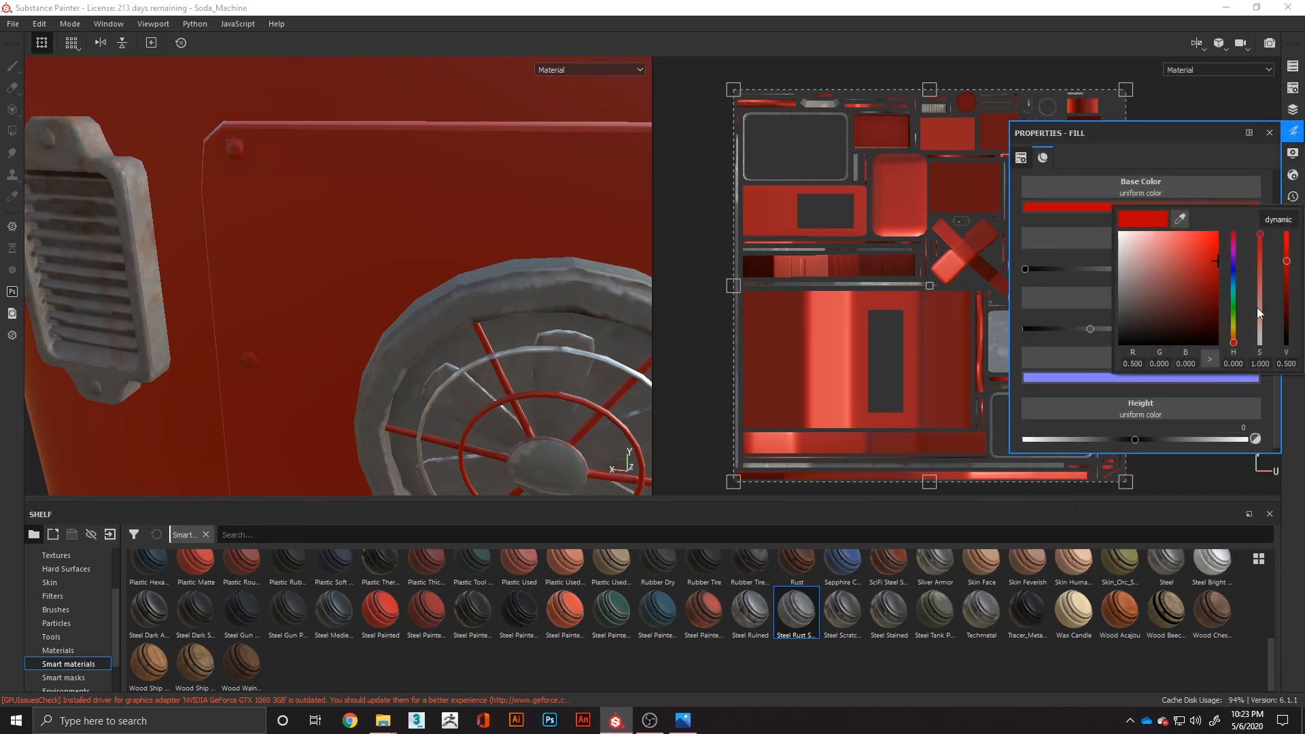
click(1232, 272)
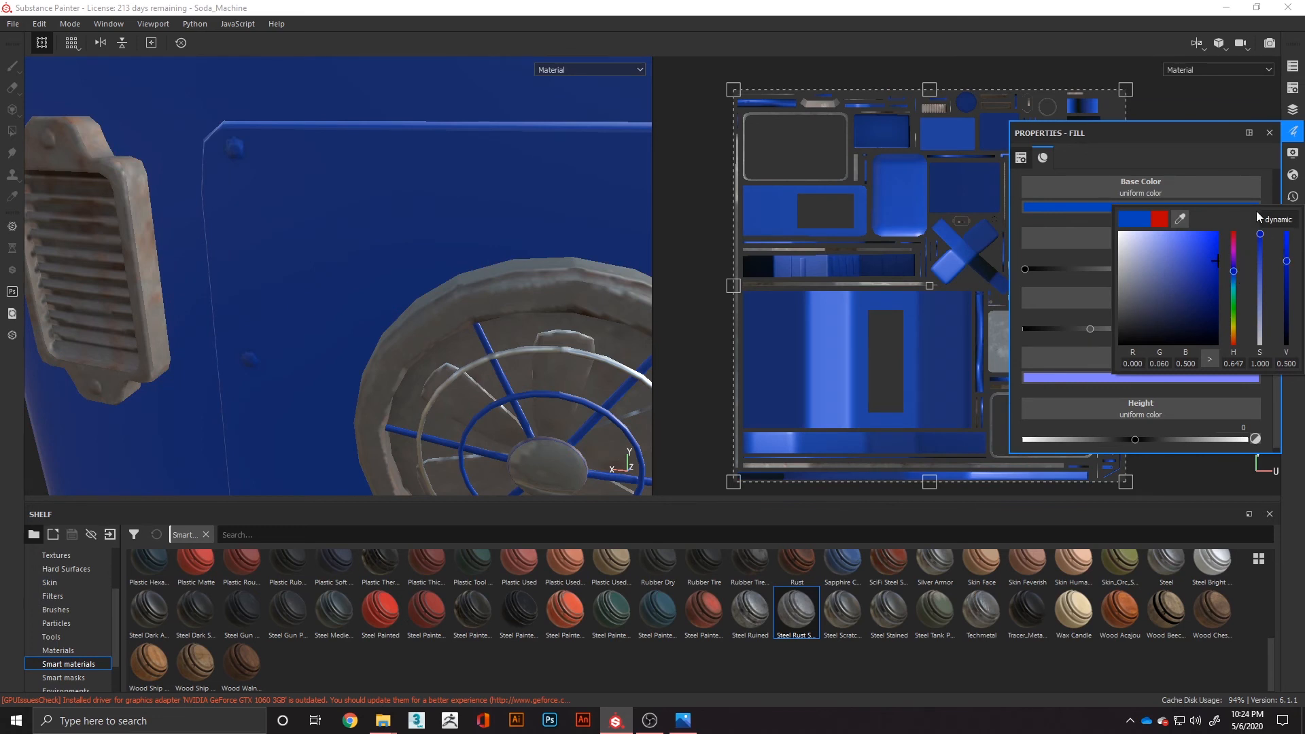
Try Polygon Fill on the back panel's rivets in the Steel Rust Surface mask, then undo the fill
click(1293, 109)
click(1066, 163)
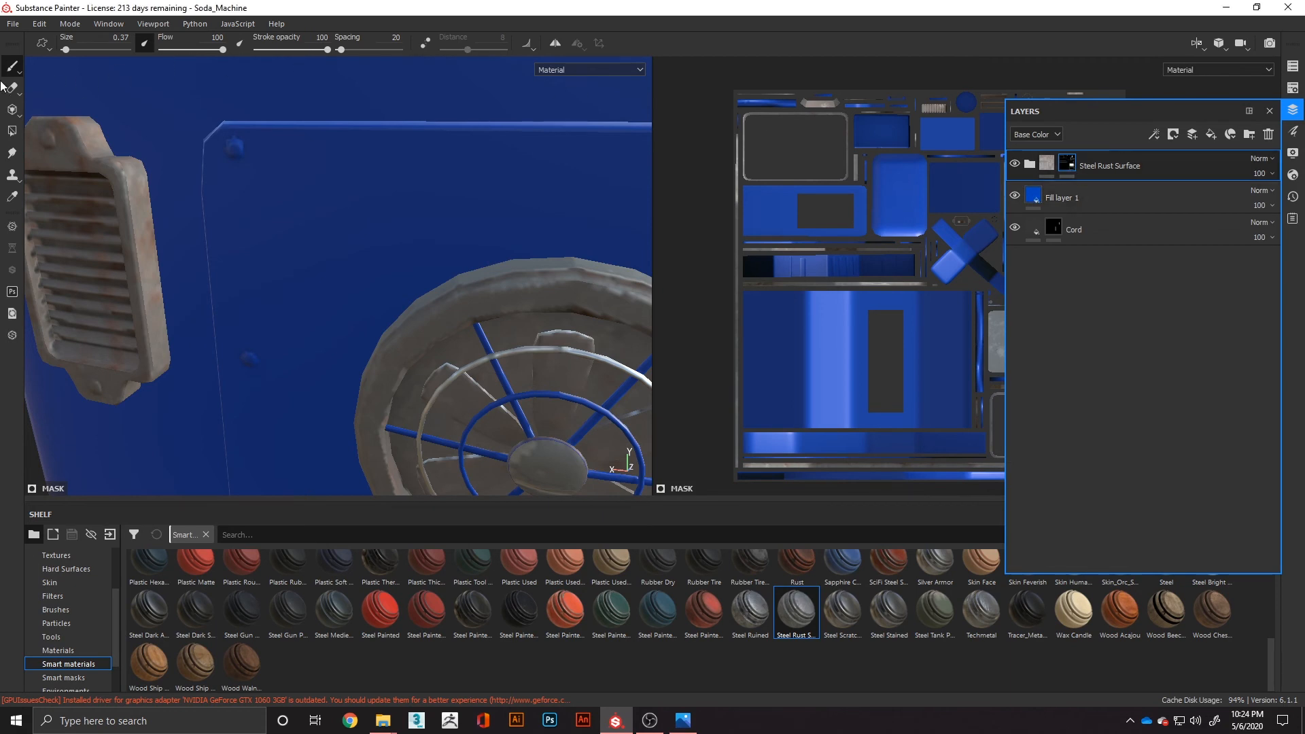
click(12, 131)
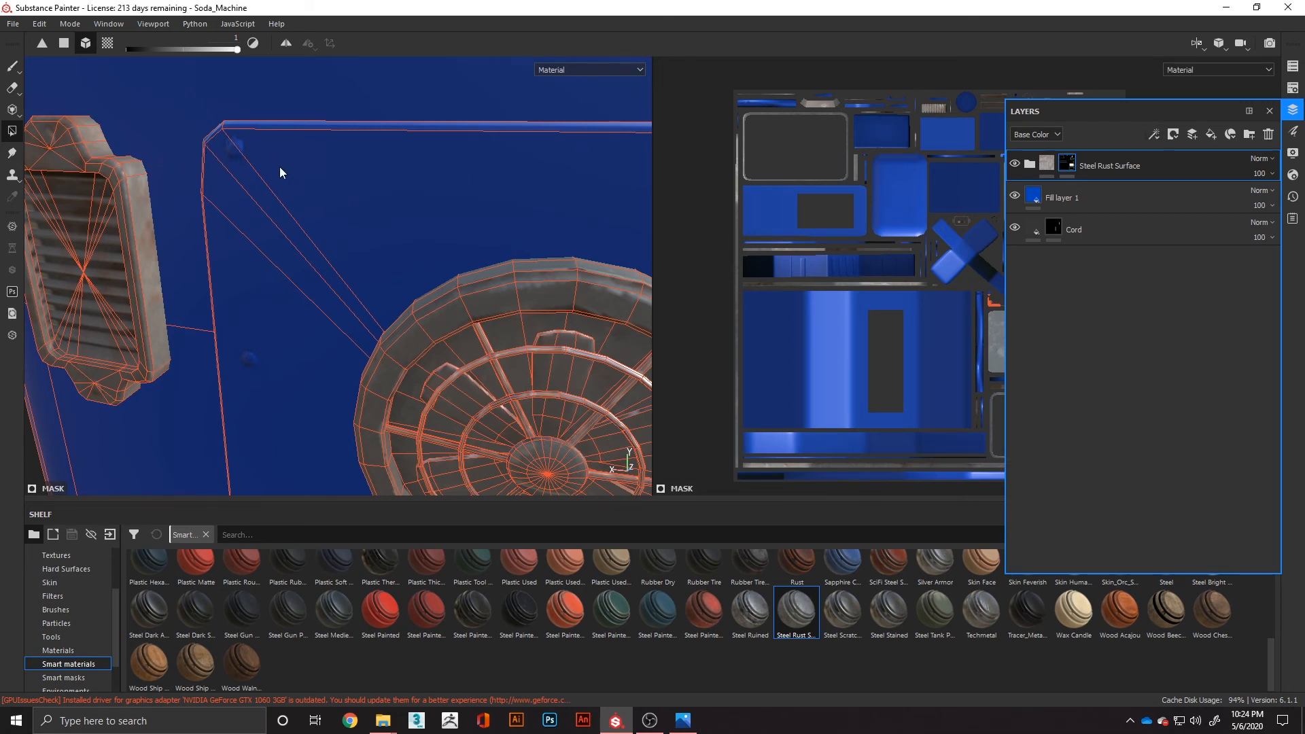
click(272, 198)
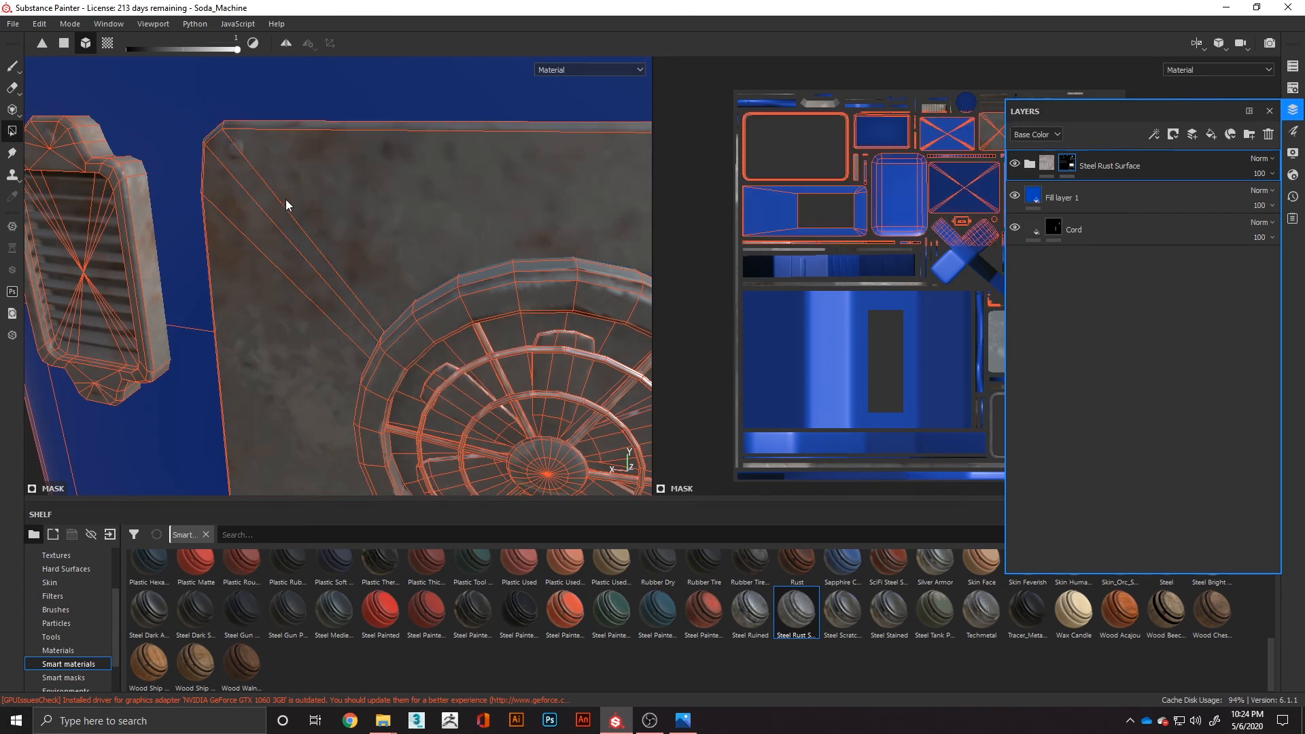
key(ctrl+z)
Try brushing the rust material onto individual rivets of the fan panel, then undo the strokes
click(13, 66)
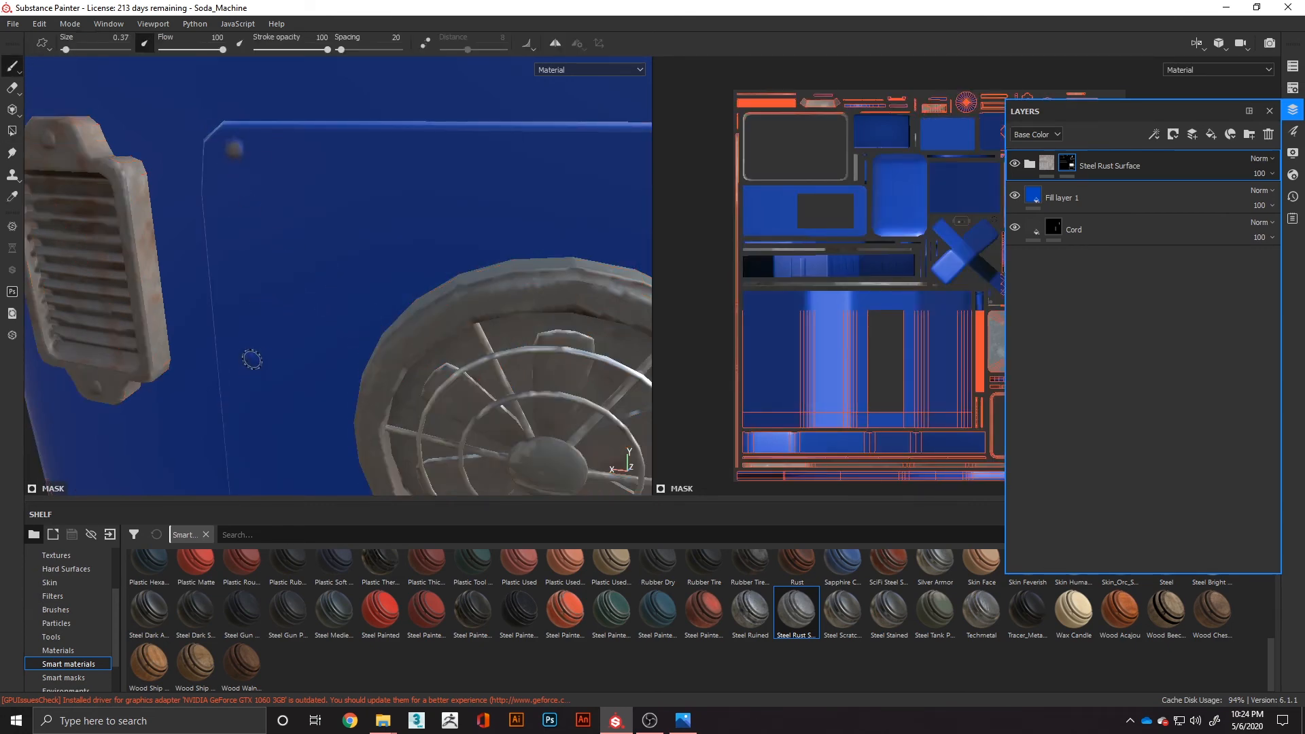
alt+middle_drag(294, 361, 374, 294)
alt+drag(373, 294, 480, 304)
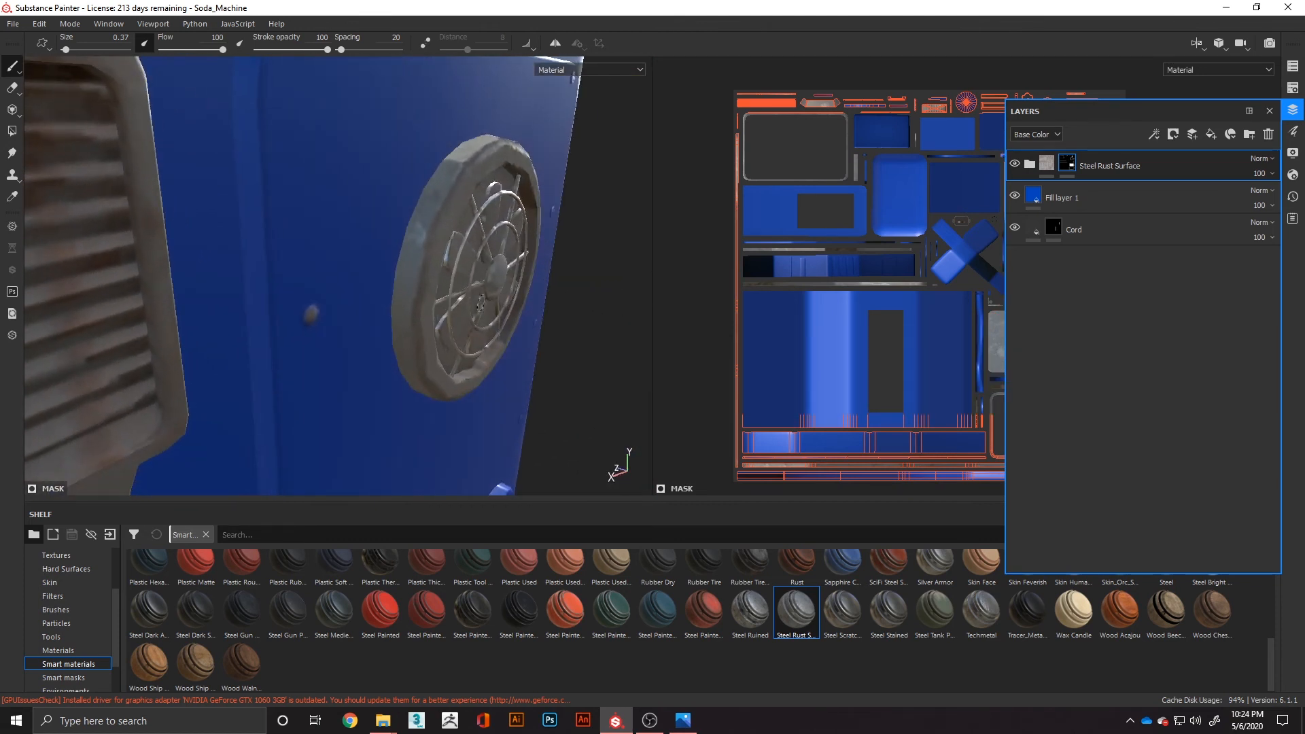
drag(295, 305, 306, 299)
alt+middle_drag(306, 246, 368, 322)
key(ctrl+z)
click(361, 147)
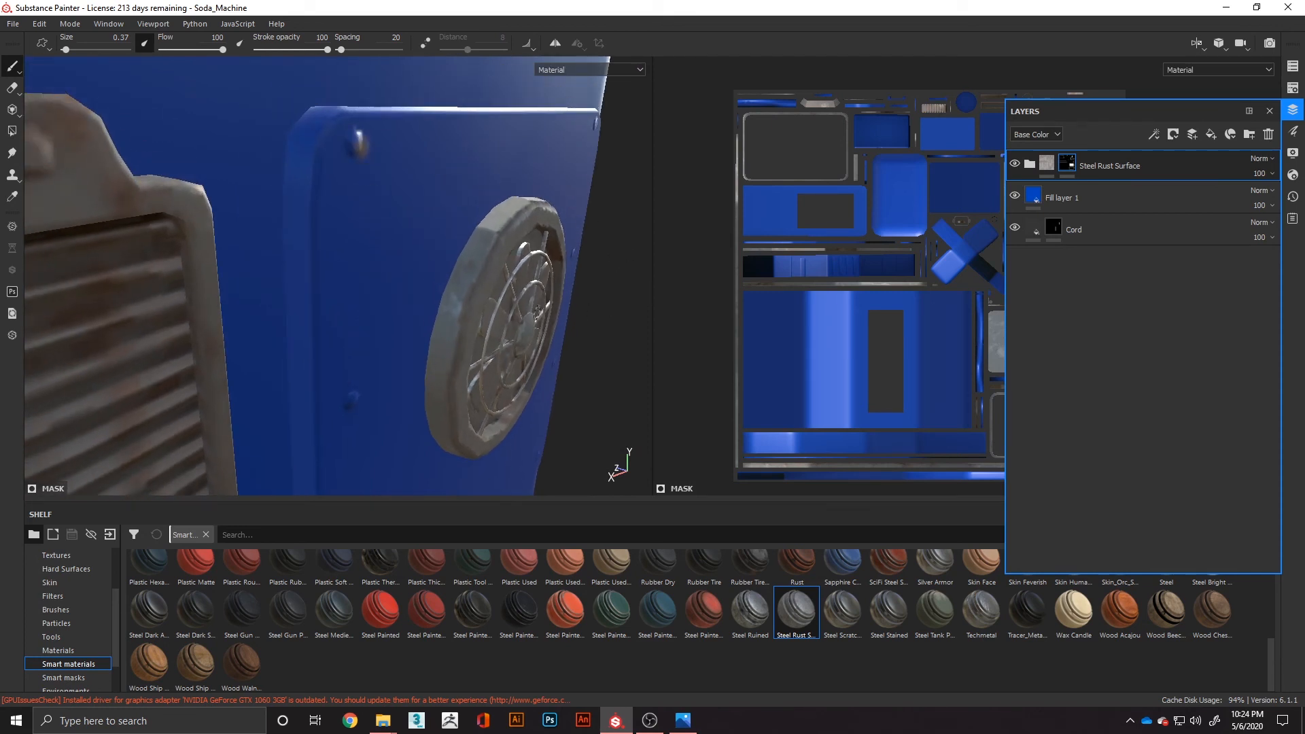
mouse_move(488, 284)
alt+mouse_down()
mouse_move(304, 284)
mouse_move(411, 294)
alt+mouse_up()
key(ctrl+z)
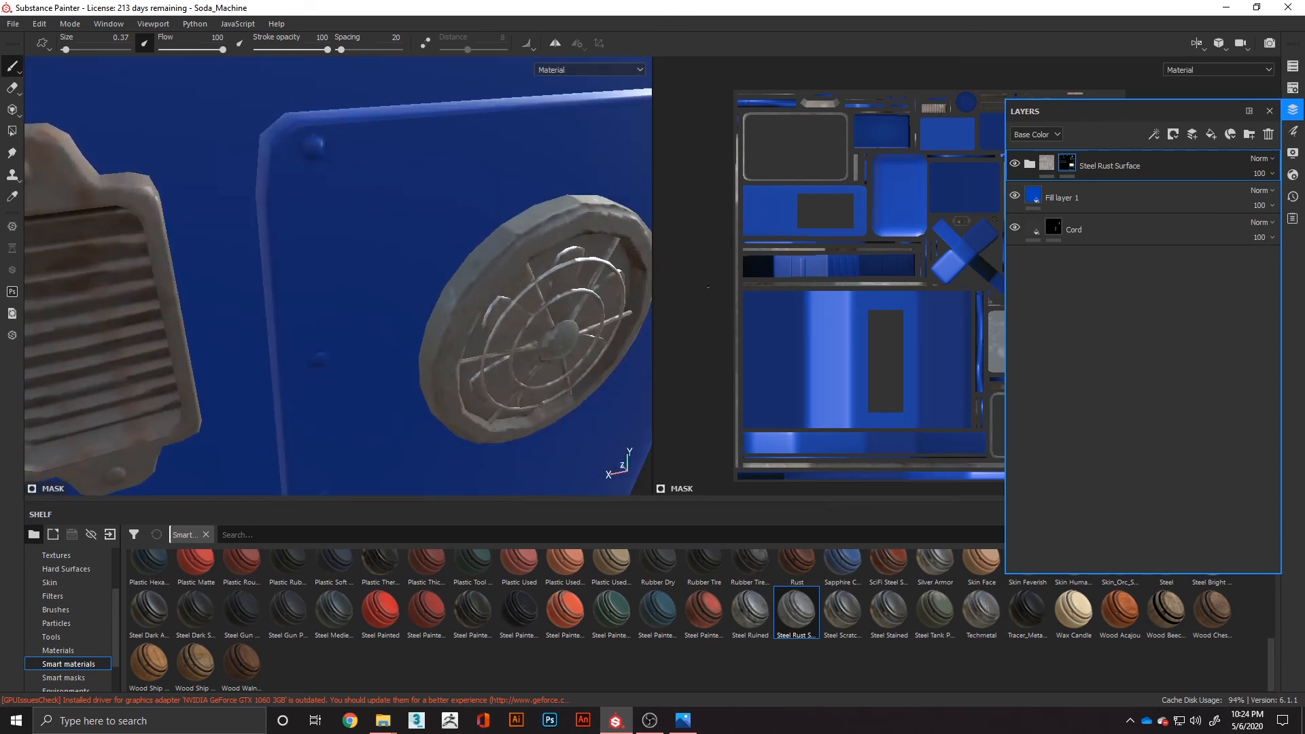
Add a color selection effect to the Steel Rust Surface mask and open its properties
scroll(378, 329, down, 4)
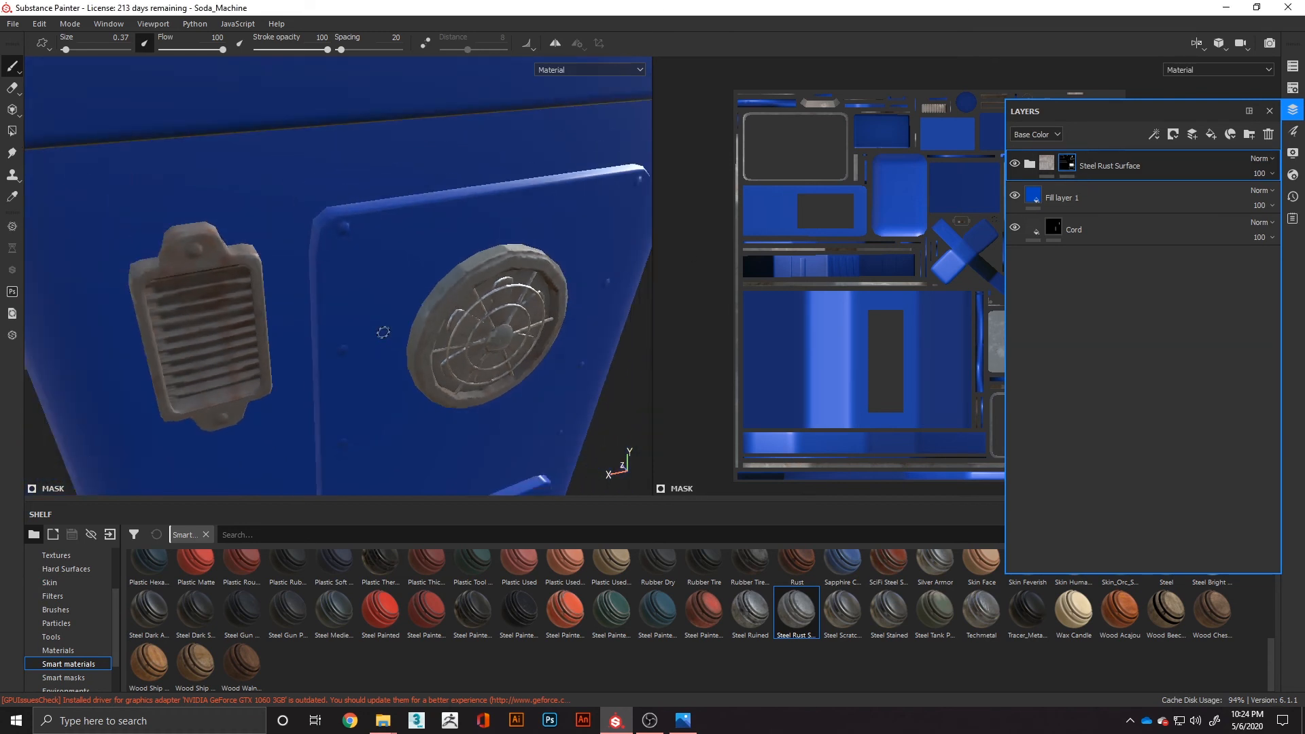
alt+drag(310, 281, 108, 216)
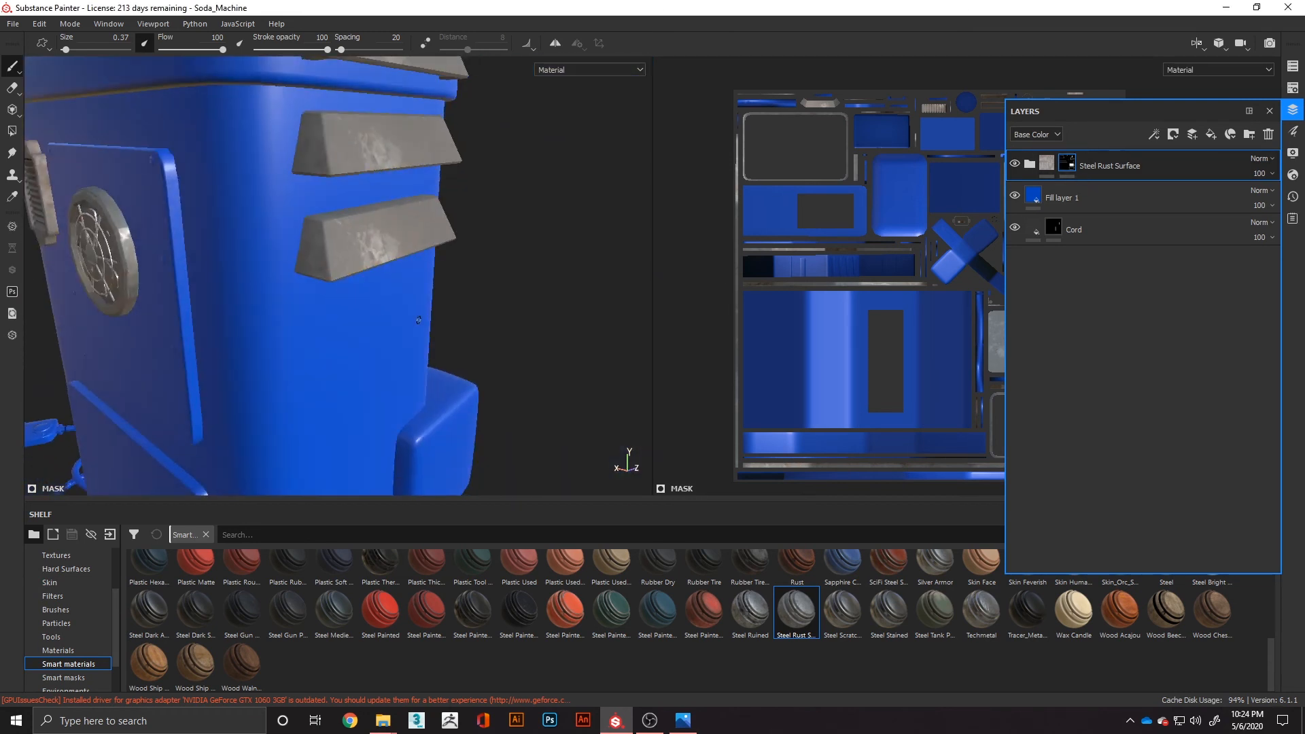
alt+drag(419, 319, 390, 355)
right_click(1067, 160)
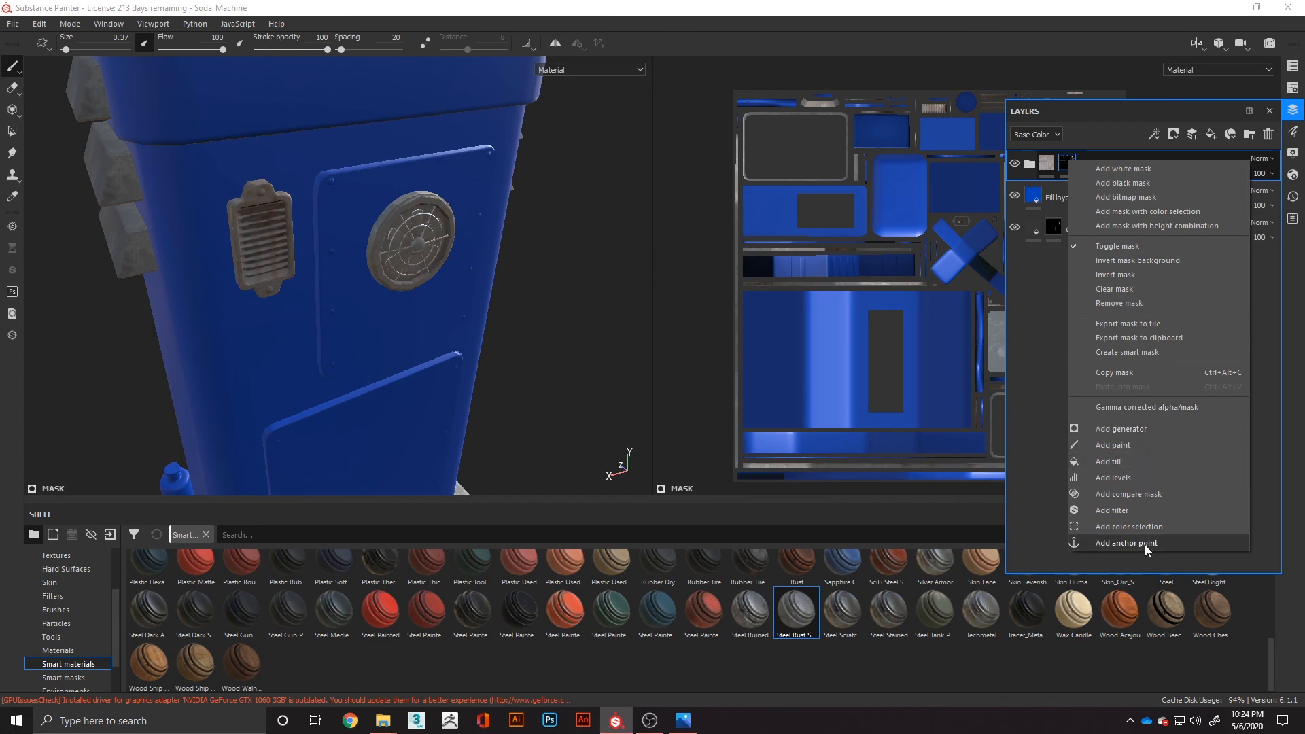
click(1147, 527)
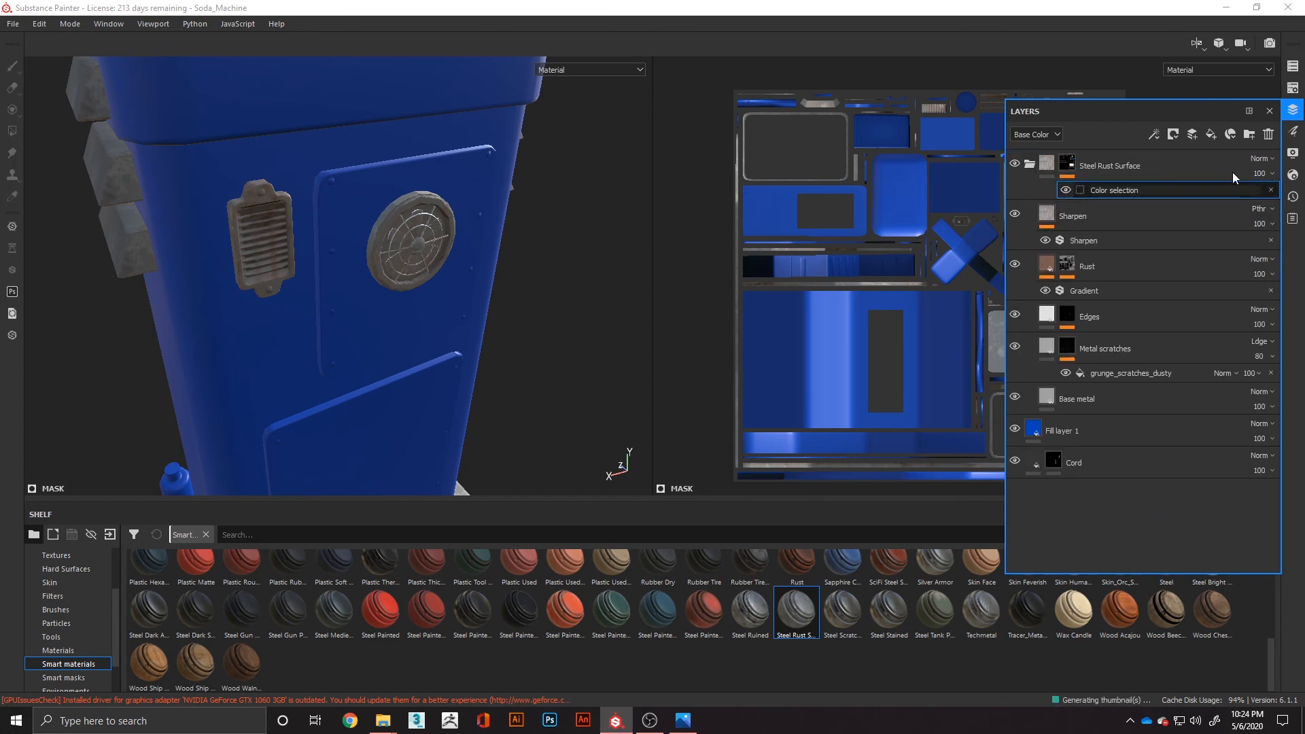
click(1292, 133)
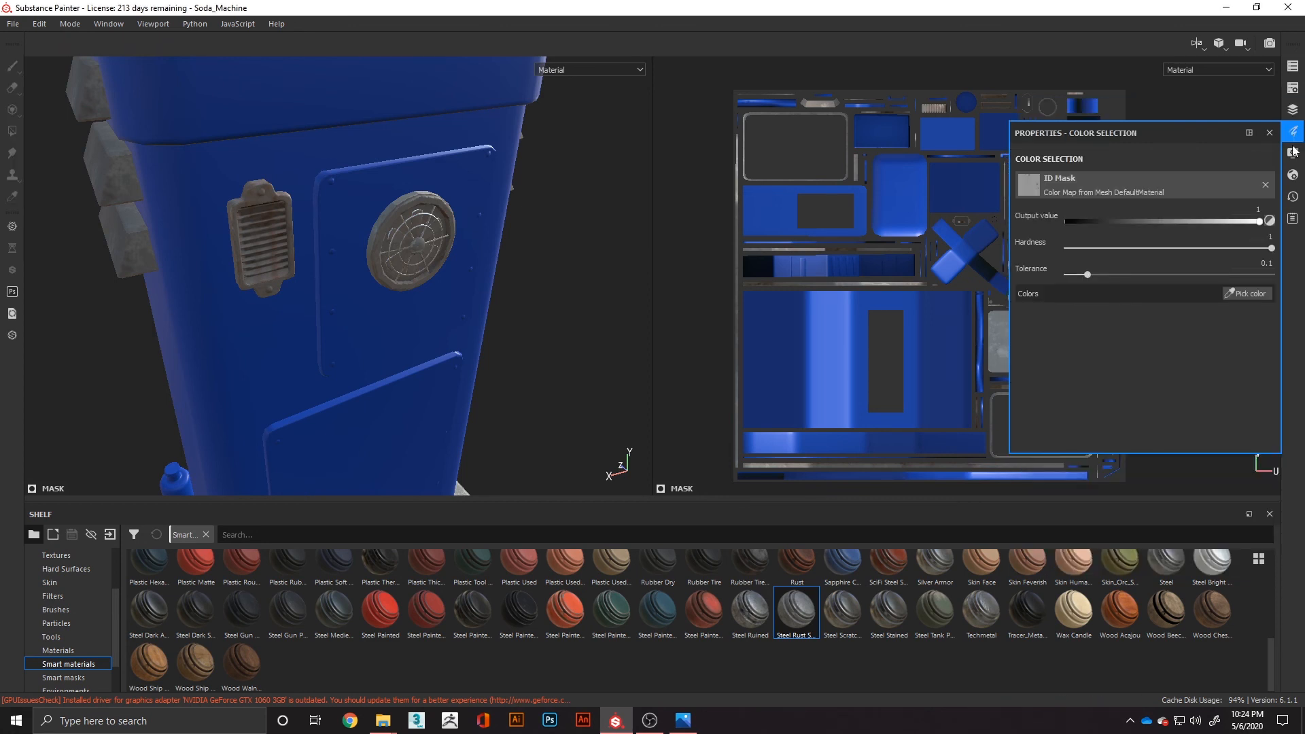
Try picking the pink ID color from the slatted vent's upper rivet, then remove that color from the selection
click(1250, 297)
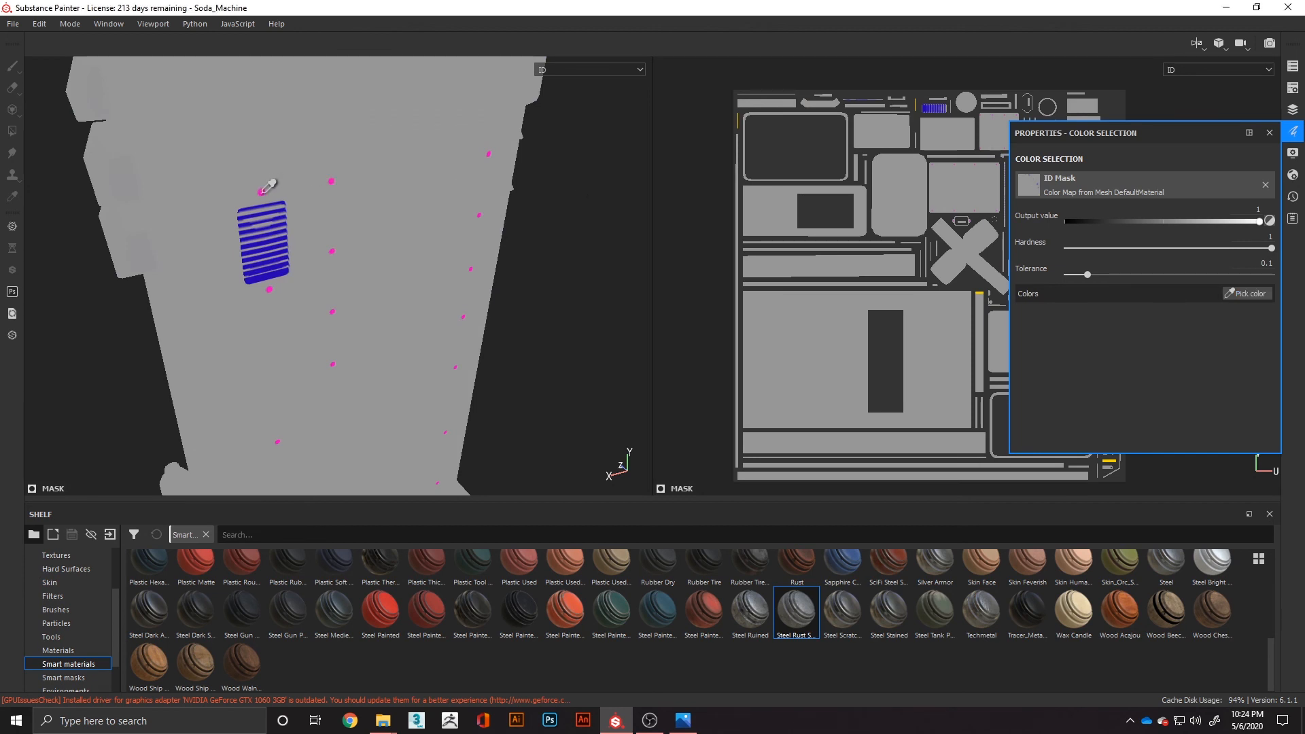
click(263, 191)
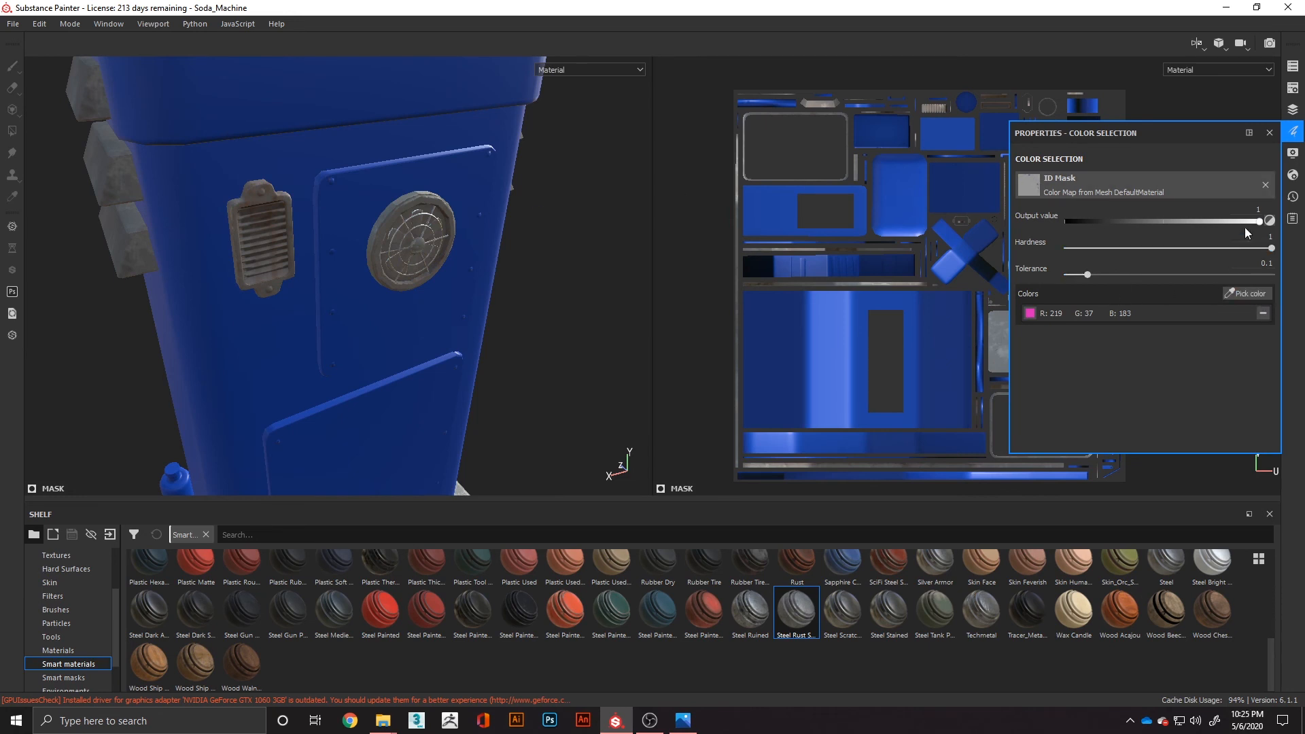
scroll(373, 203, down, 2)
scroll(374, 202, up, 6)
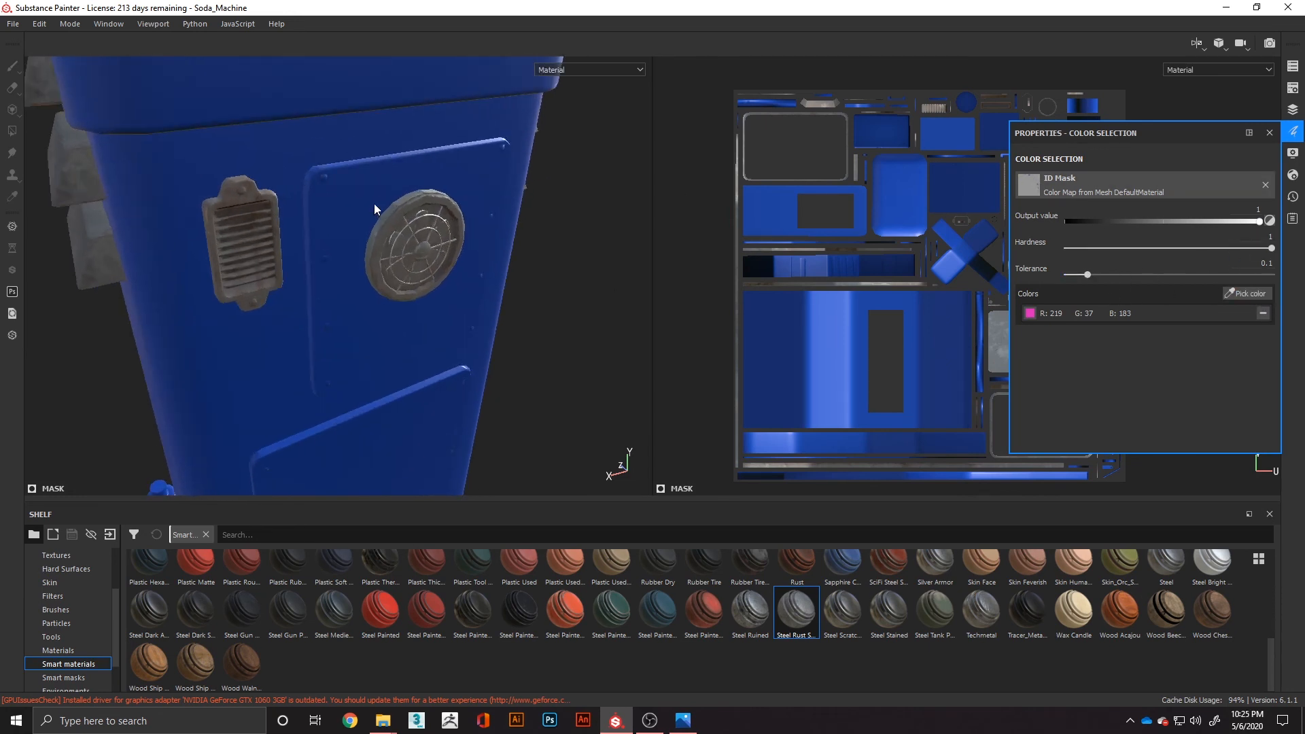
alt+drag(431, 235, 402, 163)
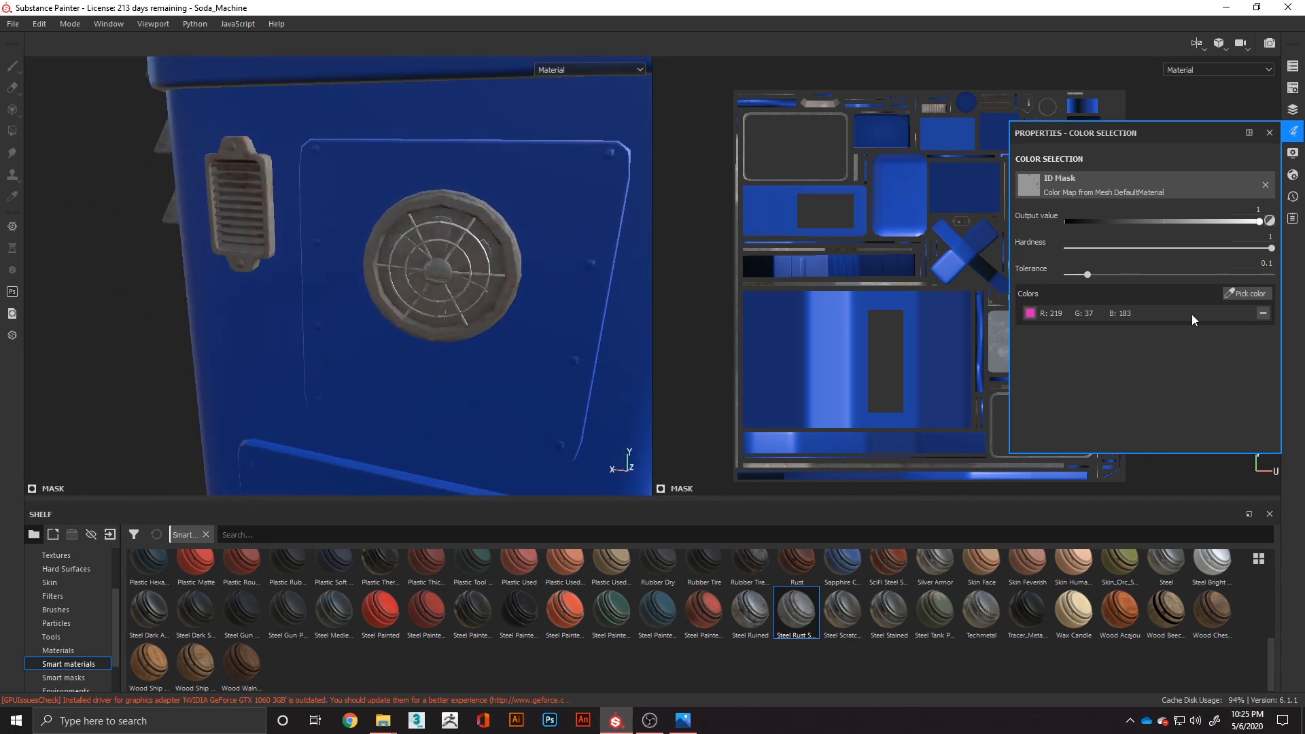
click(1262, 314)
Pick the rivets' pink ID color (R 242, G 0, B 194) from the fan panel's corner rivet for the rust mask
click(1247, 293)
scroll(306, 130, up, 5)
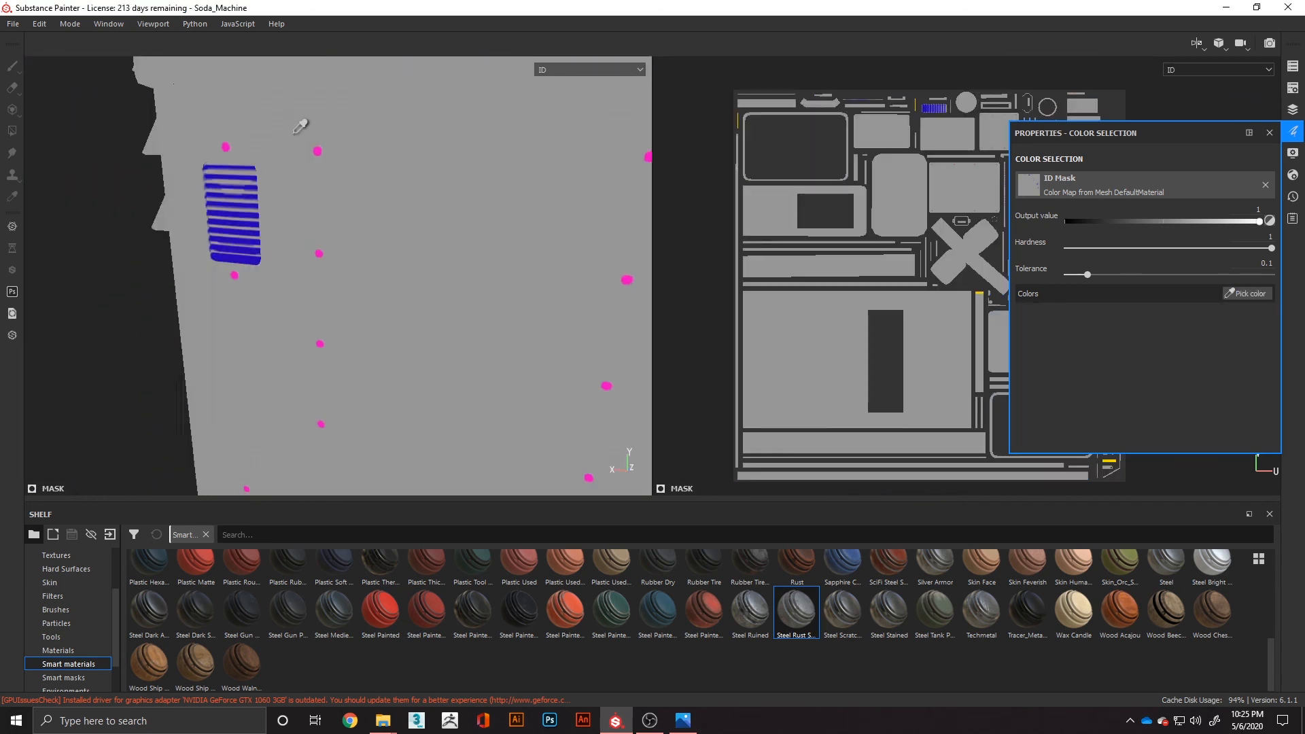
click(332, 153)
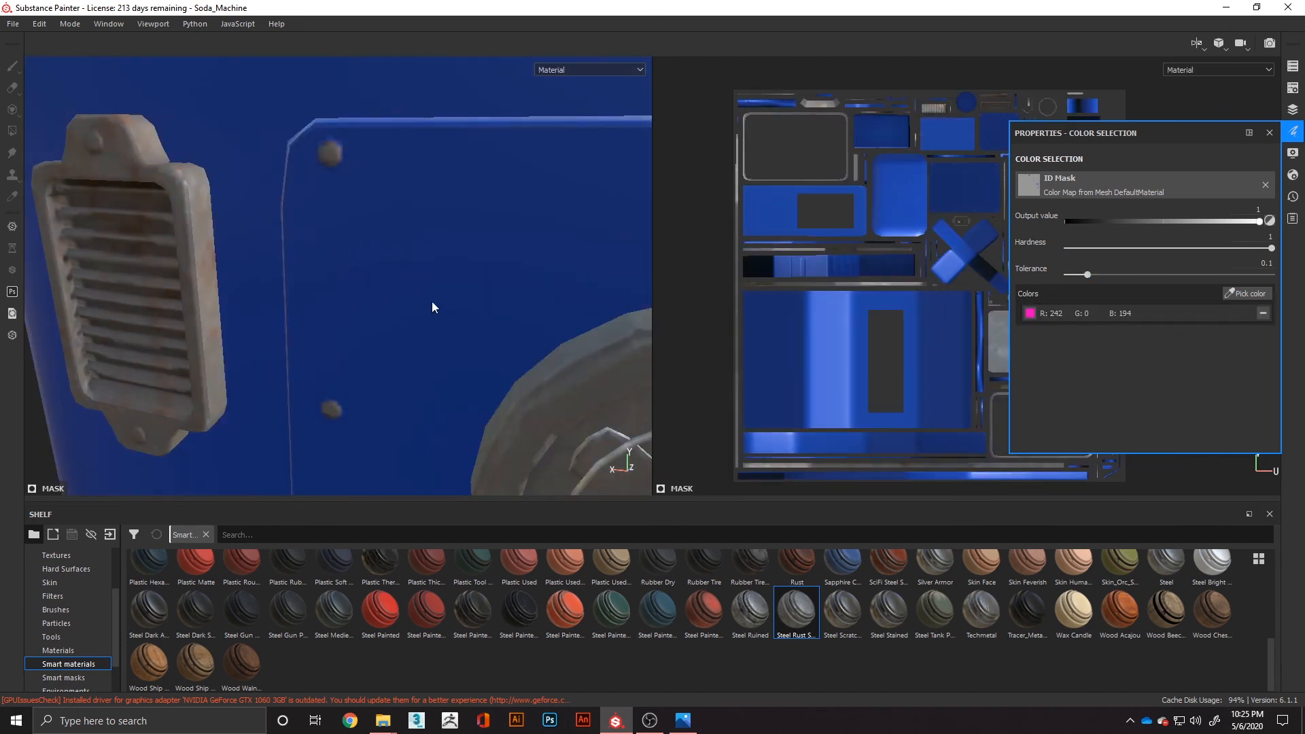
scroll(383, 295, down, 5)
alt+middle_drag(513, 357, 384, 246)
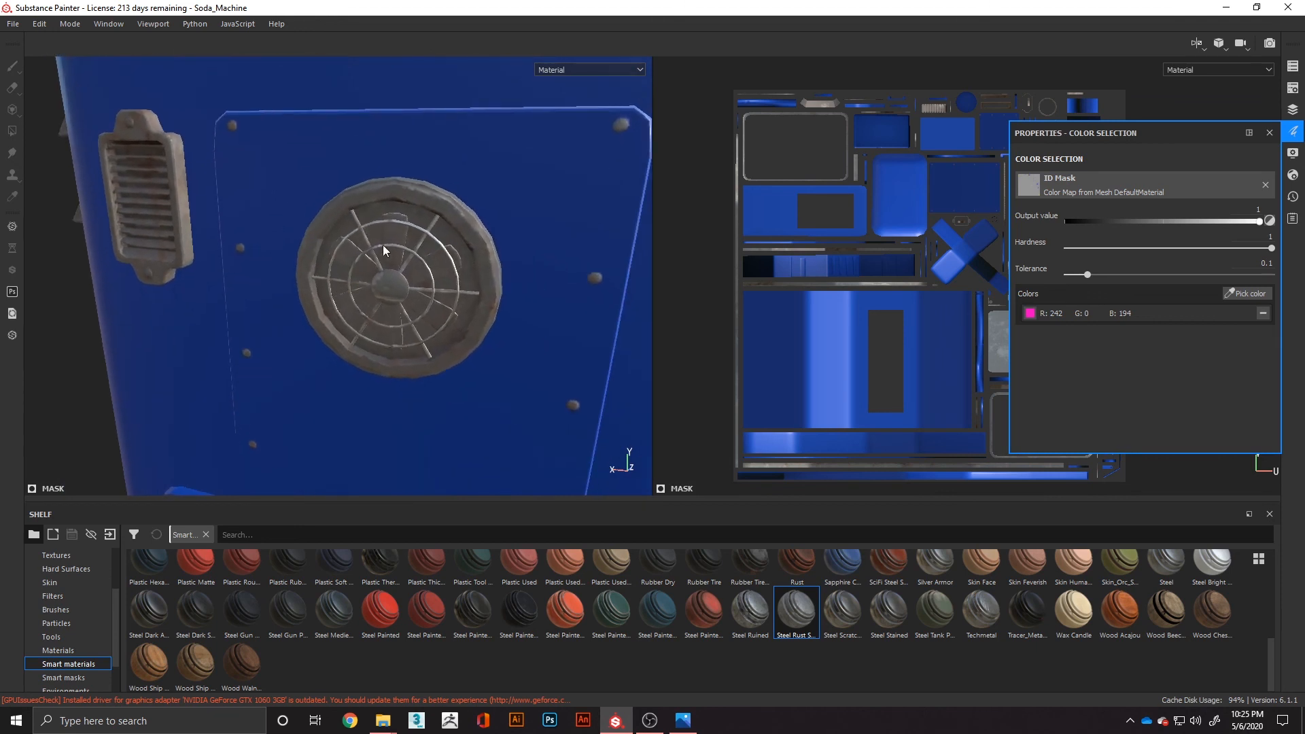
Inspect the rust material on the rivets of the machine's other panels and on the base, and show the layer stack
alt+drag(383, 251, 571, 238)
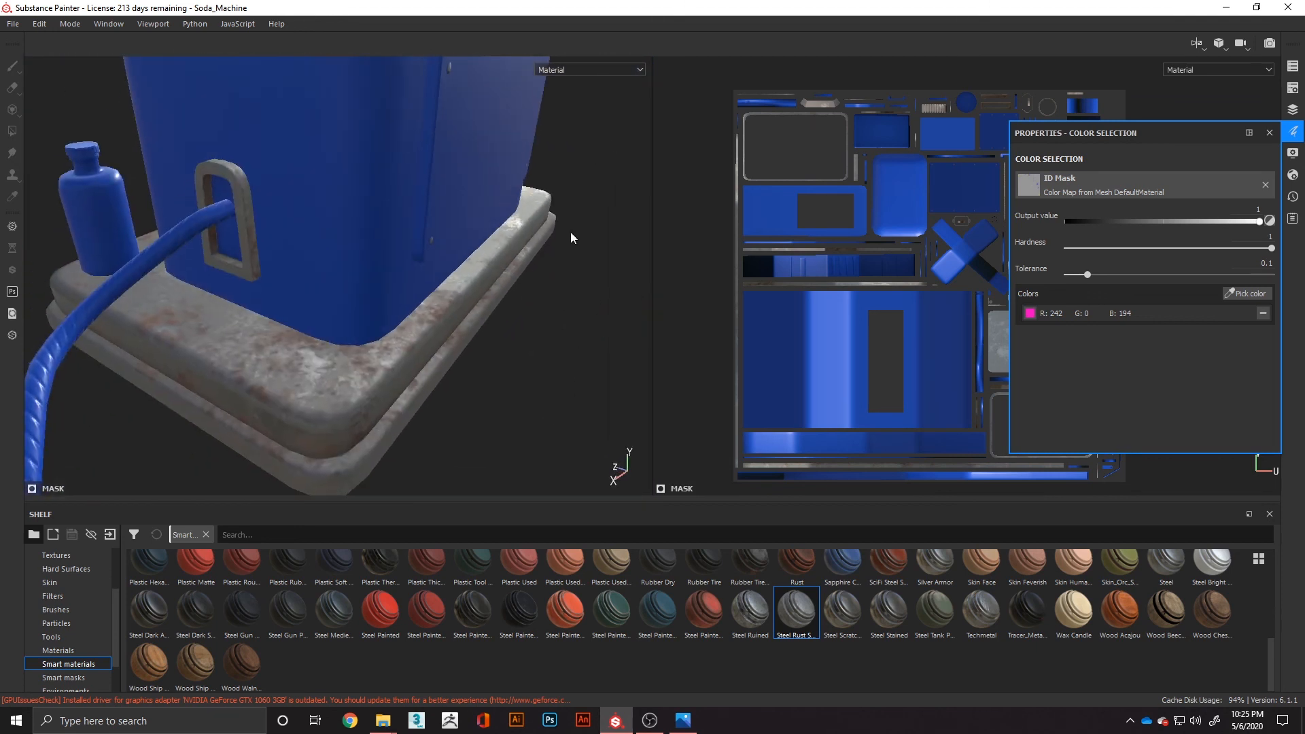
alt+middle_drag(557, 270, 517, 331)
alt+drag(518, 332, 391, 340)
alt+middle_drag(390, 340, 298, 274)
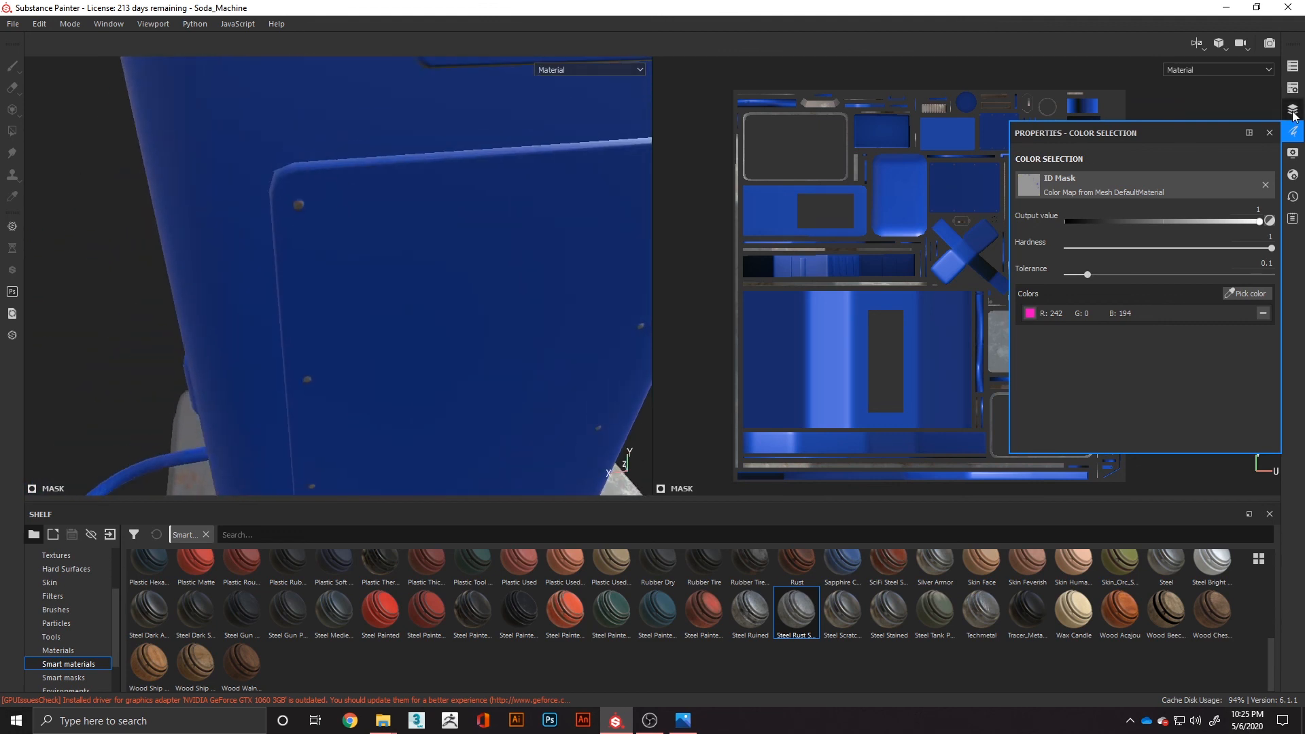
click(1293, 109)
alt+middle_drag(511, 256, 578, 493)
scroll(408, 320, down, 6)
alt+middle_drag(431, 317, 521, 108)
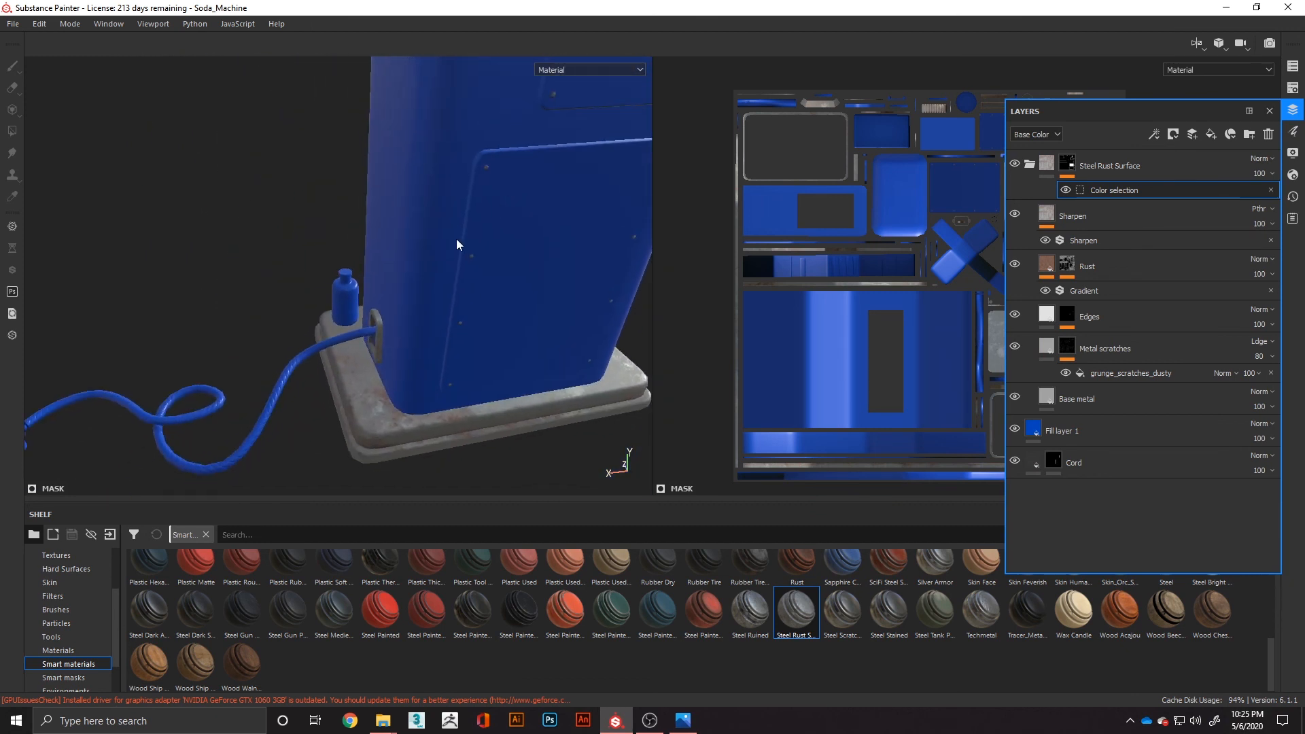
Examine the whole machine from the front and side, checking the metal coverage on the door frame, vents and base
alt+middle_drag(456, 241, 344, 512)
alt+drag(379, 353, 591, 312)
alt+drag(248, 367, 611, 381)
scroll(375, 340, down, 6)
alt+drag(368, 222, 426, 311)
alt+middle_drag(425, 306, 512, 175)
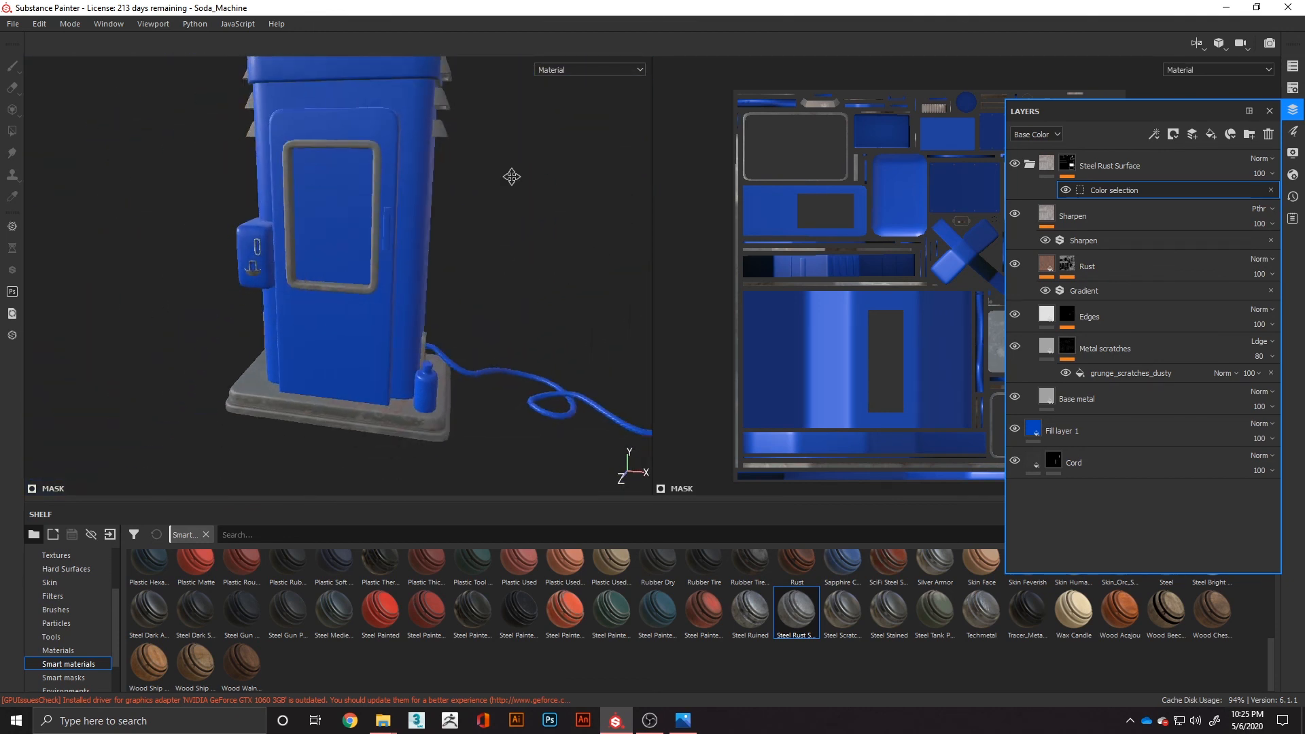
alt+drag(545, 310, 459, 297)
alt+middle_drag(504, 292, 451, 335)
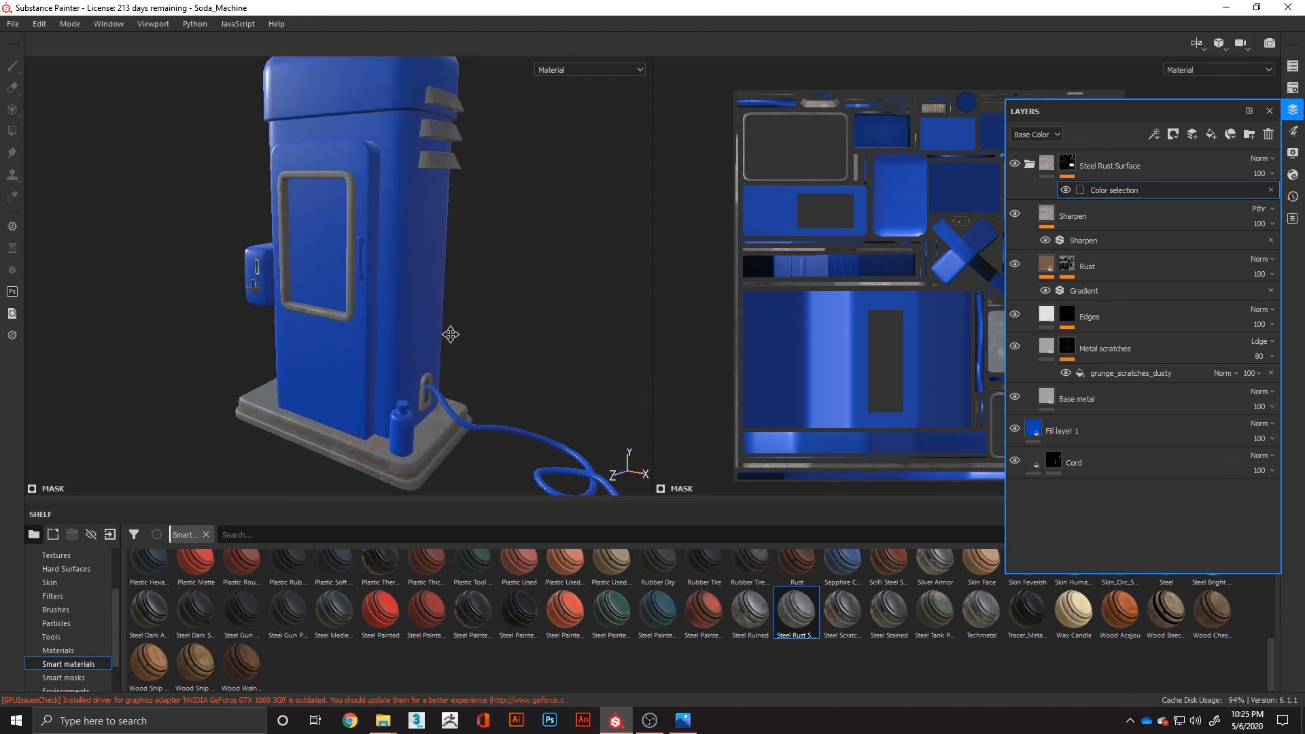
scroll(458, 329, up, 4)
alt+drag(458, 329, 420, 360)
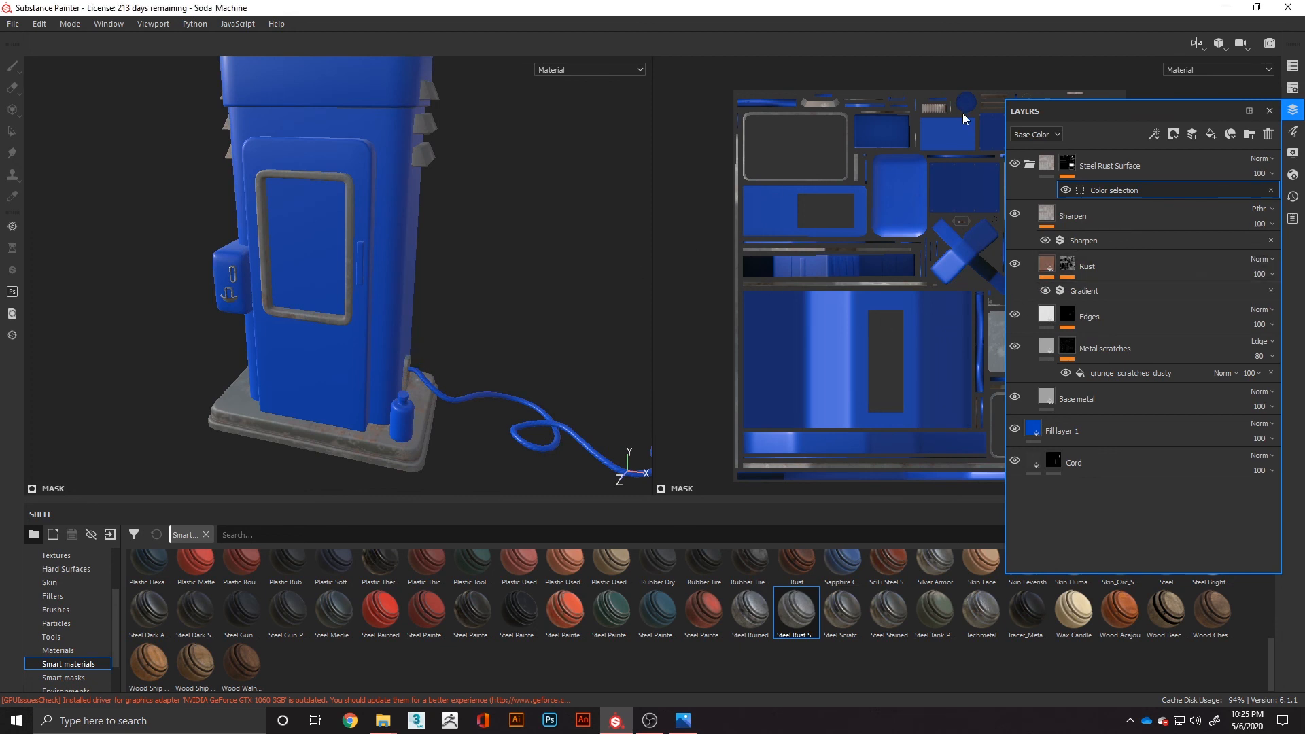